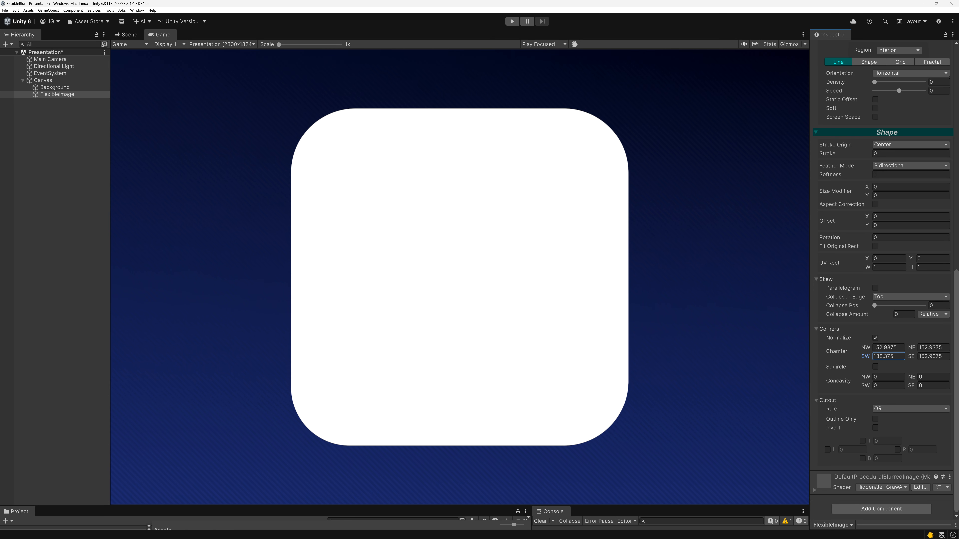
Try a NE corner chamfer of 389.6875, and reset the chamfers of all four corners to 0
left_click_drag(915, 353, 261, 315)
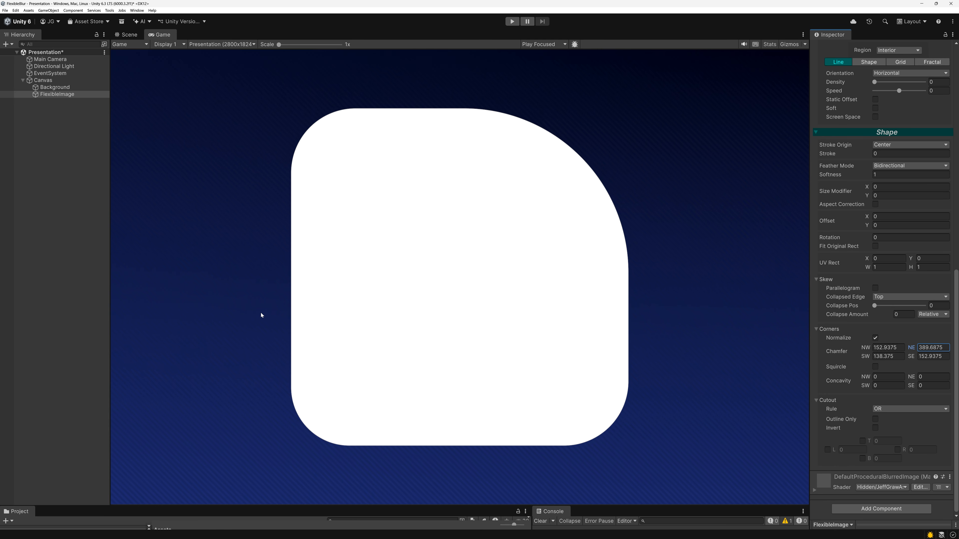
left_click(887, 348)
type("0")
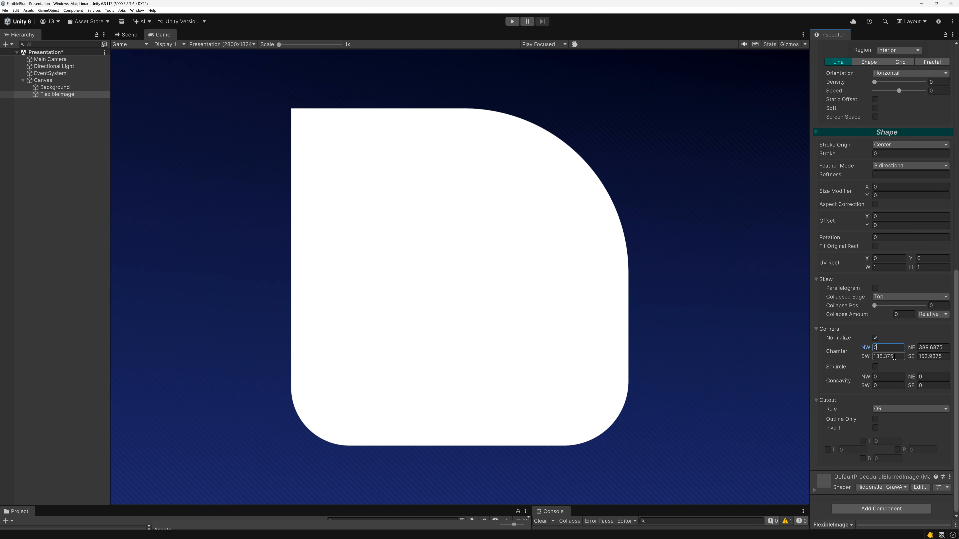
left_click(888, 357)
type("0")
left_click(930, 356)
type("0")
left_click(927, 348)
type("0")
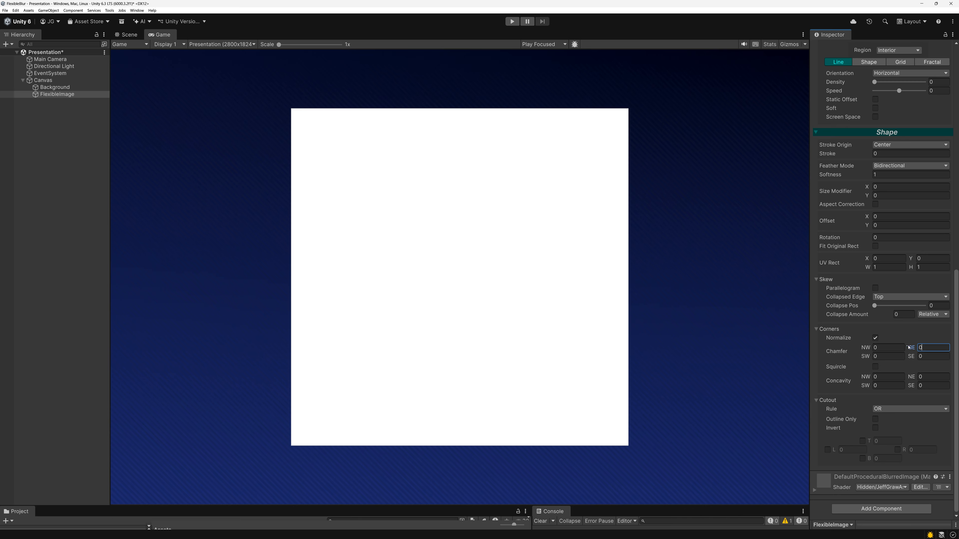
Try a NE chamfer of 804.625 with Normalize on and off, and return the NE chamfer to 0 with Normalize on
left_click_drag(909, 348, 20, 308)
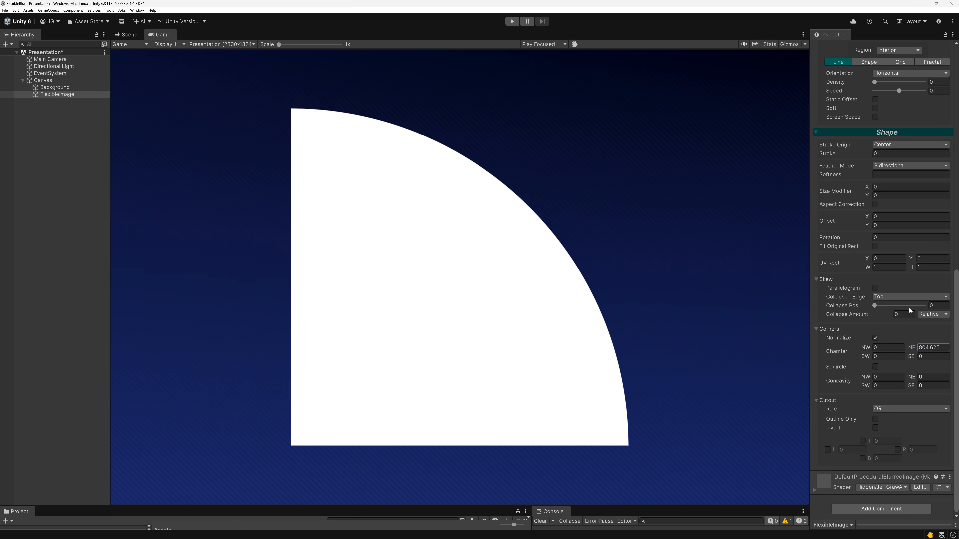
left_click(875, 338)
left_click_drag(912, 347, 289, 417)
left_click(875, 338)
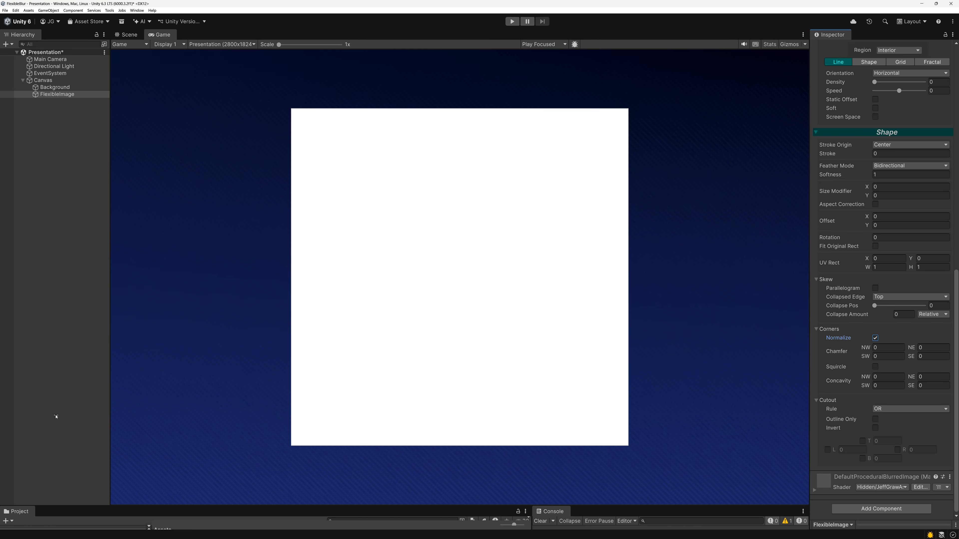
Compare all four chamfers at 586.3125 with Normalize off and on, and set them all to 220 with Normalize on
left_click_drag(56, 417, 528, 395)
left_click(875, 338)
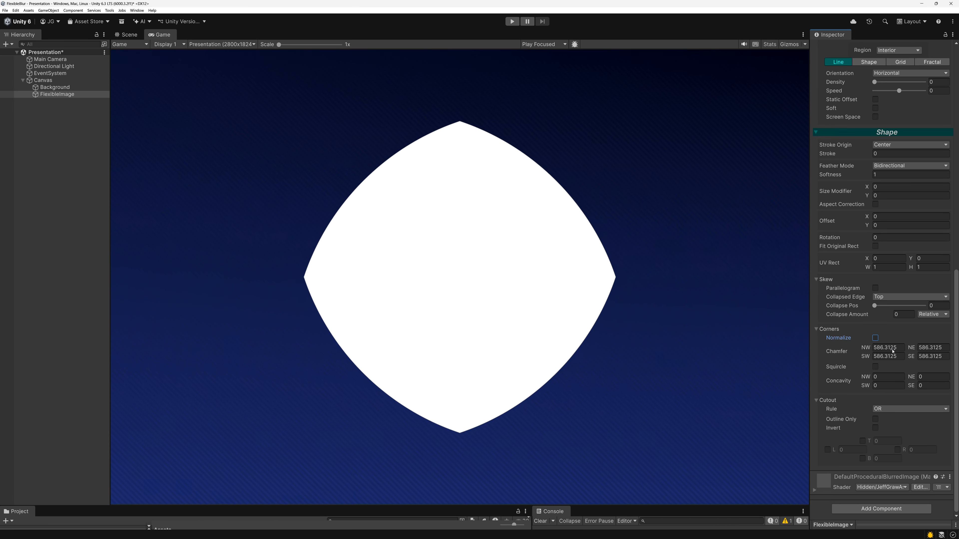
left_click(875, 338)
left_click_drag(843, 352, 818, 356)
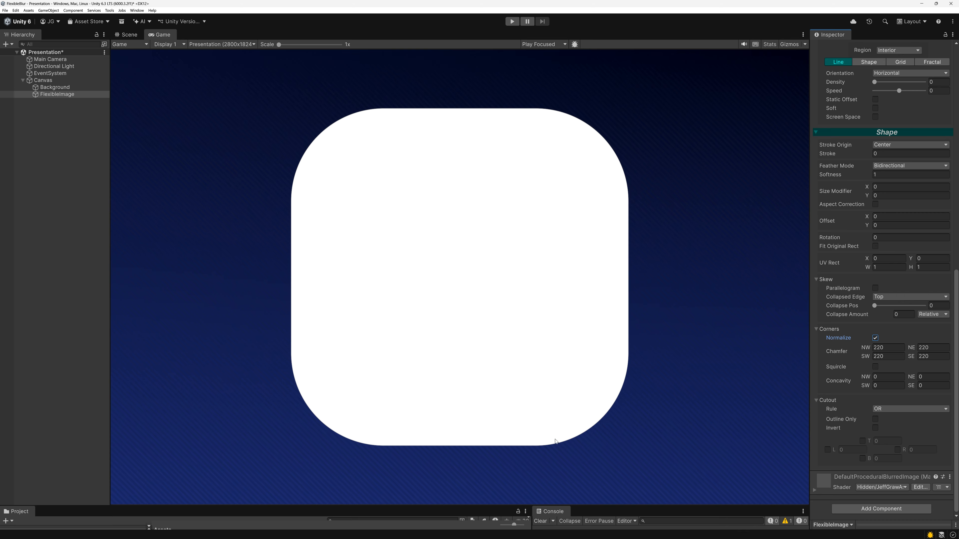
Set the Concavity of all four corners to 1
left_click(894, 377)
type("1")
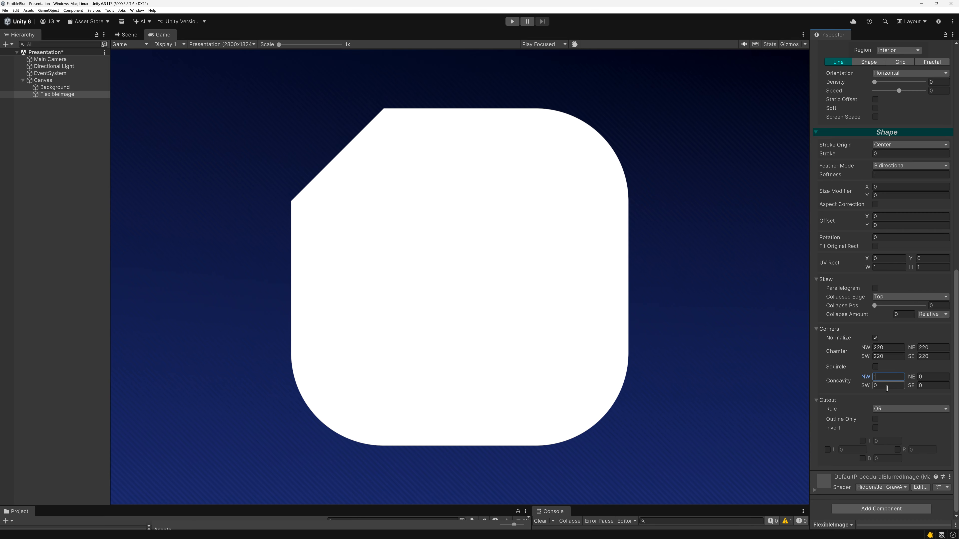
left_click(888, 387)
type("1")
left_click(924, 385)
type("1")
left_click(920, 377)
type("1")
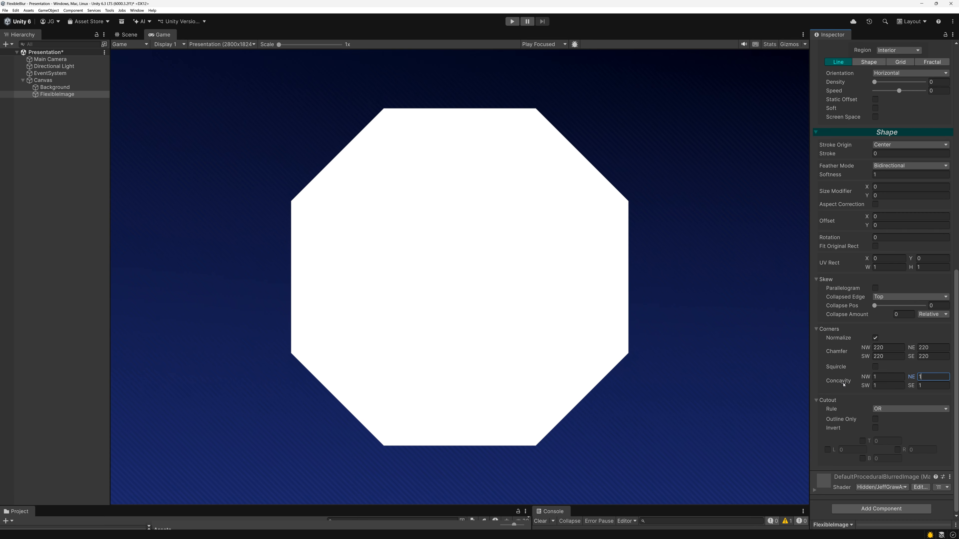
Try mixed corner concavities of 1.992188 for NE and SW, 0 for NW and 1 for SE, and reset all four to 0
left_click_drag(844, 385, 136, 368)
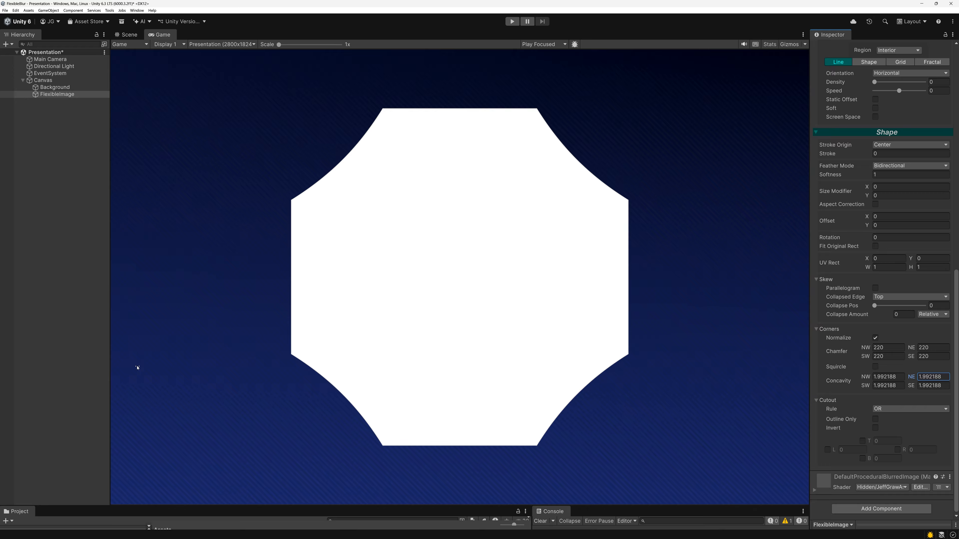
mouse_move(141, 373)
left_mouse_down()
mouse_move(53, 364)
mouse_move(142, 364)
left_mouse_up()
left_click(899, 378)
type("0")
left_click(932, 386)
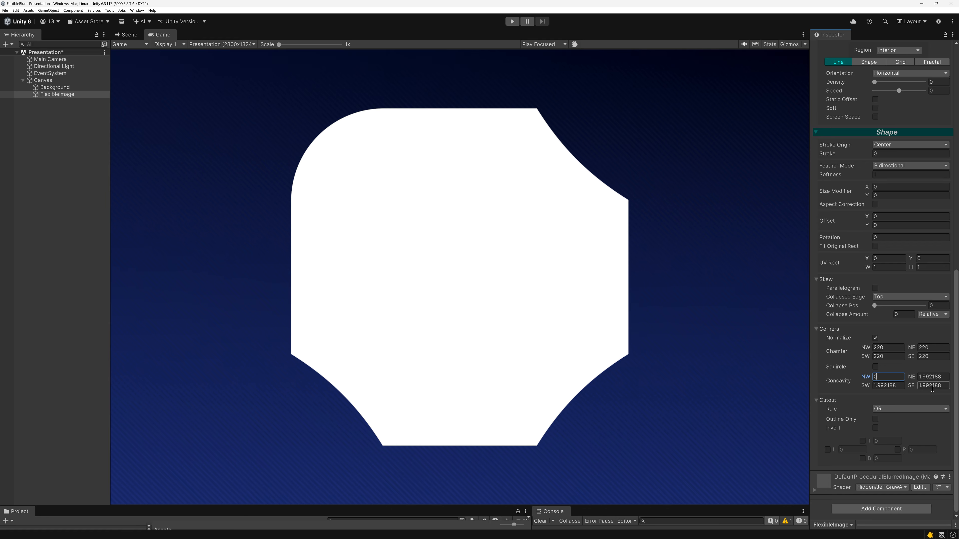
type("1")
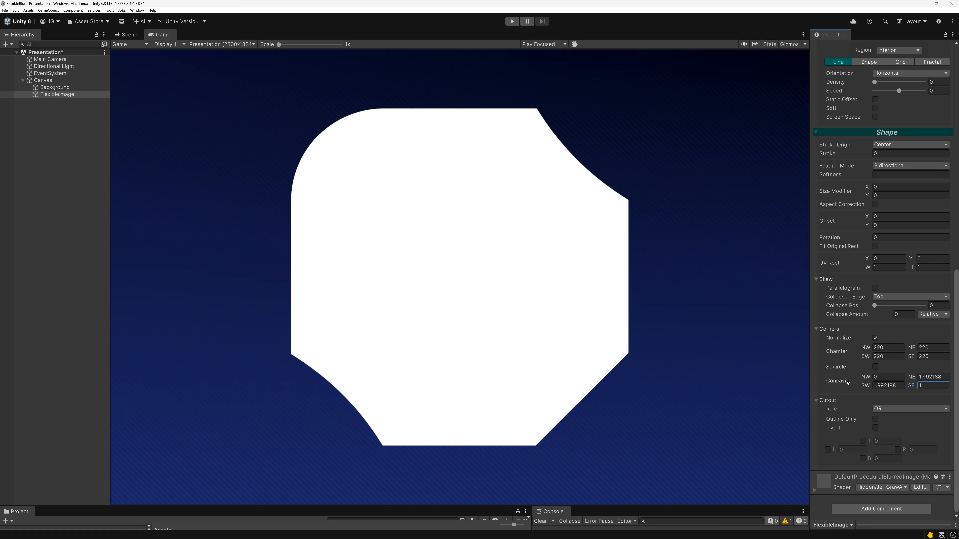
left_click_drag(847, 382, 181, 417)
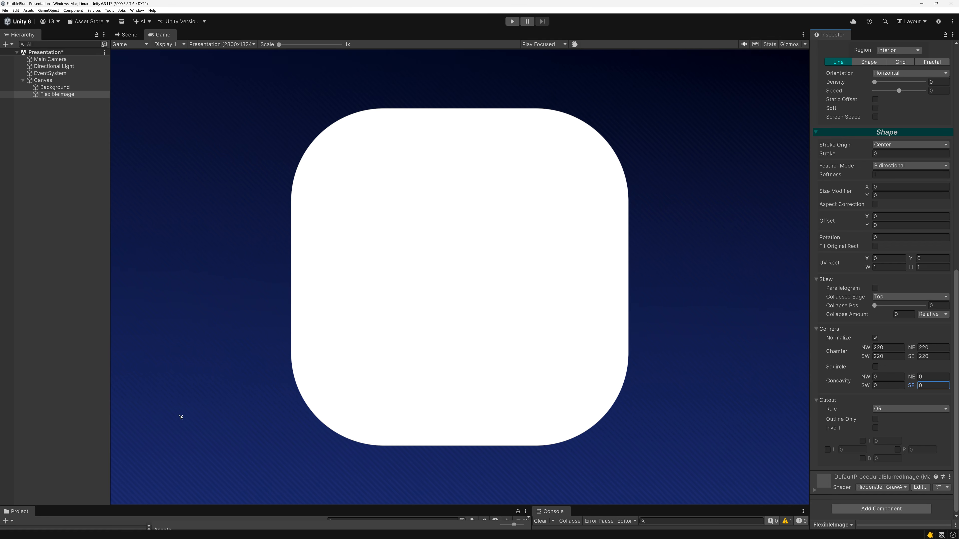
Enable Squircle corners and lower the Smoothing of all four corners together to about 0.14
left_click(876, 367)
left_click_drag(836, 383, 932, 379)
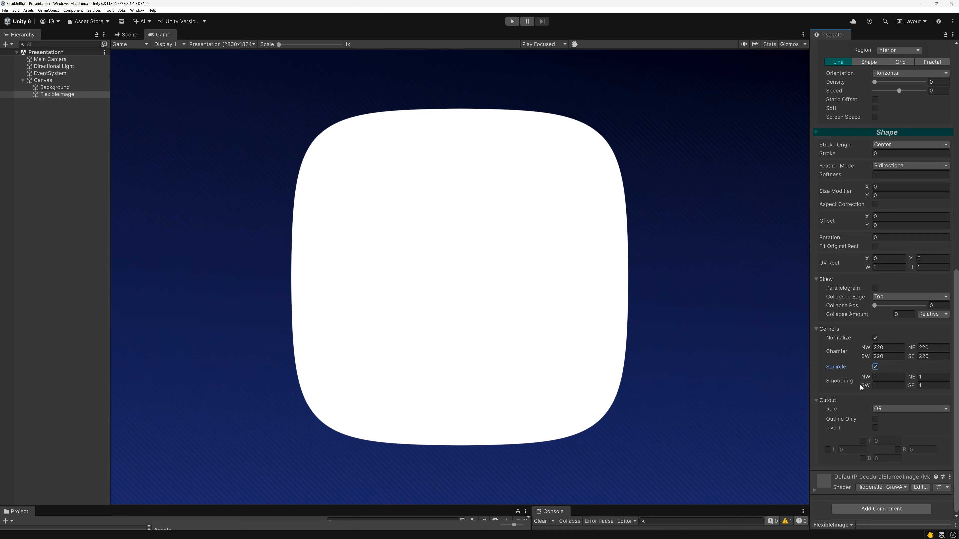
left_click_drag(843, 380, 727, 391)
Set the Smoothing of all four corners to 0 and turn Squircle off
left_click_drag(868, 379, 167, 368)
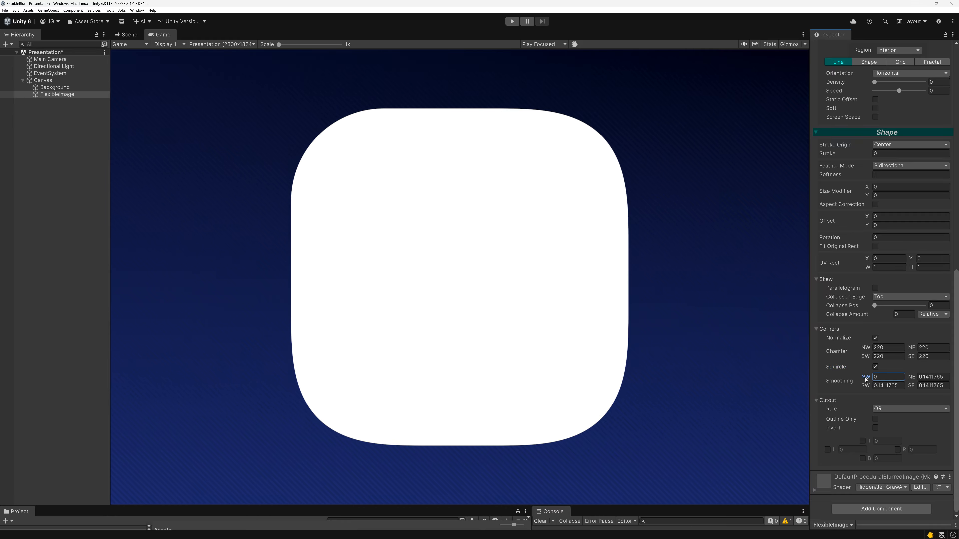
left_click(894, 386)
type("0")
left_click(931, 386)
type("0")
left_click(931, 379)
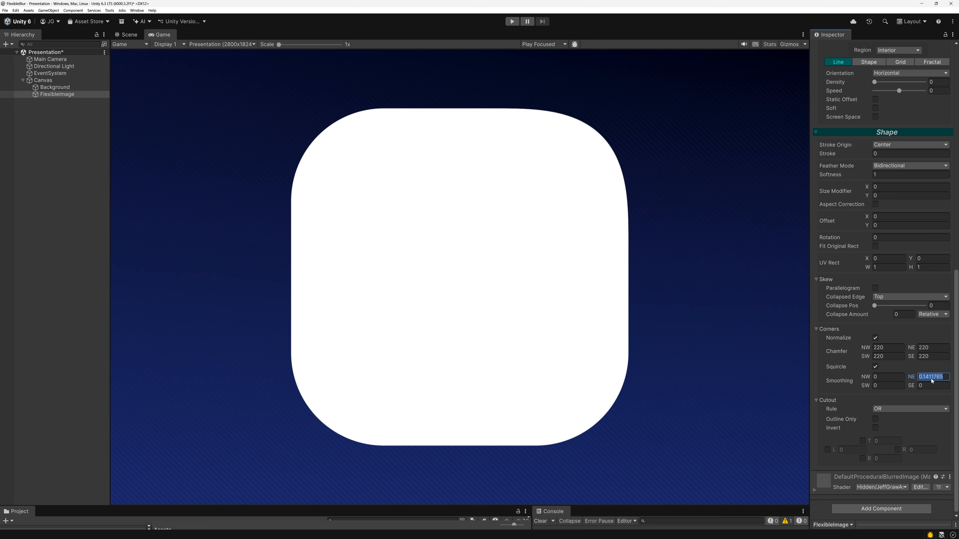
type("0")
left_click(875, 367)
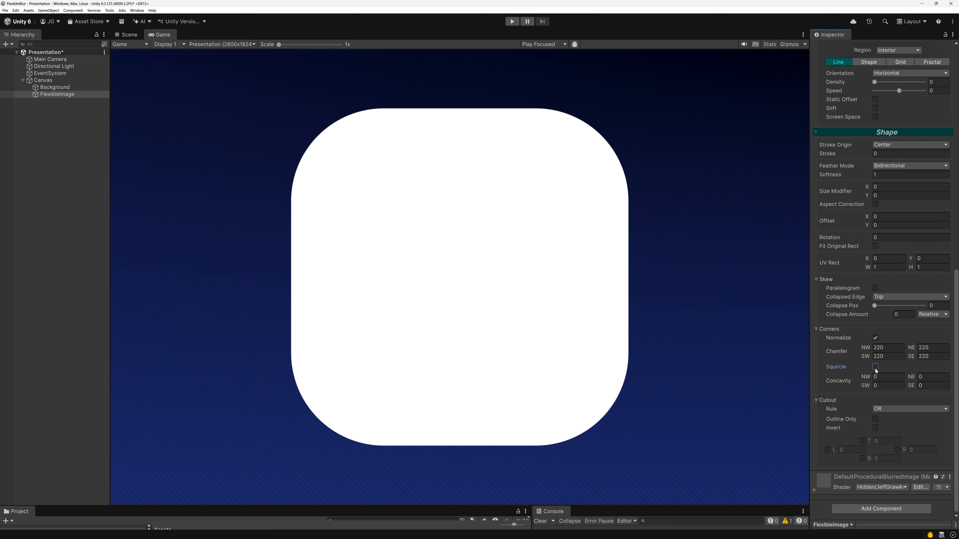
Reduce the chamfers of all four corners together to 99.75
left_click_drag(836, 351, 749, 368)
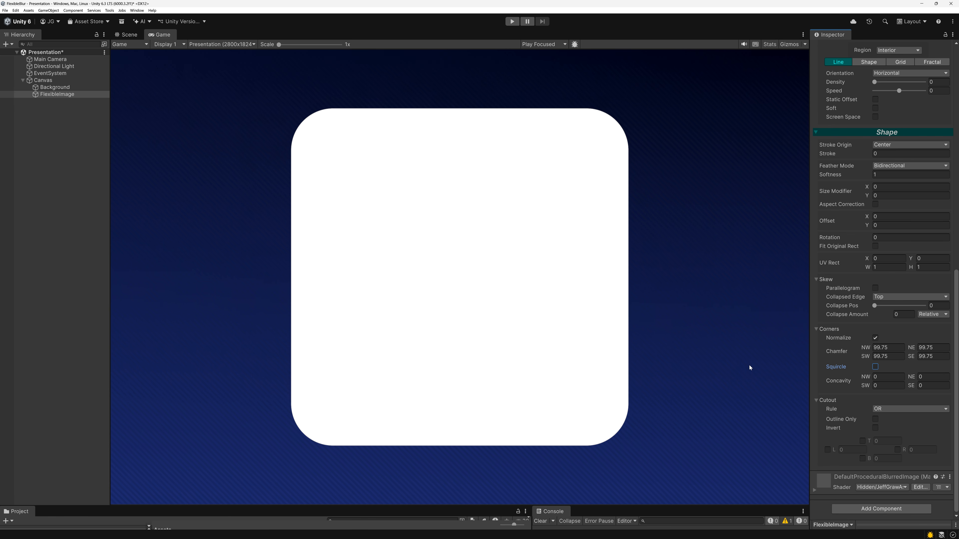
Give the shape a stroke, switch its Stroke Origin to Perimeter and adjust the Stroke to 138.1
scroll(870, 413, "up", 3)
scroll(870, 412, "up", 3)
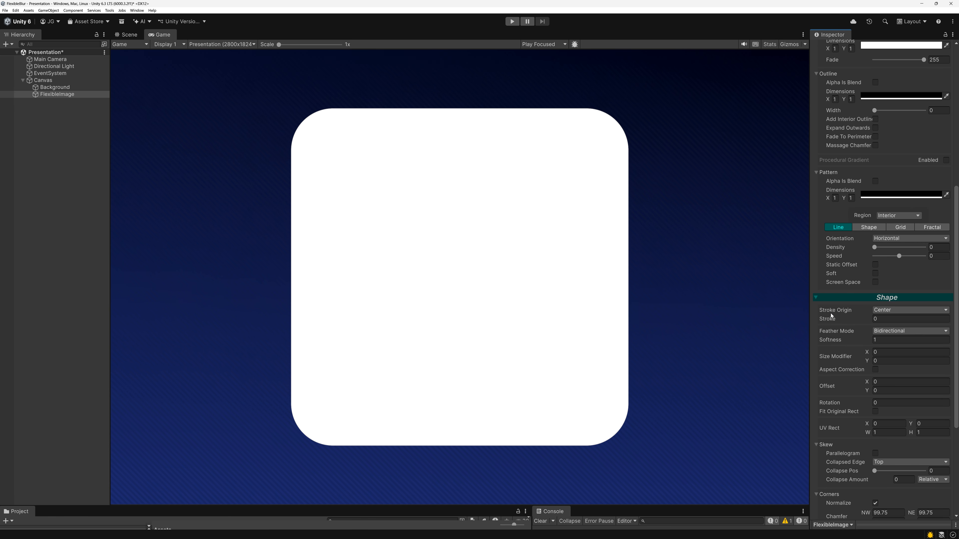
scroll(859, 325, "down", 3)
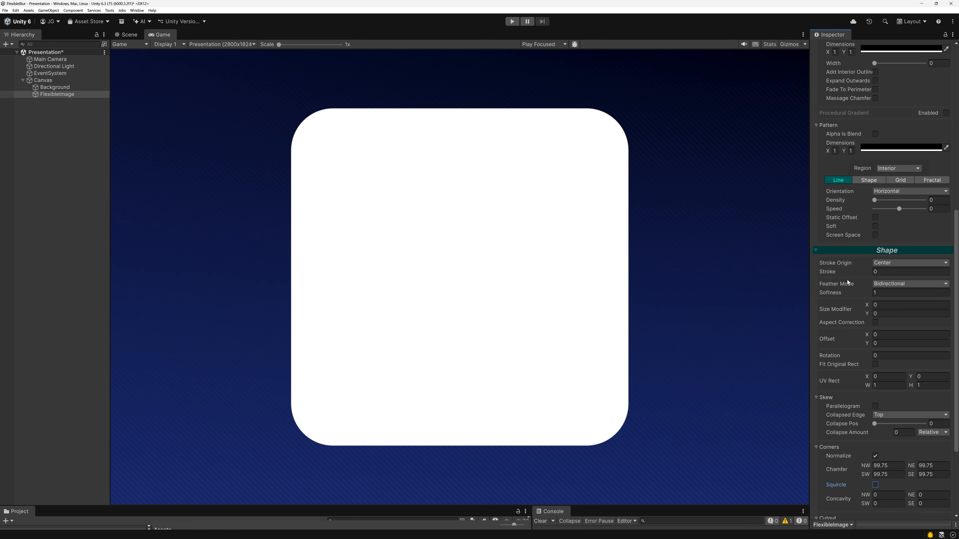
mouse_move(820, 272)
left_mouse_down()
mouse_move(363, 235)
mouse_move(285, 189)
mouse_move(56, 176)
mouse_move(670, 128)
mouse_move(449, 77)
mouse_move(310, 82)
left_mouse_up()
left_click(903, 264)
left_click(891, 277)
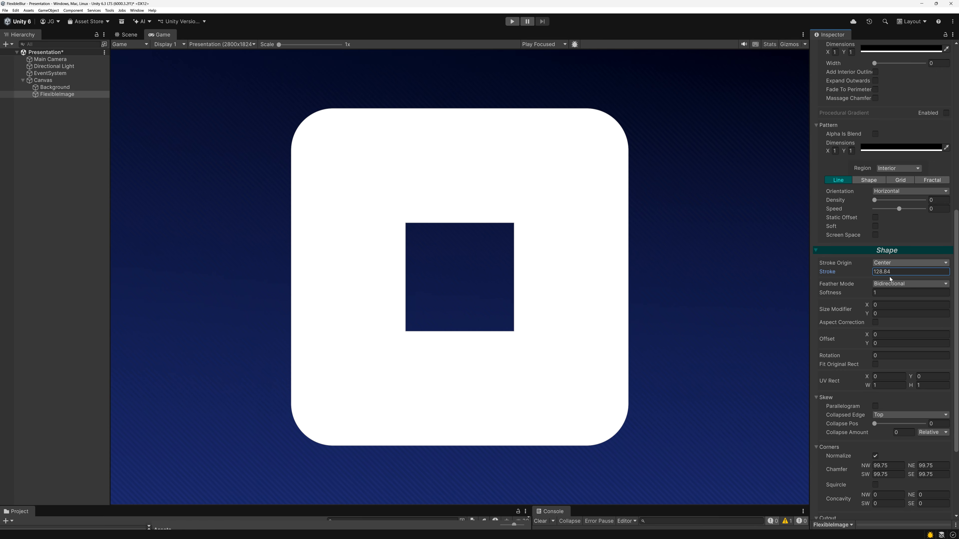
mouse_move(826, 274)
left_mouse_down()
mouse_move(925, 287)
mouse_move(342, 319)
mouse_move(712, 287)
mouse_move(16, 281)
left_mouse_up()
Add a black outline to the shape with a Width of 20
scroll(908, 247, "up", 4)
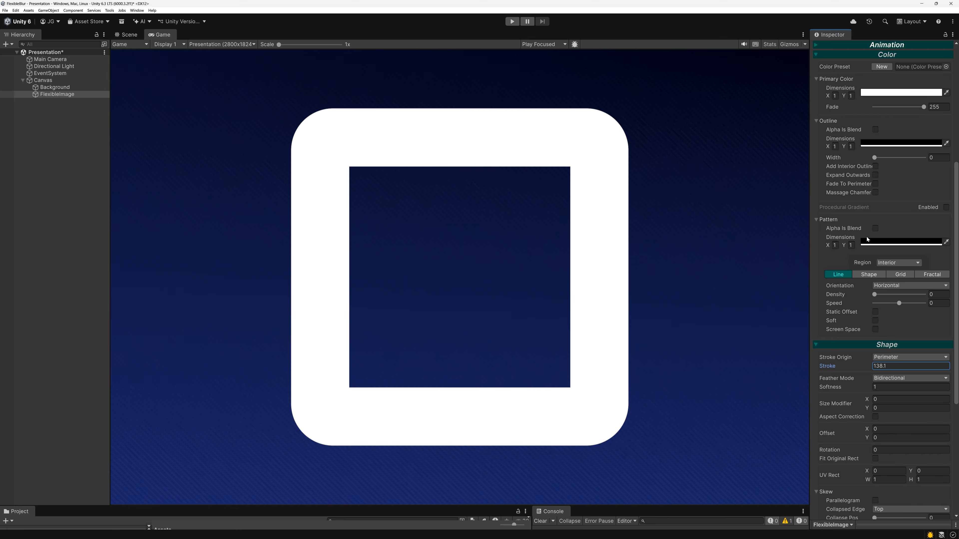
left_click_drag(873, 158, 882, 161)
left_click(949, 160)
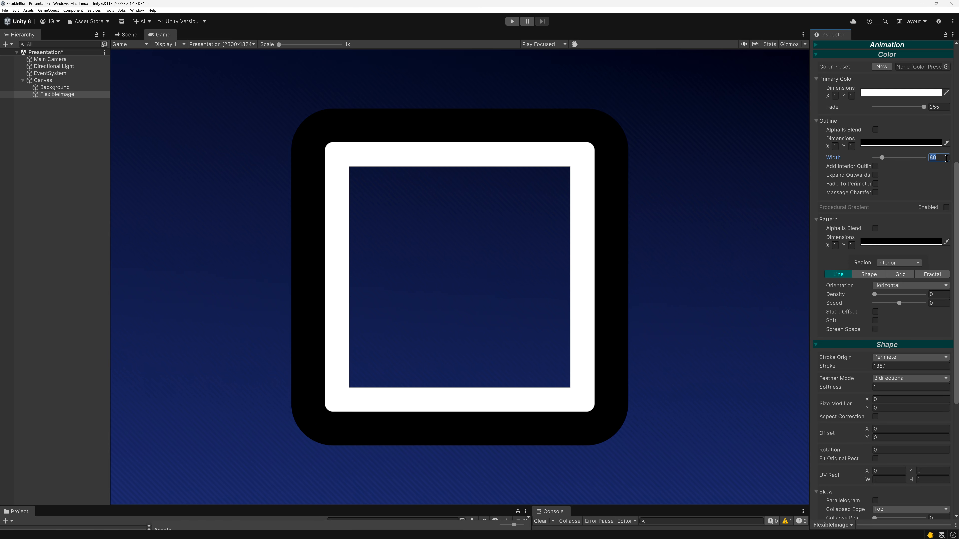
type("20")
Change the shape's Stroke Origin to Outline and reduce the Stroke to 0.2
scroll(850, 287, "down", 6)
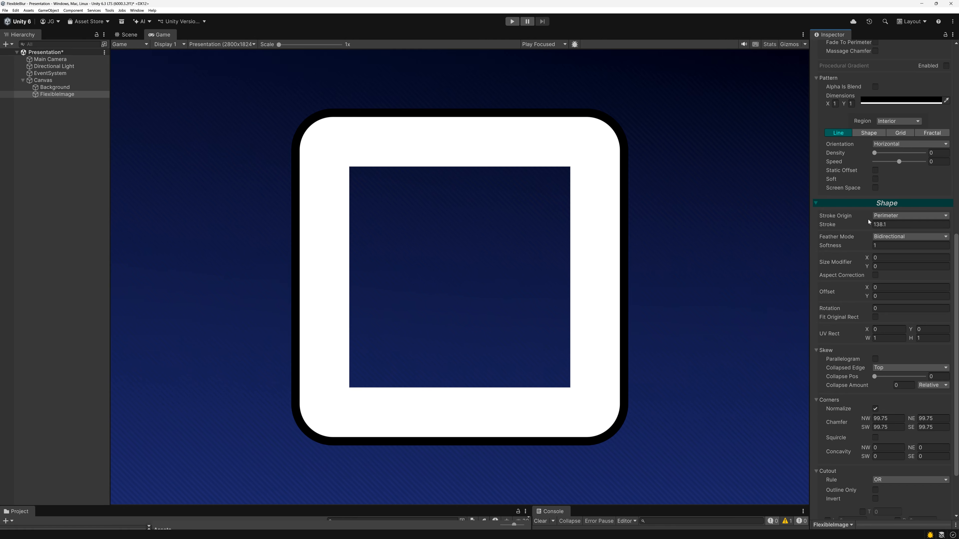
left_click(877, 216)
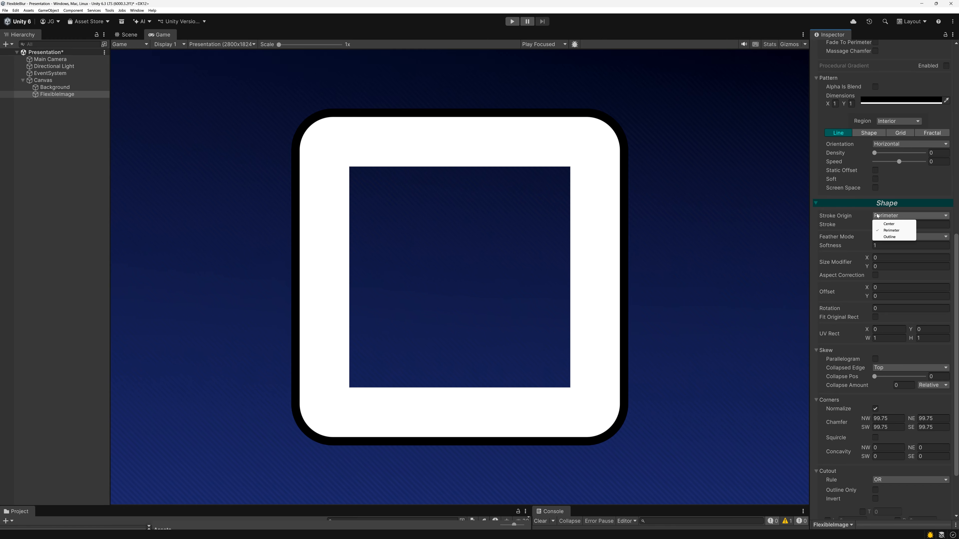
left_click(883, 236)
left_click_drag(836, 227, 415, 267)
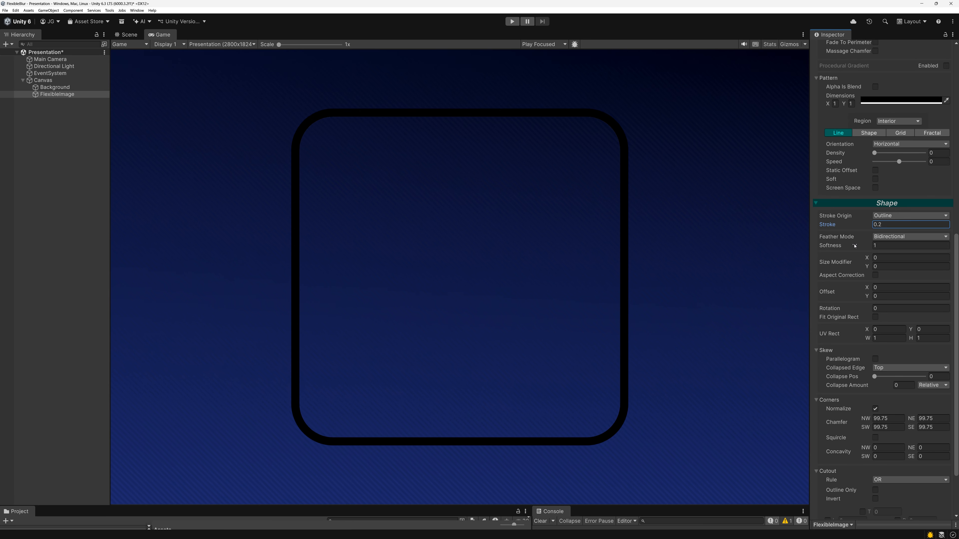
Try an outline-origin Stroke of 10, and increase it to 20
left_click(921, 226)
type("10")
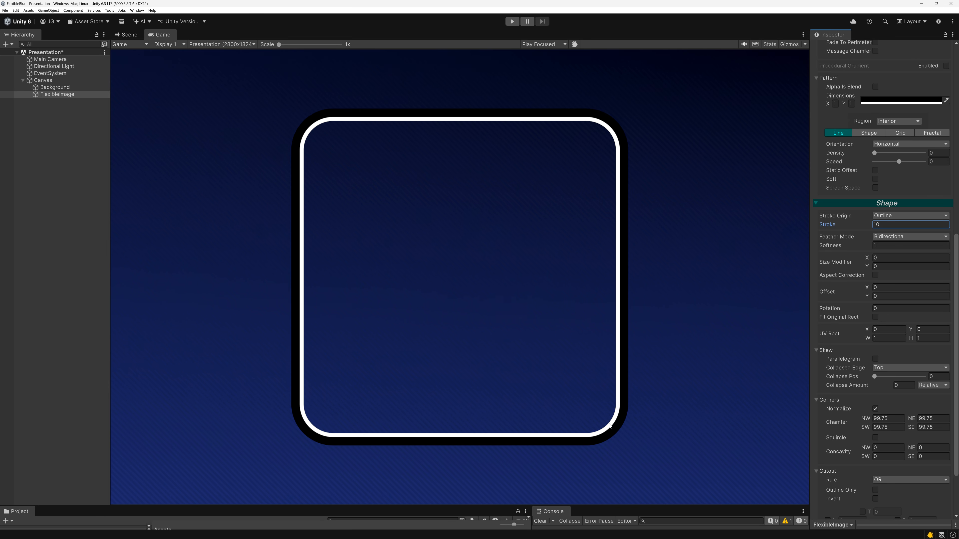
key("BackSpace")
key("BackSpace")
type("20")
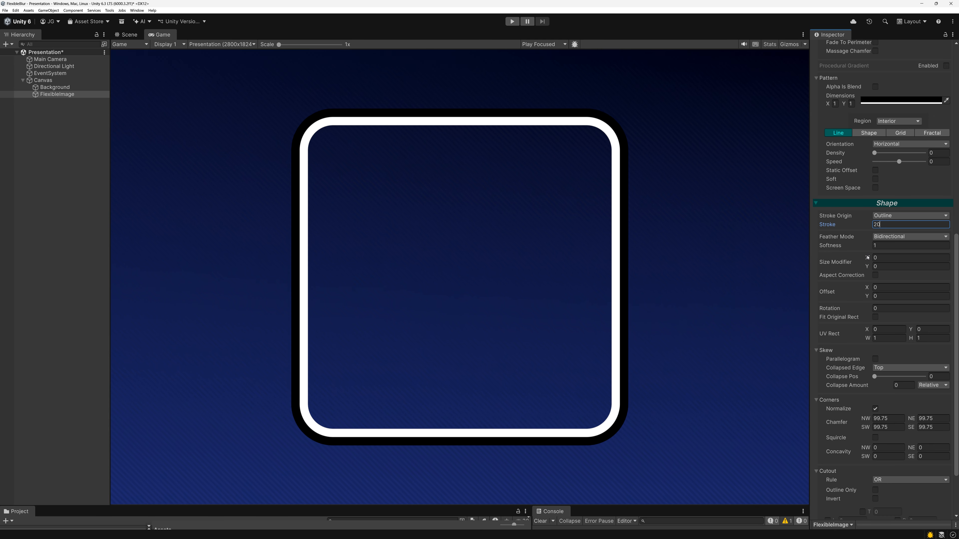
Restore the shape's Stroke Origin to Center and set the Stroke to 0
scroll(871, 335, "up", 5)
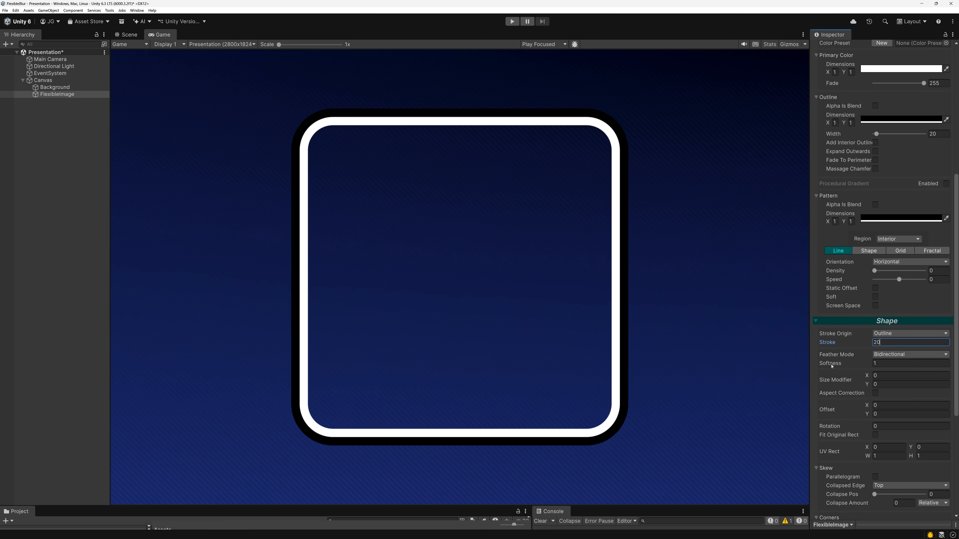
double_click(880, 342)
left_click(884, 334)
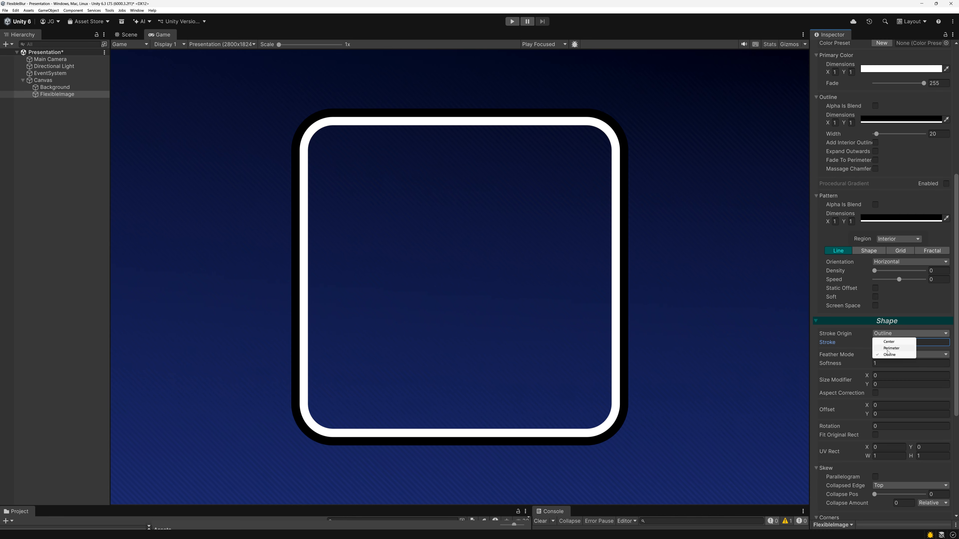
left_click(889, 342)
type("0")
Remove the shape's outline by reducing its width to the minimum, and collapse the Color settings
scroll(887, 246, "up", 5)
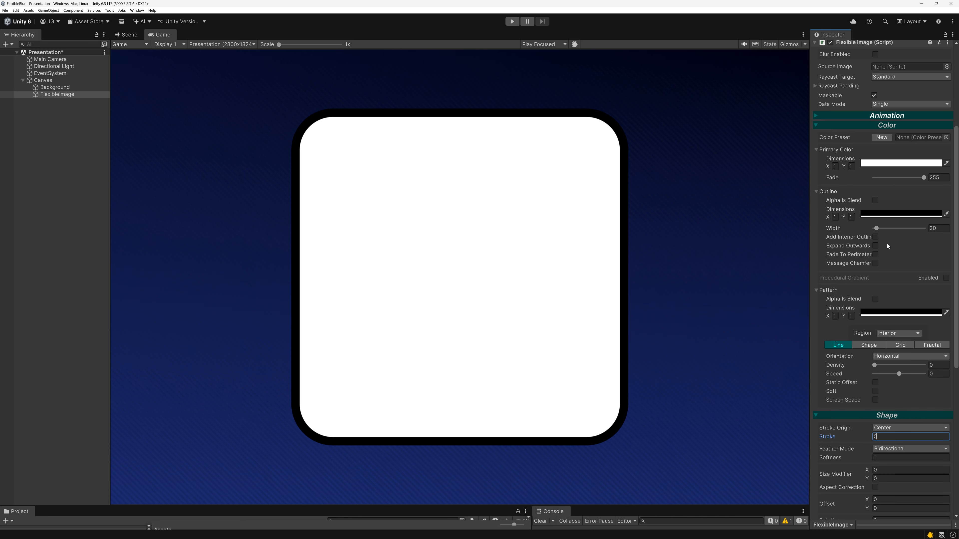
left_click_drag(878, 229, 795, 135)
left_click(817, 125)
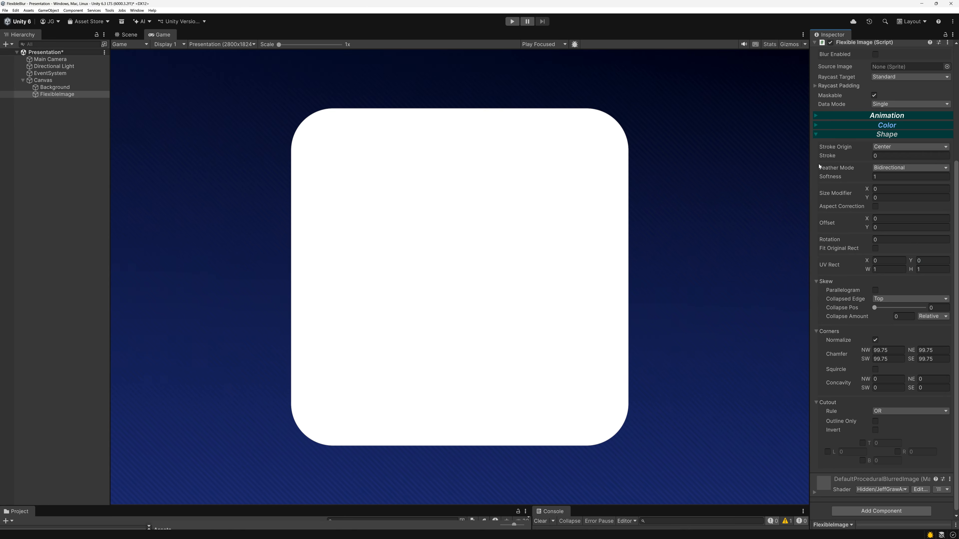
Duplicate the FlexibleImage object under the Canvas
scroll(829, 235, "down", 1)
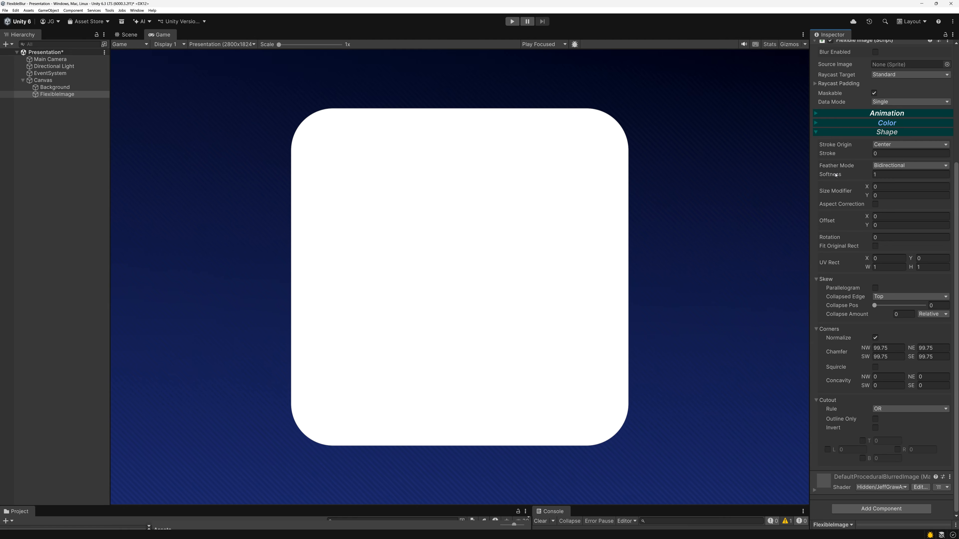
left_click(62, 157)
left_click(64, 97)
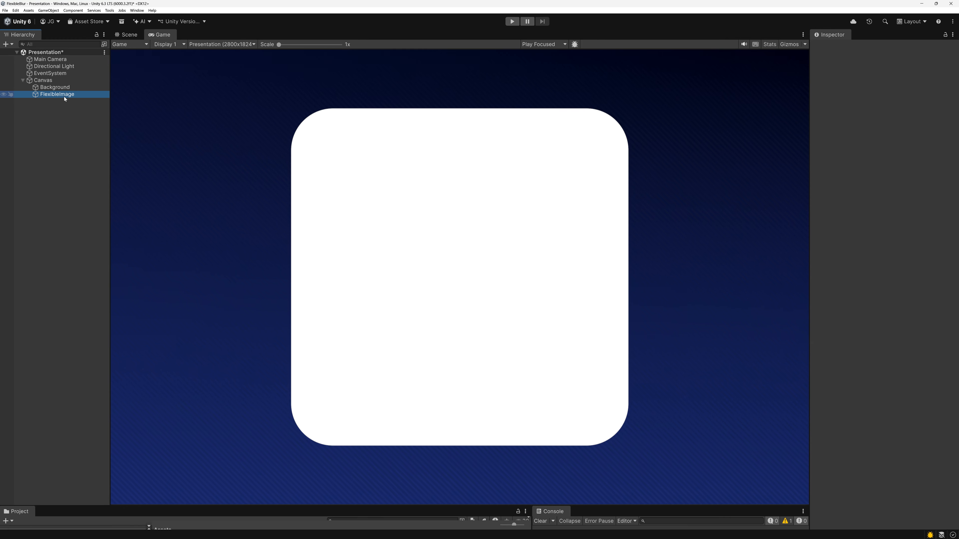
key("ctrl+d")
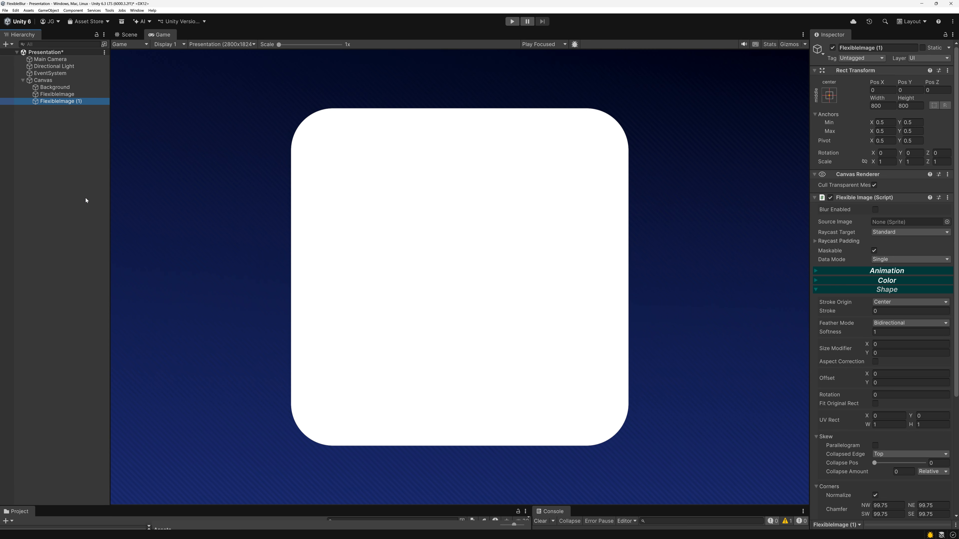
Change the duplicate image's Primary Color to red (FF0000), and collapse the Color settings
left_click(817, 280)
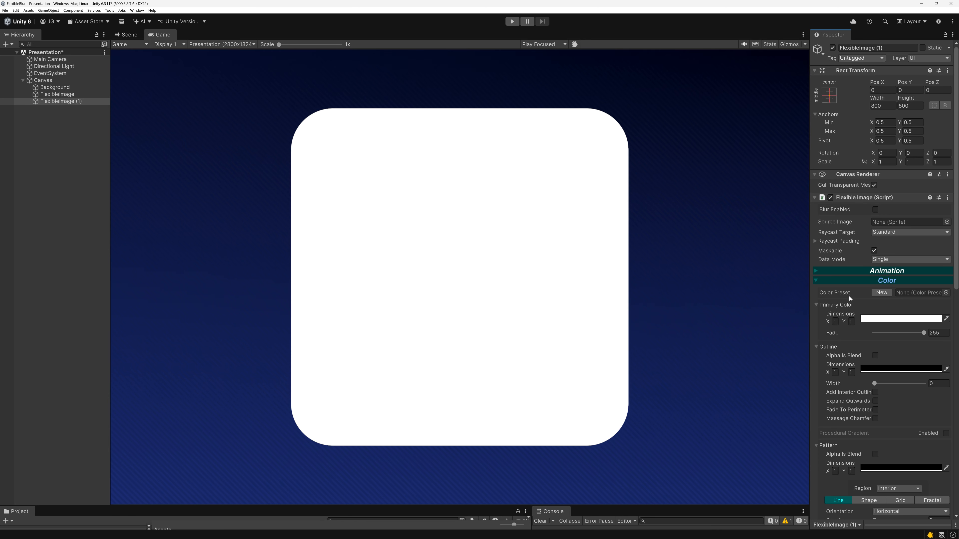
left_click(905, 317)
left_click(864, 434)
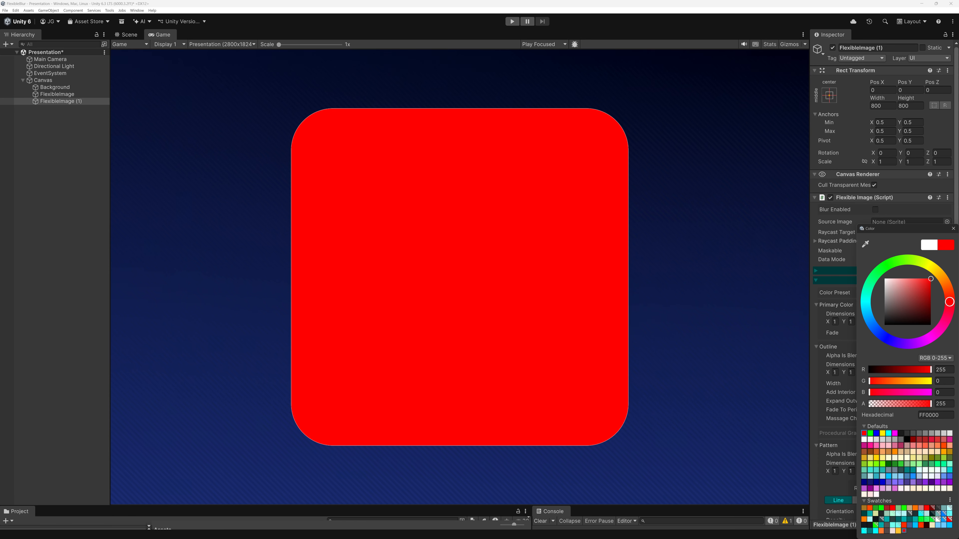
left_click(953, 229)
left_click(815, 281)
Set the red duplicate's Softness and all corner Chamfer values to 0, and place it behind the original FlexibleImage
scroll(868, 339, "down", 6)
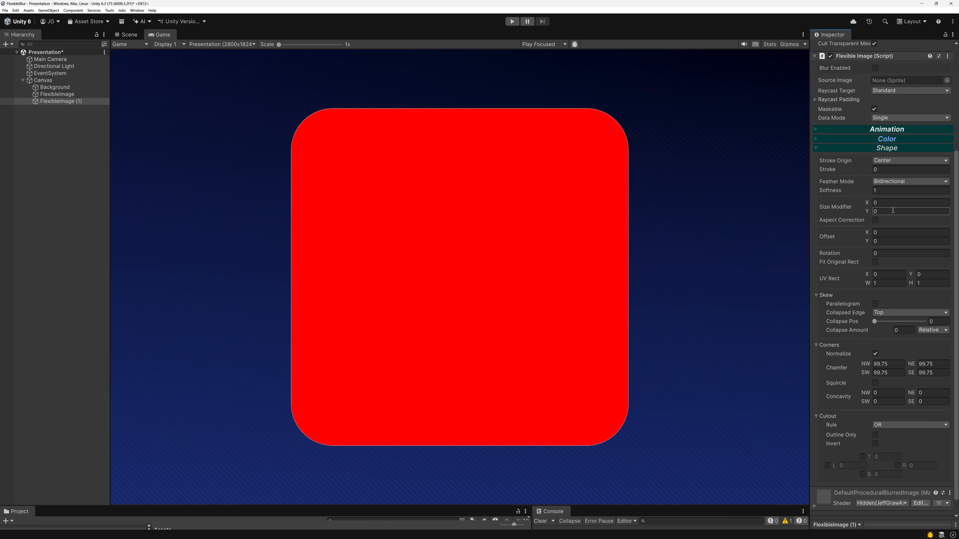
left_click(888, 193)
type("0")
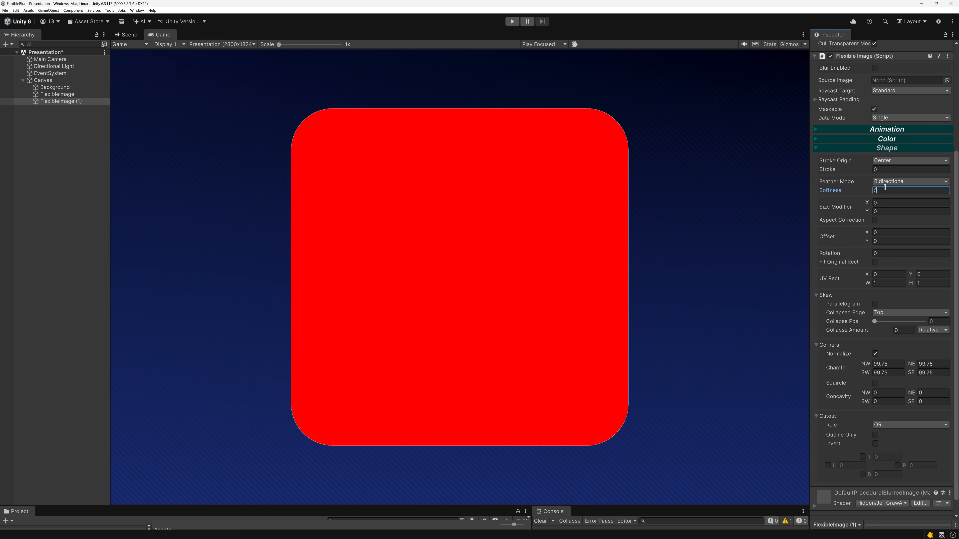
left_click_drag(840, 368, 729, 344)
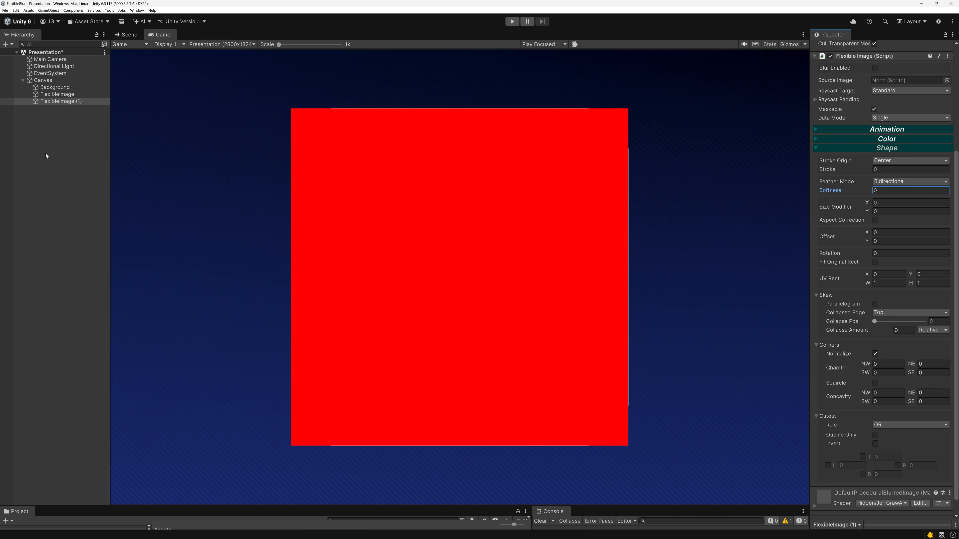
left_click_drag(61, 101, 61, 92)
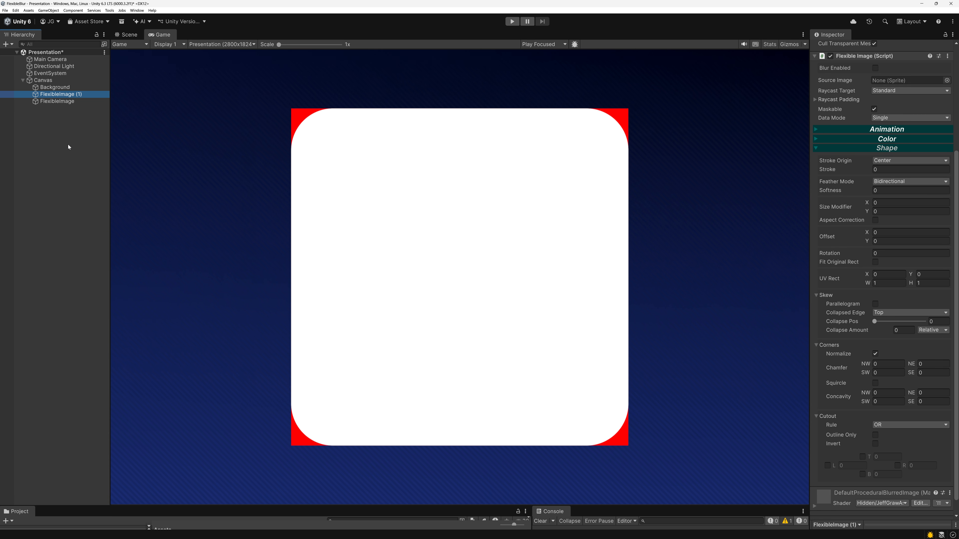
Try the Inwards Feather Mode on the original FlexibleImage while varying its Softness
left_click(65, 103)
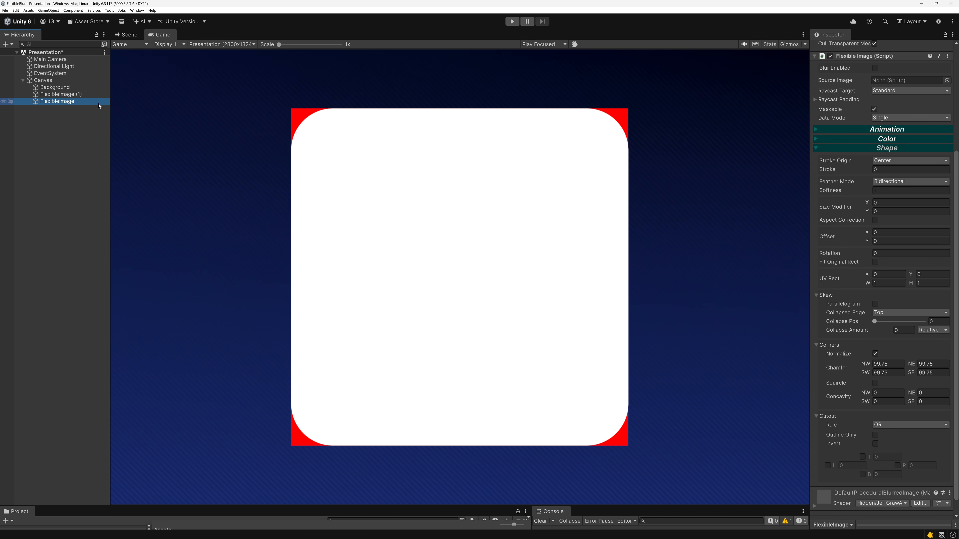
left_click(885, 182)
left_click(886, 190)
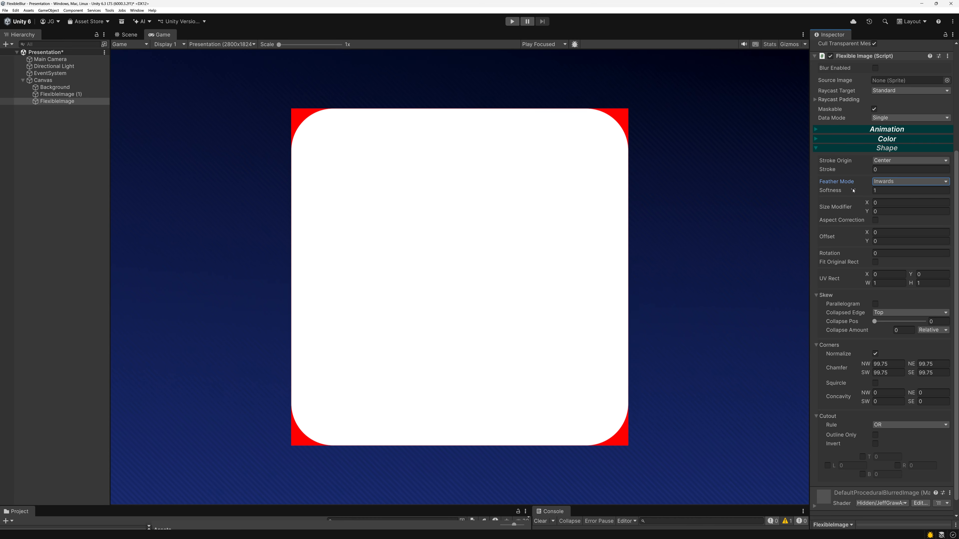
left_click(893, 181)
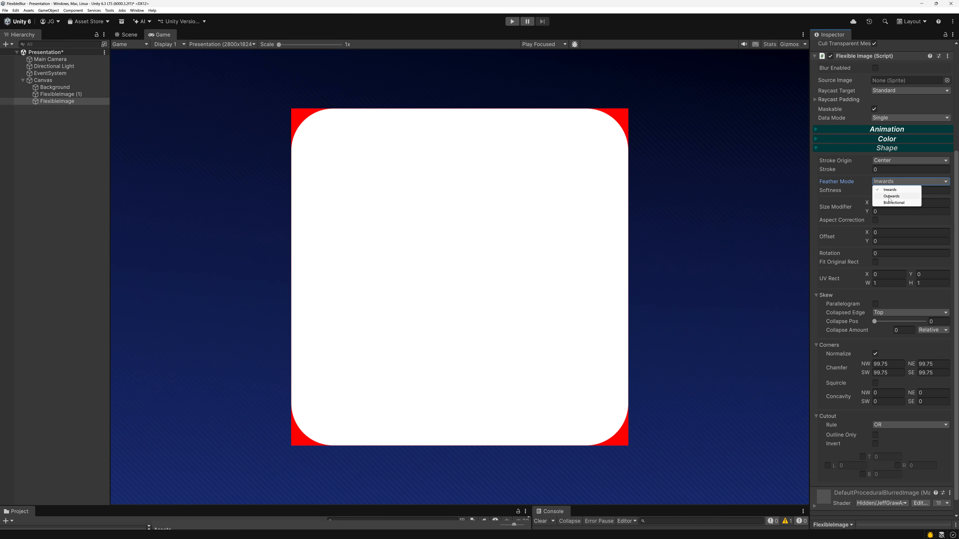
left_click(882, 190)
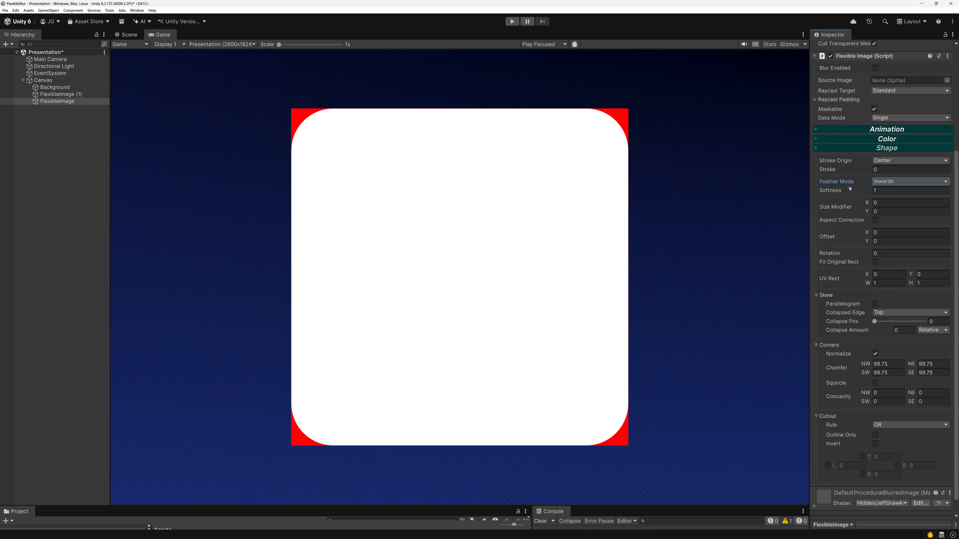
left_click(826, 191)
left_click_drag(712, 195, 307, 273)
Try the Outwards Feather Mode on FlexibleImage, varying the Softness and ending at 4
left_click(884, 182)
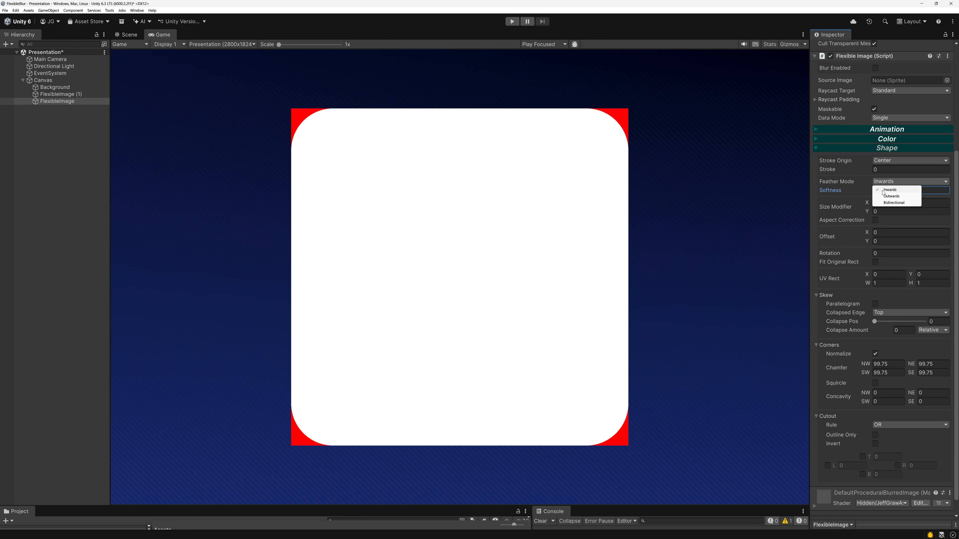
left_click(884, 195)
left_click_drag(830, 191, 950, 206)
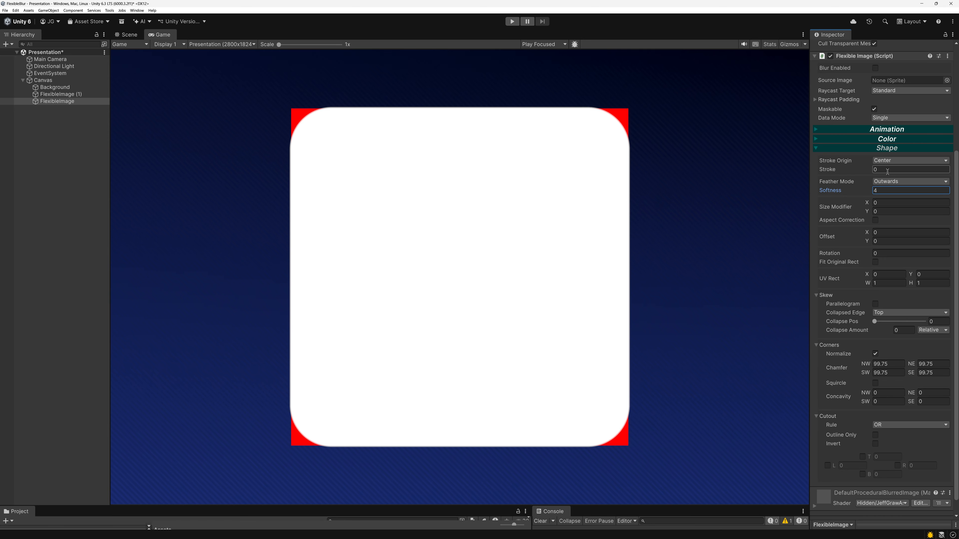
Switch FlexibleImage's Feather Mode to Bidirectional and try a Softness of 91
left_click(906, 182)
left_click(894, 202)
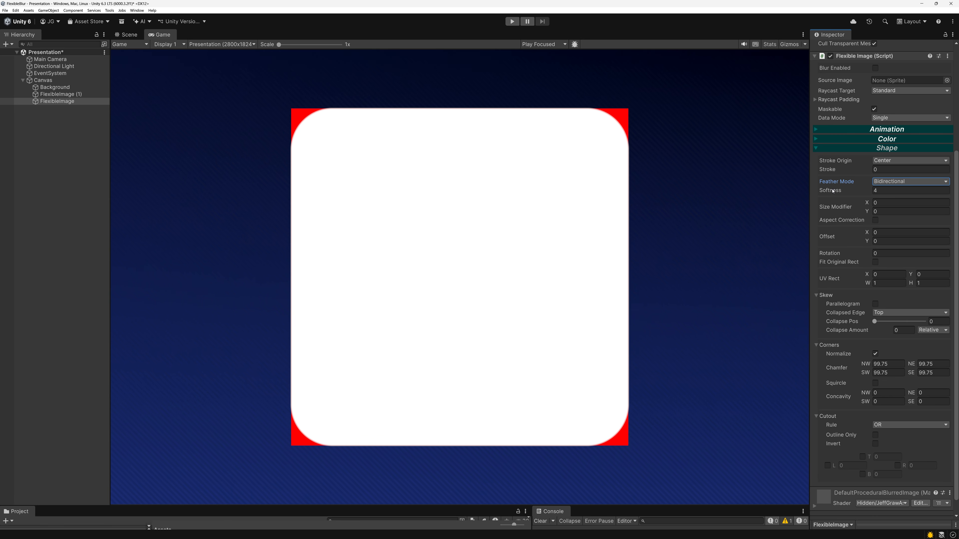
left_click_drag(830, 190, 650, 496)
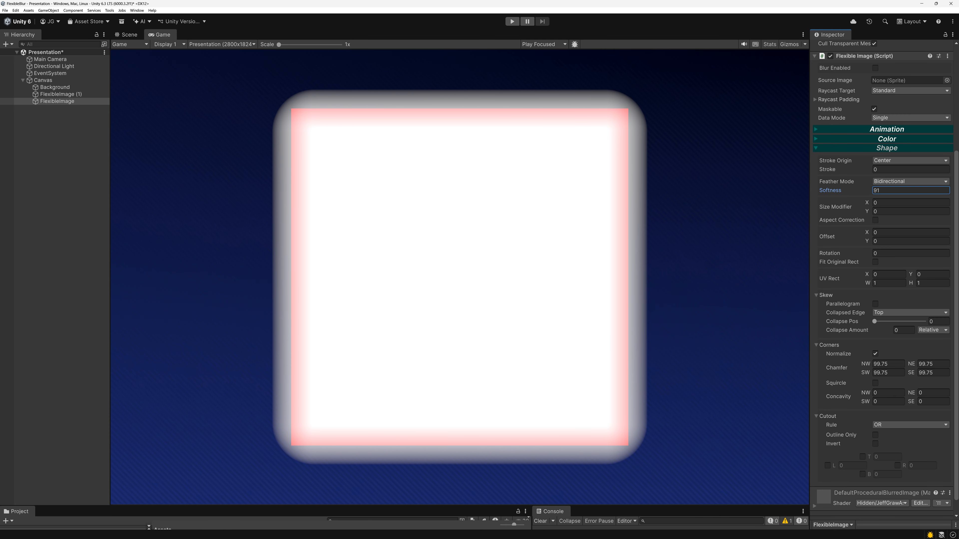
Set FlexibleImage's Softness to 0 and examine the edge of its lower-right rounded corner up close
left_click(884, 191)
type("0")
scroll(623, 419, "up", 2)
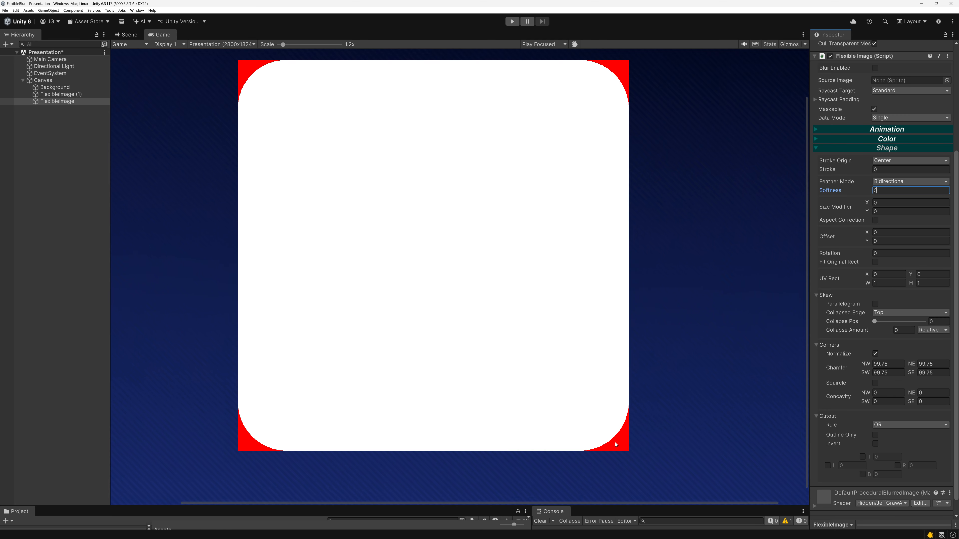
scroll(615, 442, "up", 10)
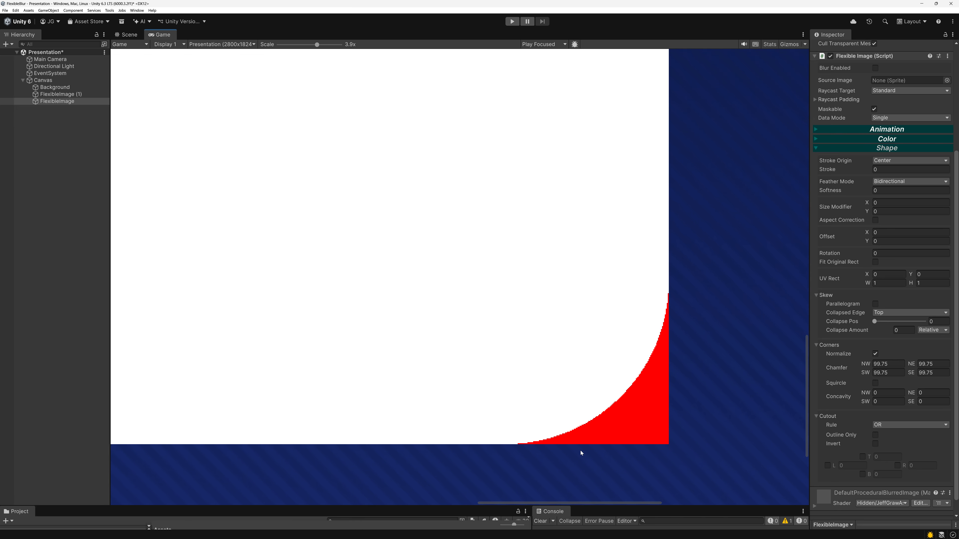
scroll(581, 451, "up", 3)
middle_click_drag(658, 359, 604, 360)
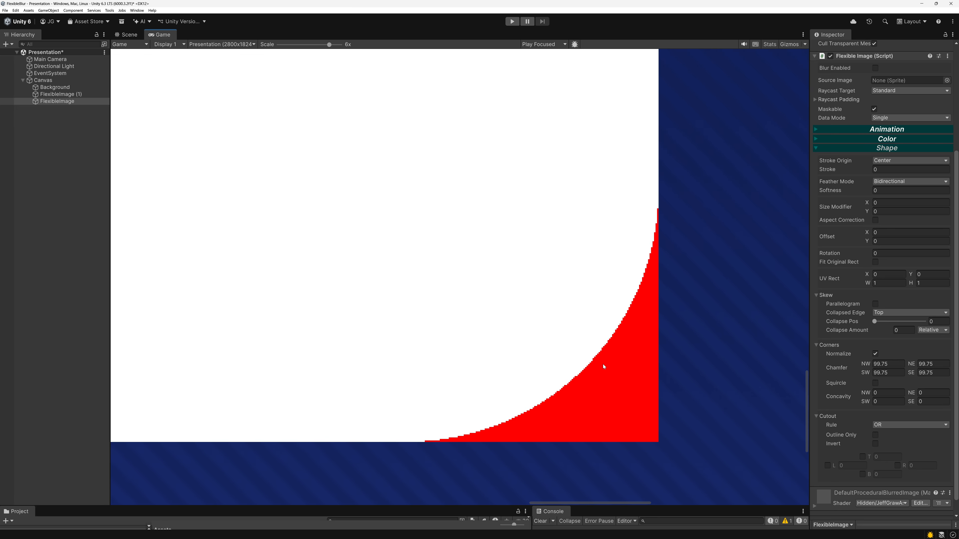
scroll(601, 364, "up", 1)
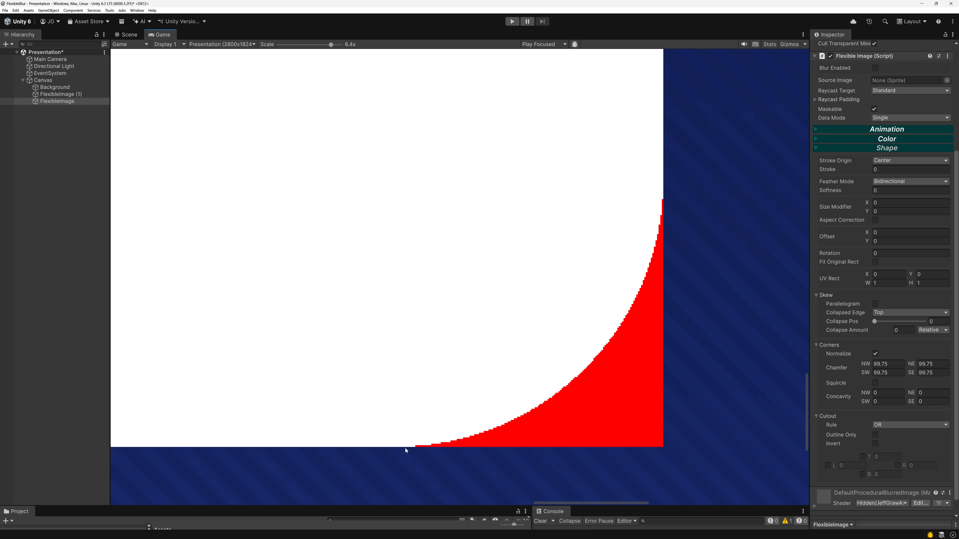
middle_click_drag(457, 394, 507, 375)
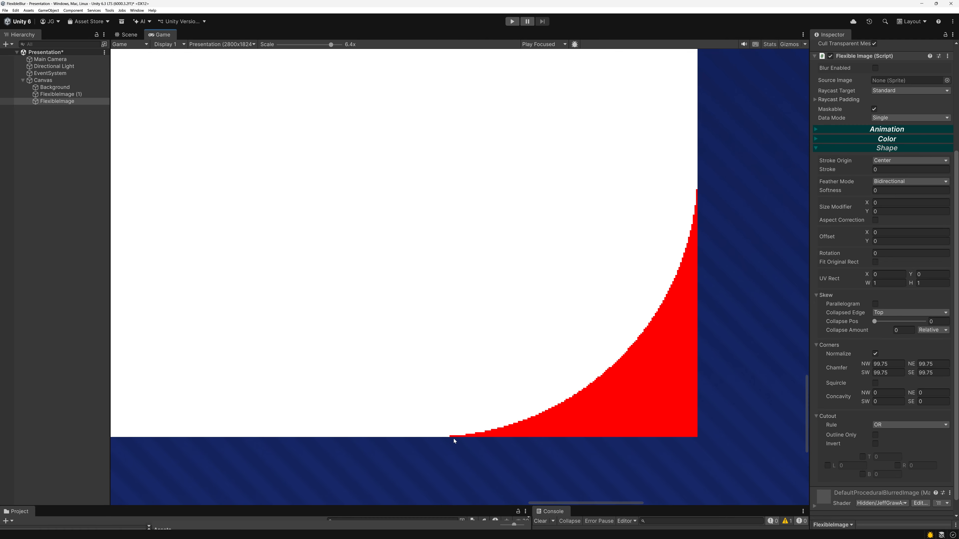
Set FlexibleImage's Softness to 1 and inspect the corner's anti-aliased edge up close
left_click(912, 191)
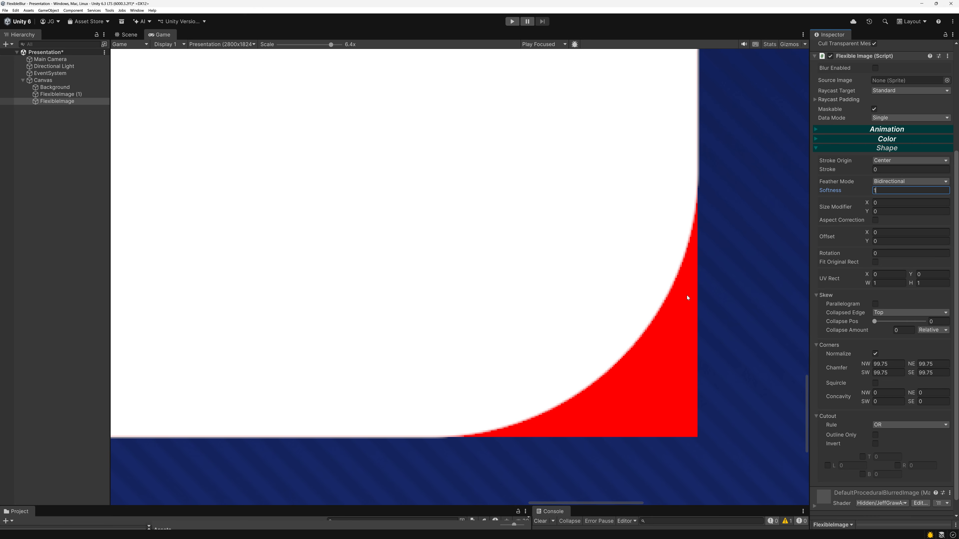
scroll(403, 427, "up", 3)
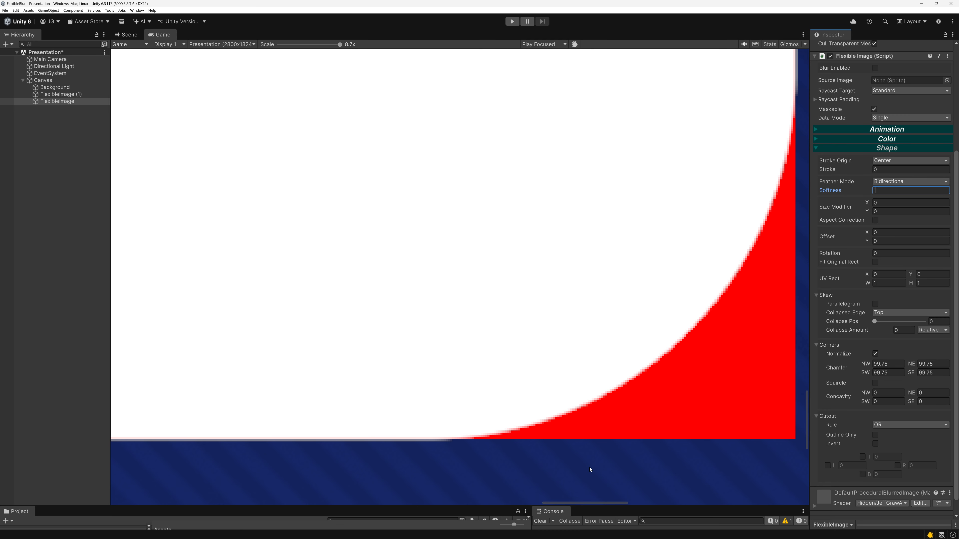
middle_click_drag(357, 431, 405, 427)
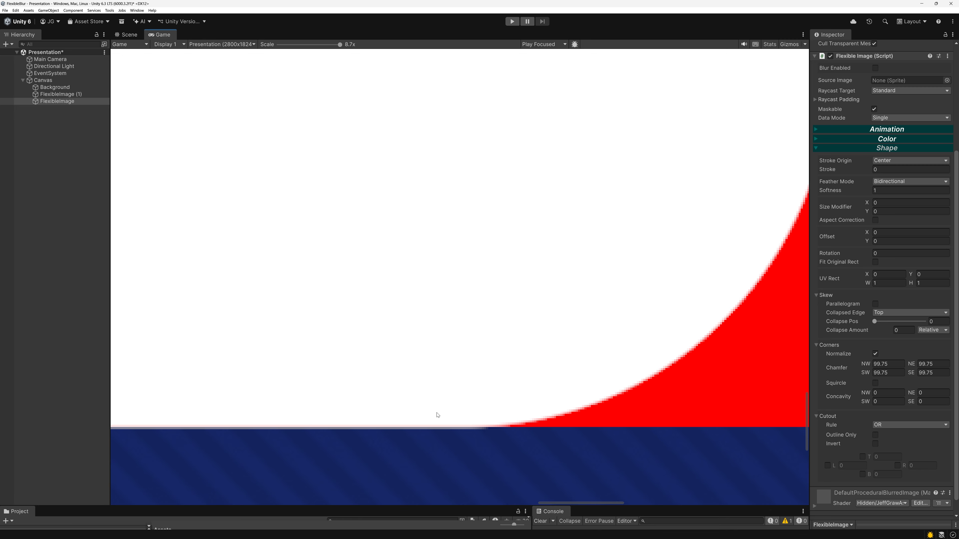
Try the Inwards Feather Mode at Softness 1 and inspect the image's straight edges and lower-right corner
left_click(879, 183)
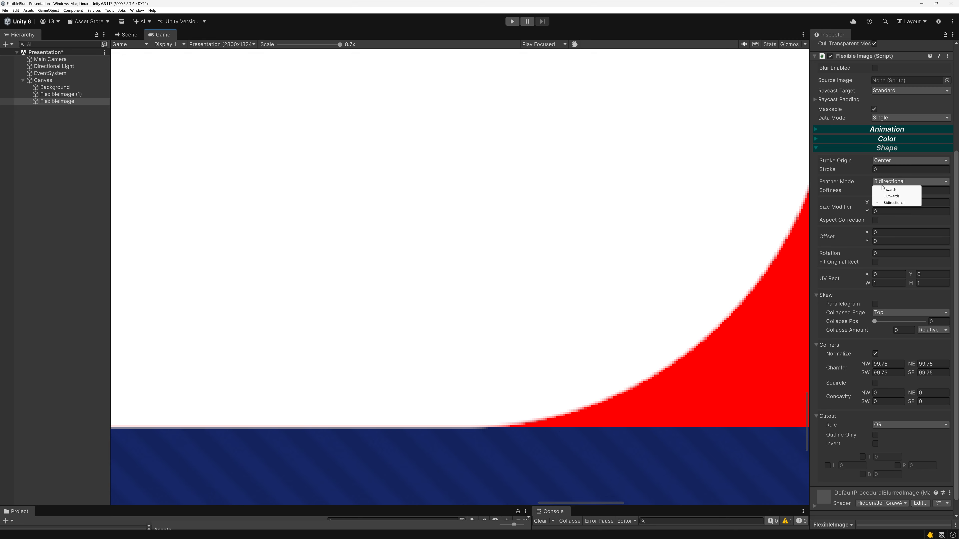
left_click(889, 190)
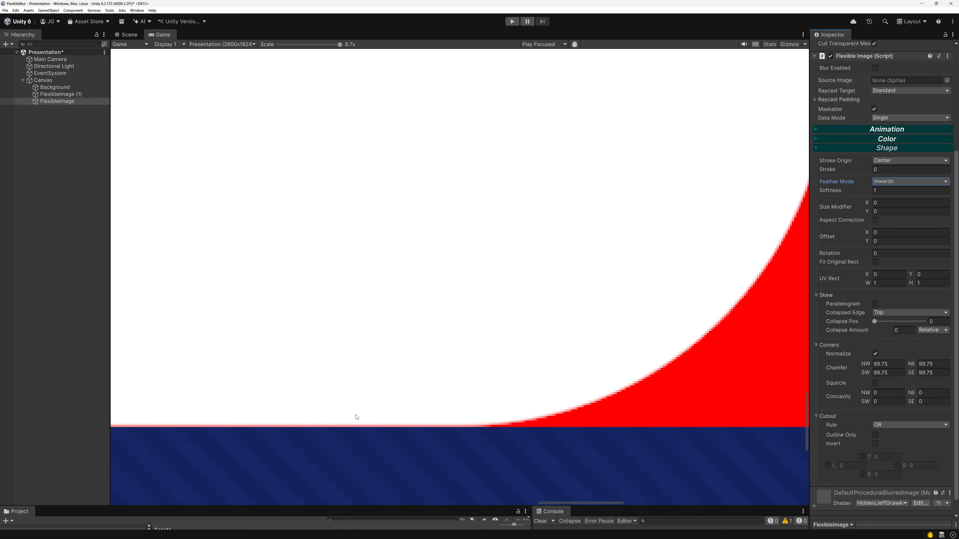
scroll(356, 417, "down", 10)
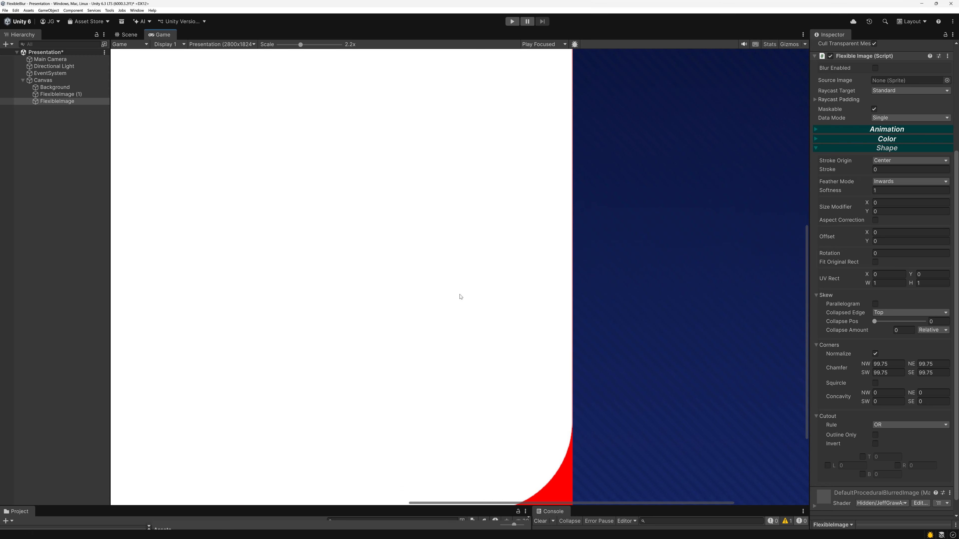
scroll(406, 353, "up", 6)
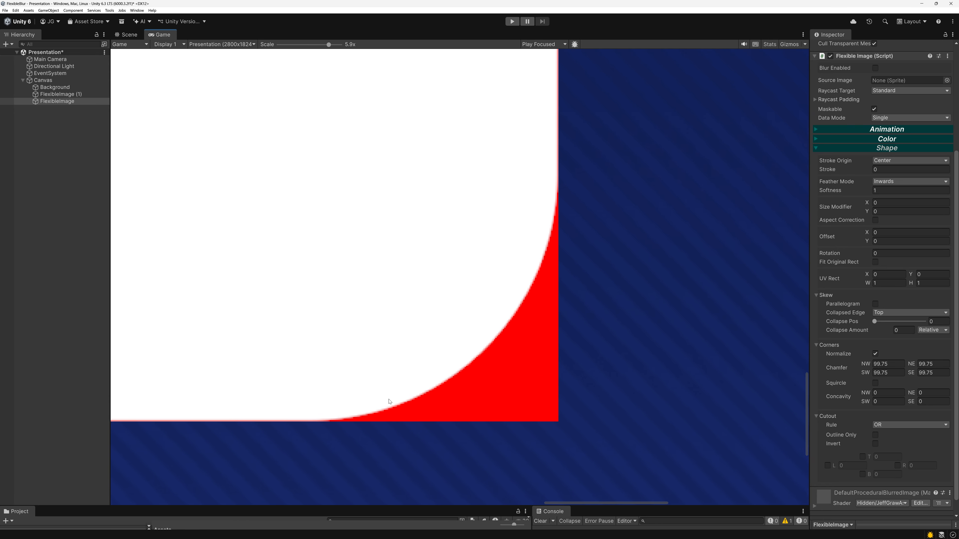
scroll(389, 401, "up", 4)
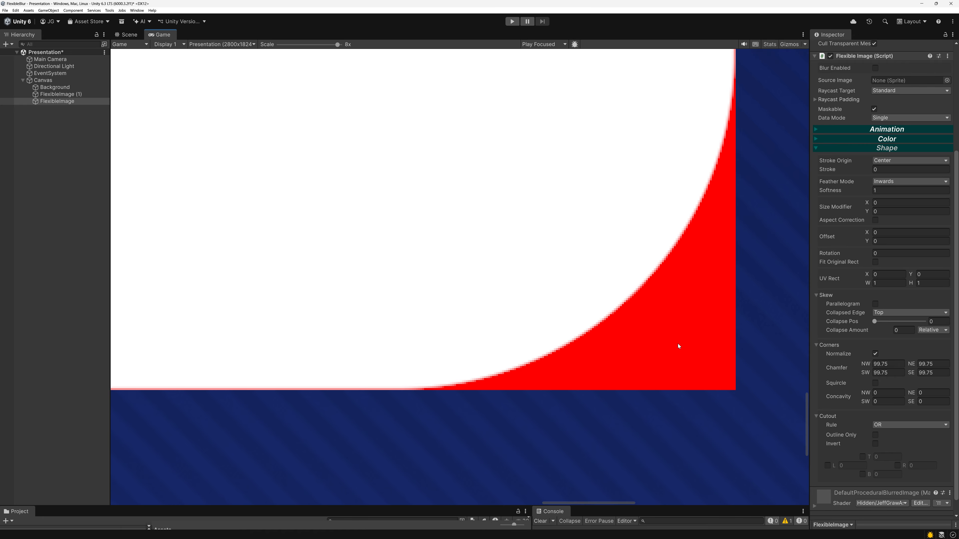
Set FlexibleImage's Feather Mode to Bidirectional, and try Softness values of 0.5 and 2
left_click(899, 182)
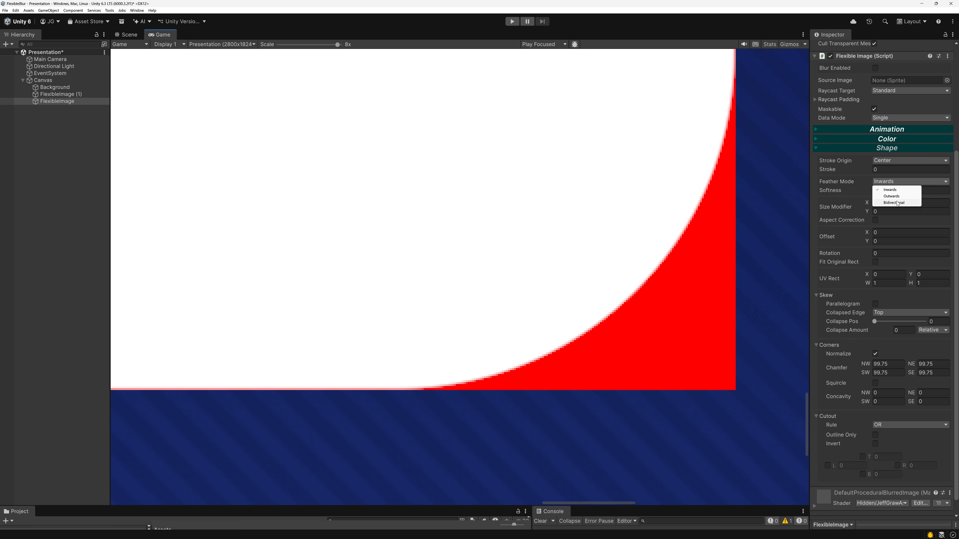
left_click(897, 203)
left_click(885, 190)
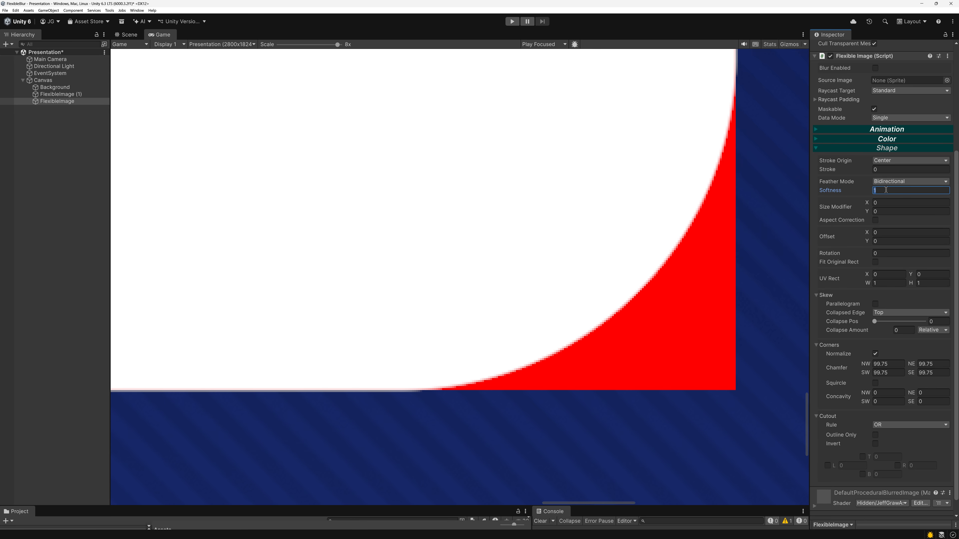
type("0.5")
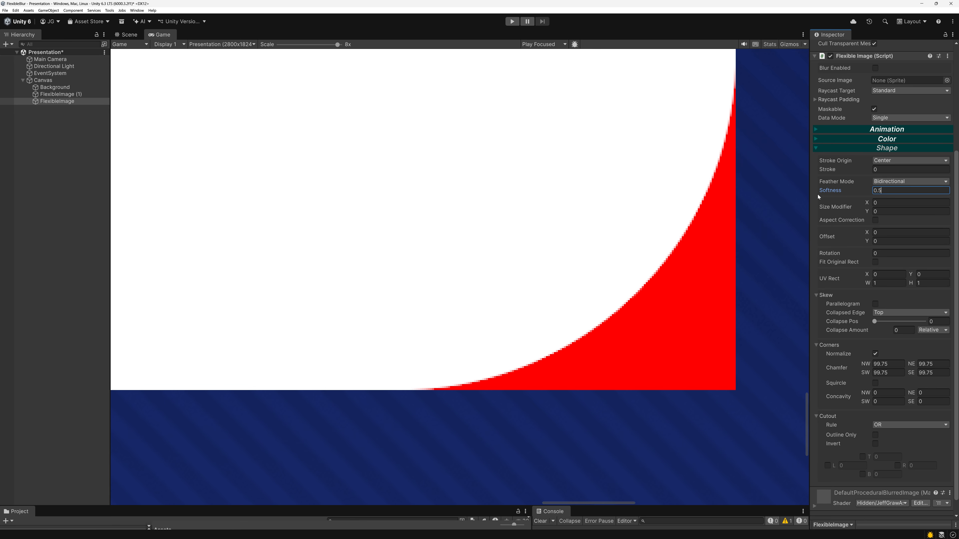
key("BackSpace")
key("BackSpace")
key("BackSpace")
type("2")
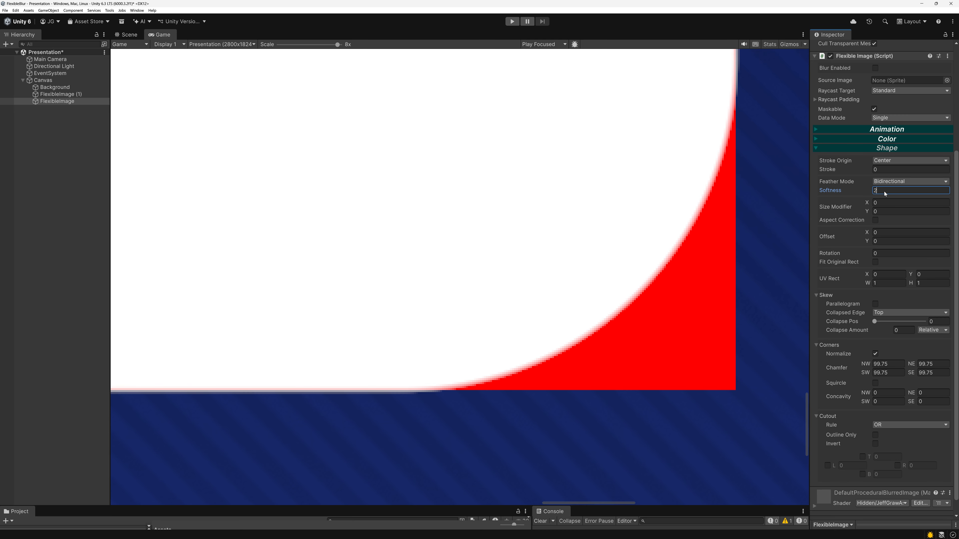
Set FlexibleImage's Softness to 1 and return to a wider view of the image
key("BackSpace")
type("1")
scroll(436, 204, "down", 3)
scroll(436, 203, "down", 10)
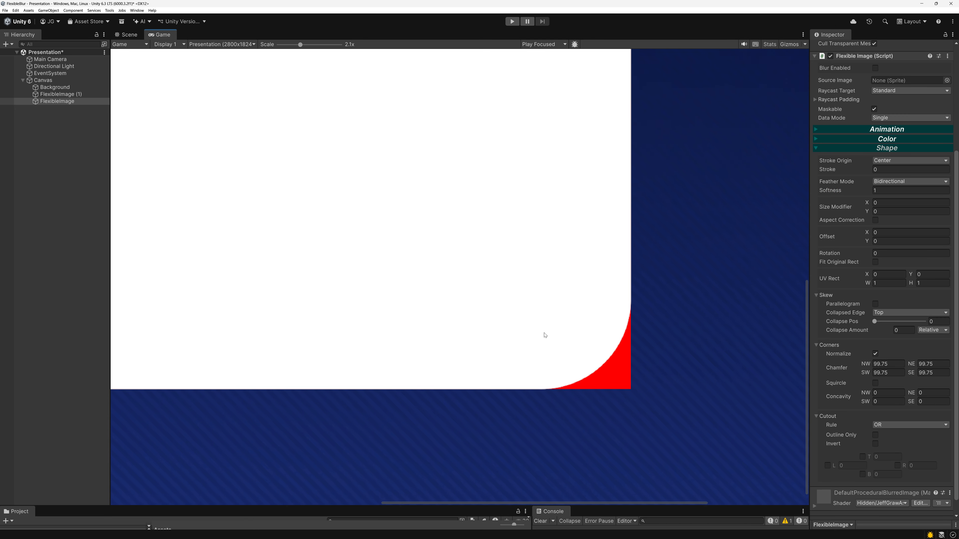
Hide the red FlexibleImage (1) duplicate, and select the original FlexibleImage to show its Rect Transform settings
left_click(61, 94)
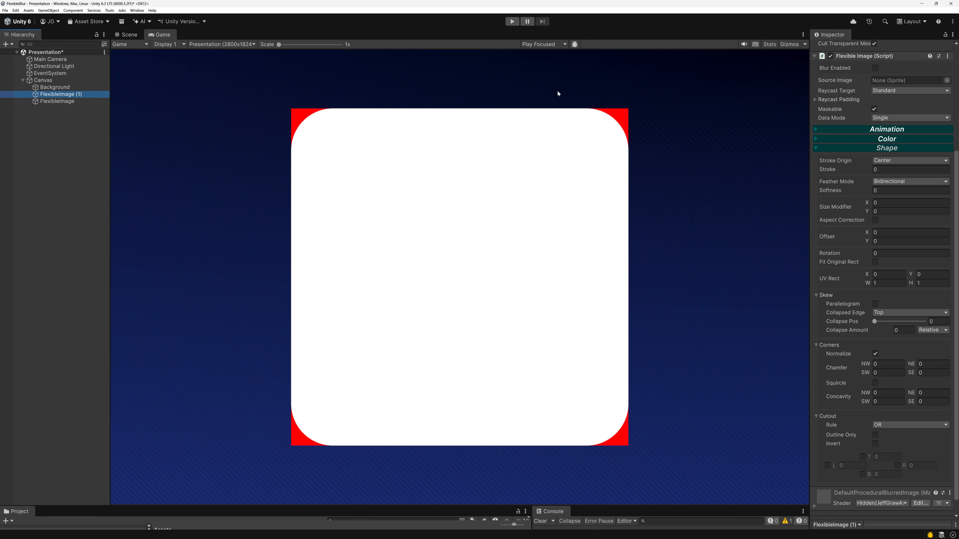
left_click(46, 101)
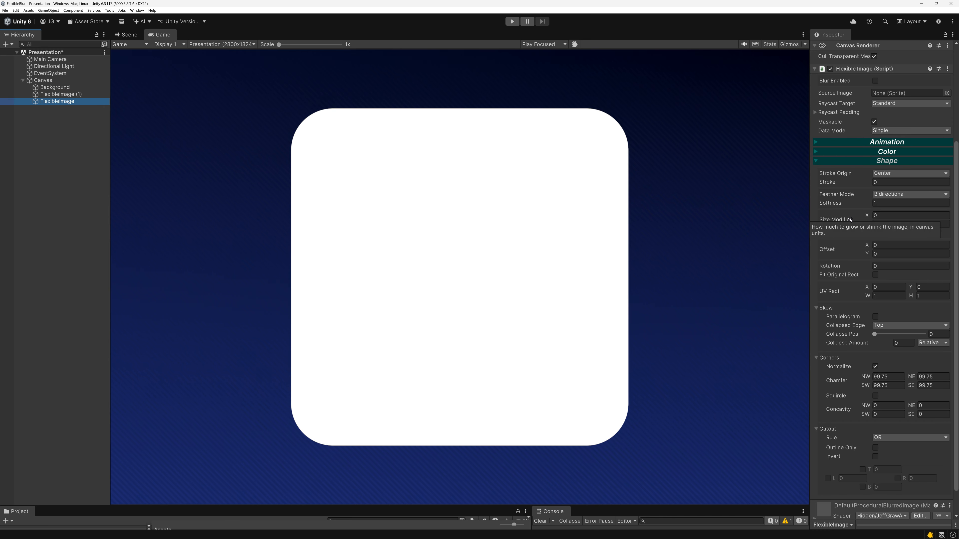
scroll(853, 225, "up", 5)
scroll(856, 321, "up", 2)
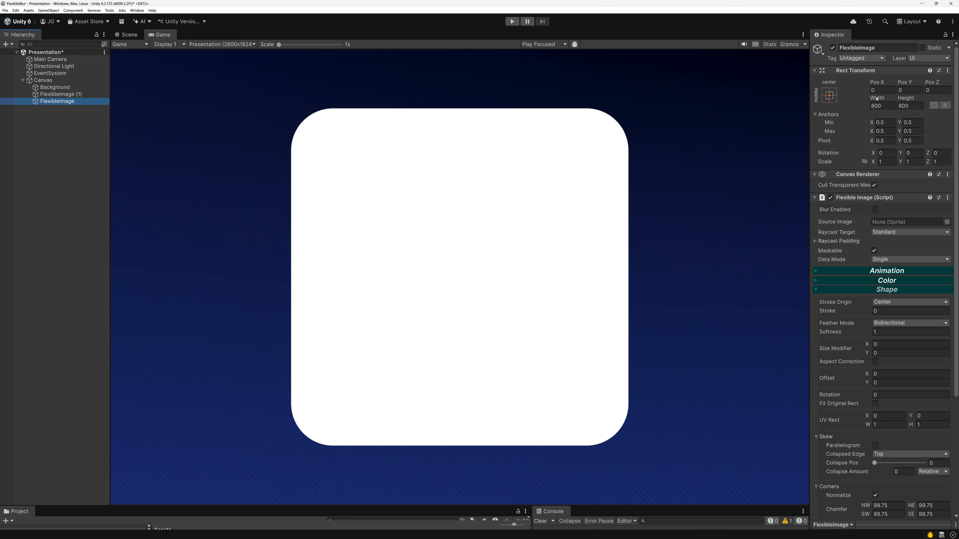
Check FlexibleImage's Size Modifier setting, and add a child FlexibleImage under the original FlexibleImage
scroll(868, 283, "down", 3)
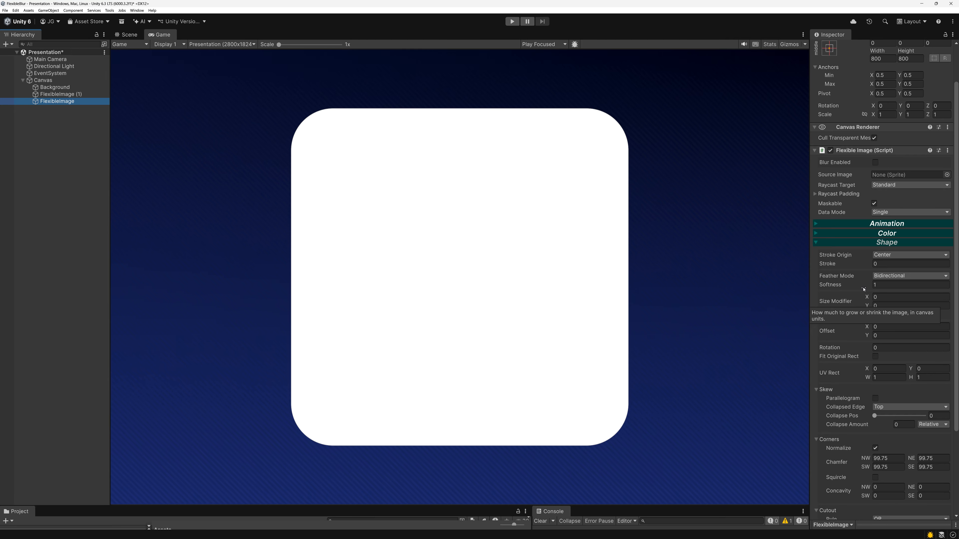
scroll(838, 315, "down", 2)
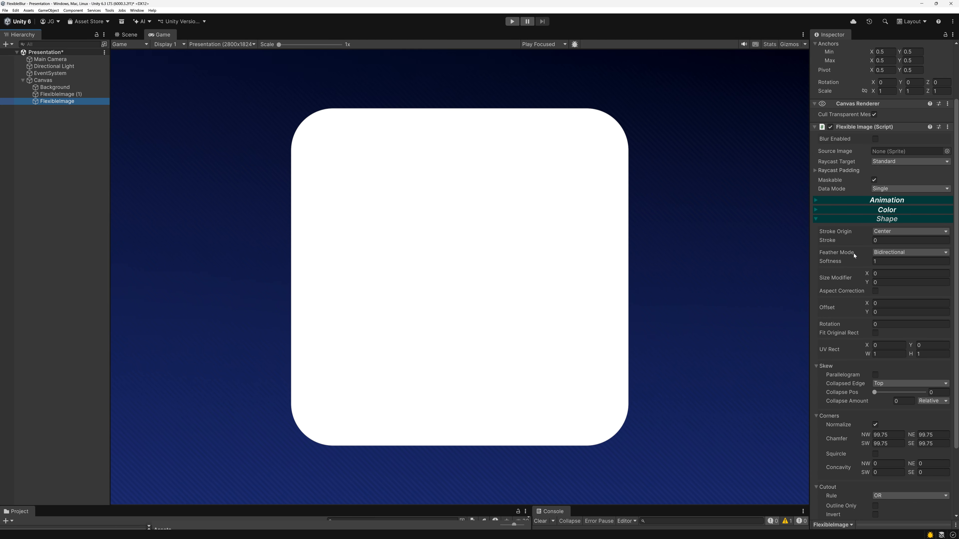
mouse_move(832, 282)
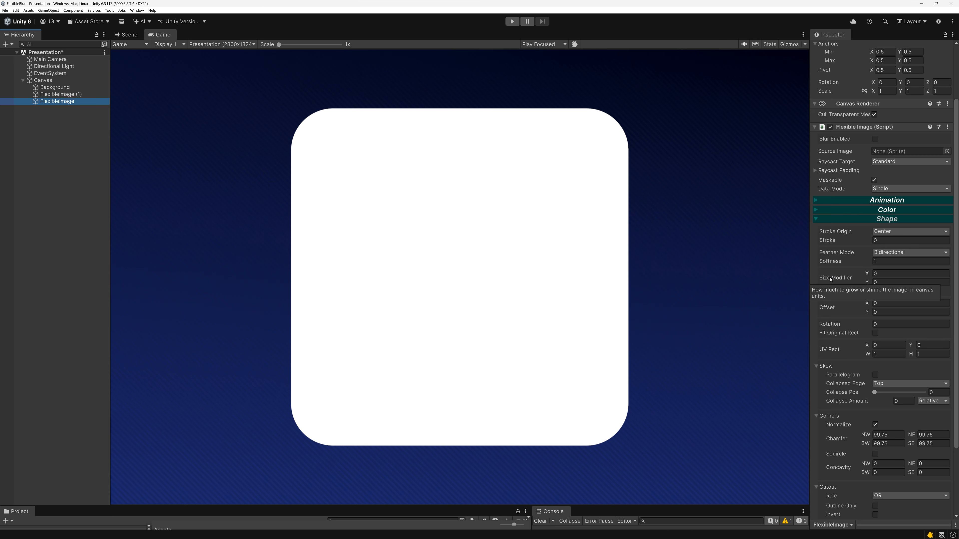
right_click(52, 101)
mouse_move(84, 263)
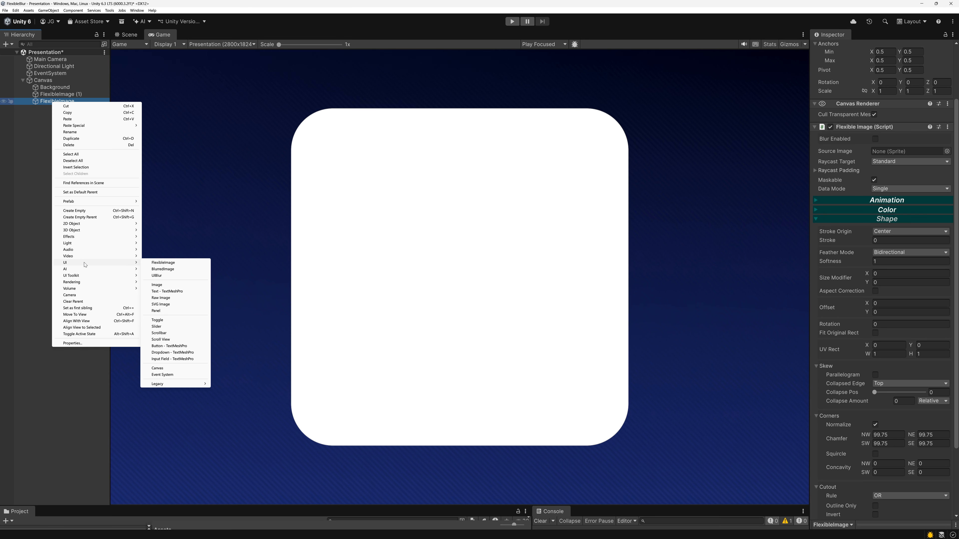
left_click(177, 269)
scroll(864, 196, "up", 3)
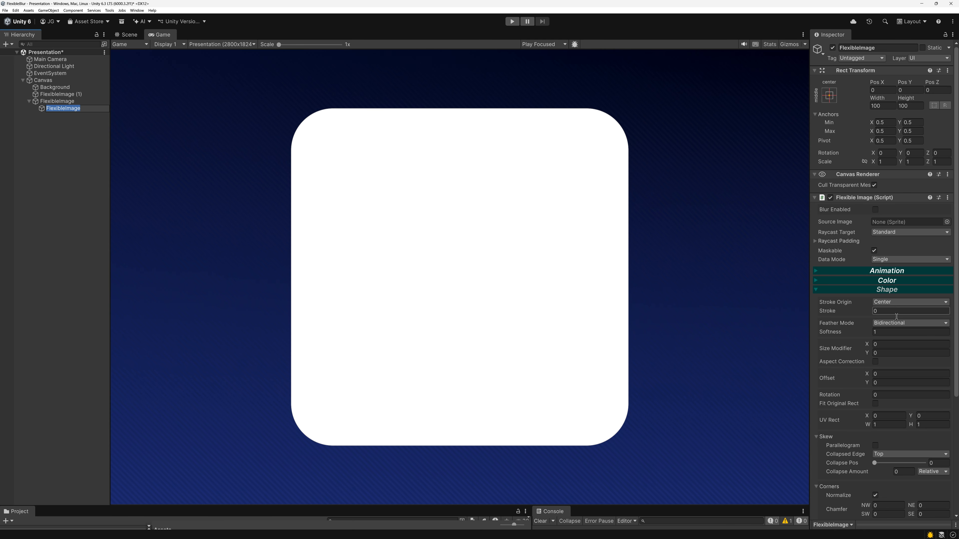
Set the child FlexibleImage's primary color to red (FF0000), and collapse its color settings
left_click(874, 271)
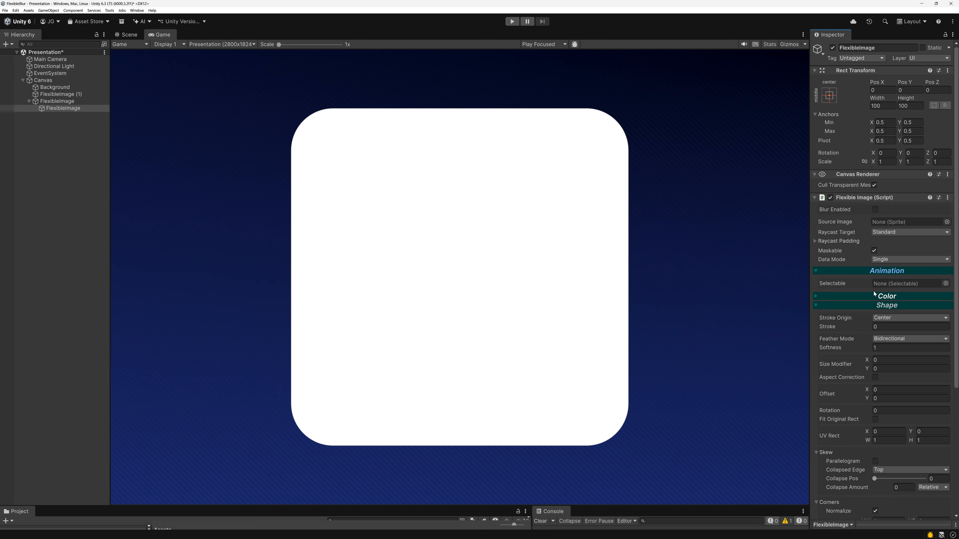
left_click(821, 296)
left_click(900, 333)
left_click_drag(912, 307, 958, 218)
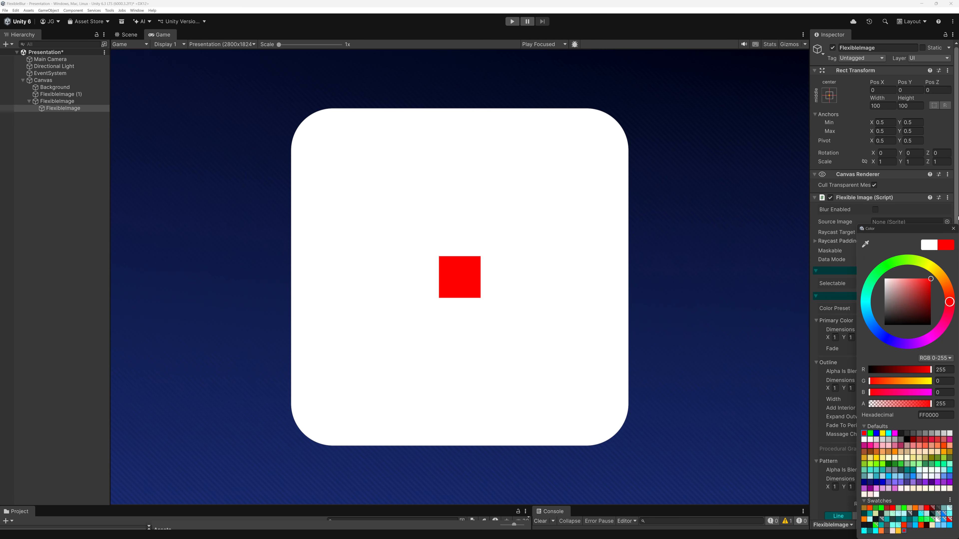
left_click(826, 299)
left_click(816, 297)
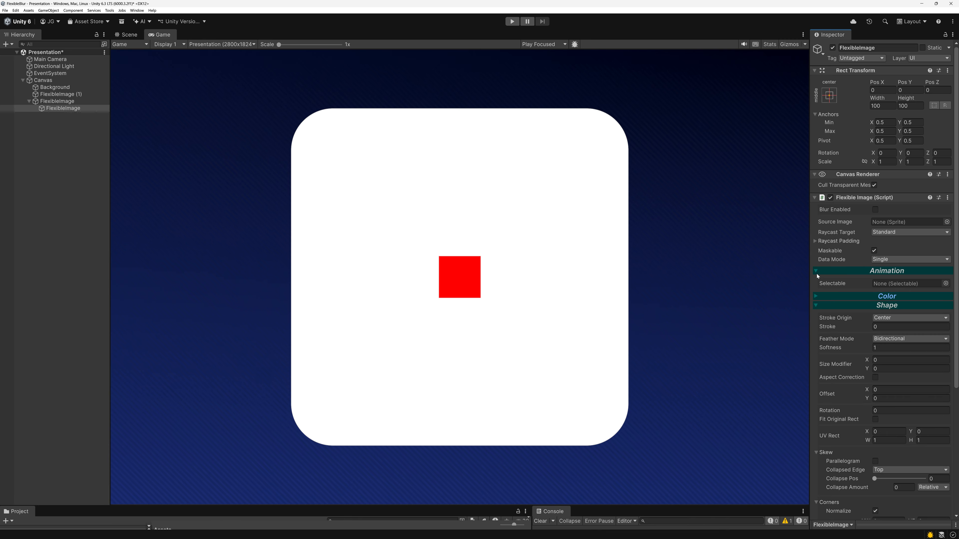
Set the child FlexibleImage's anchors to stretch horizontally and vertically within its parent
left_click(829, 95)
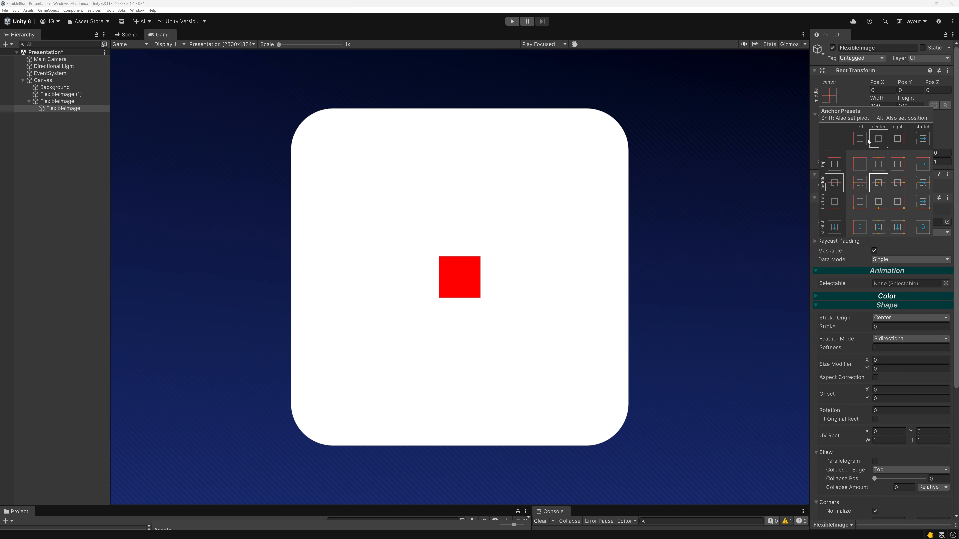
left_click(927, 225)
left_click(860, 94)
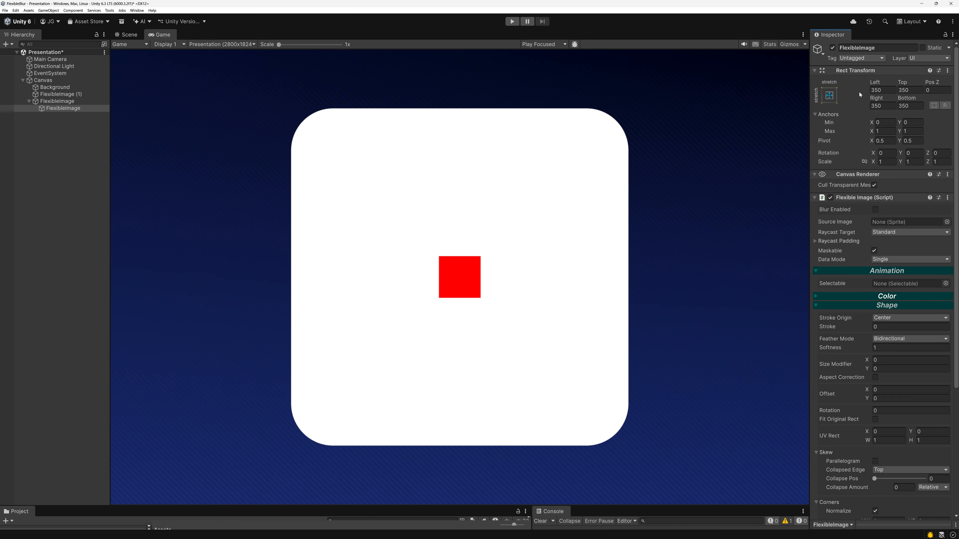
scroll(873, 162, "down", 5)
scroll(873, 162, "up", 4)
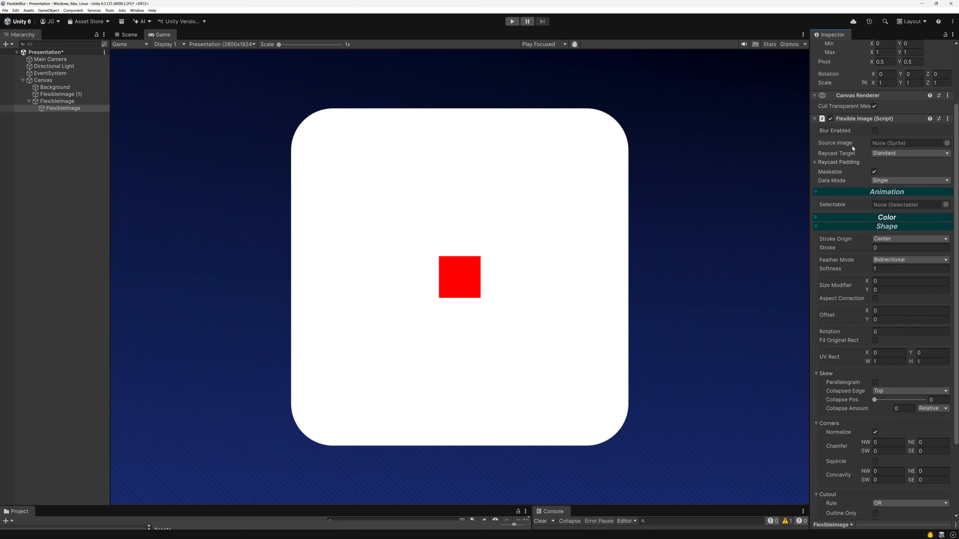
Try reducing the parent FlexibleImage's Width and changing its Height in the Rect Transform, undoing each change
left_click(50, 101)
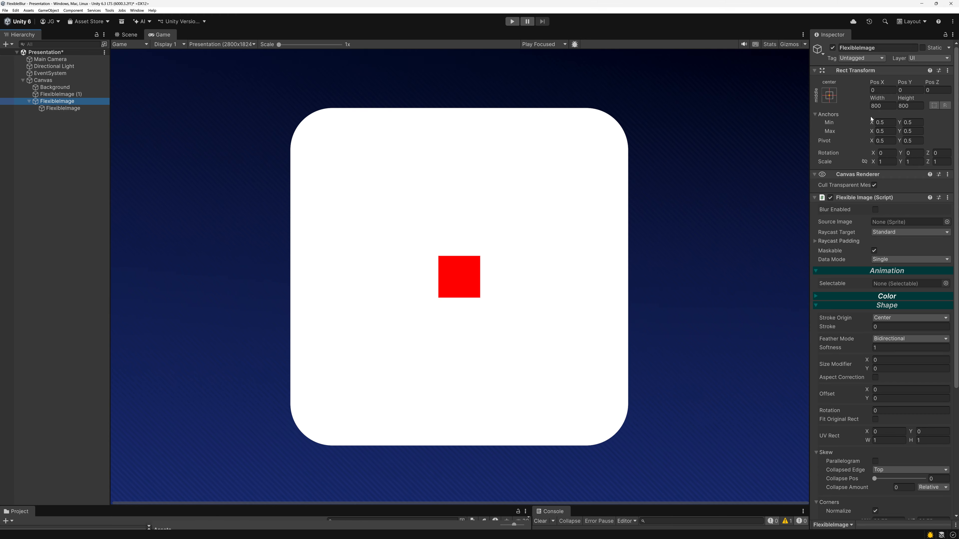
left_click_drag(876, 99, 624, 294)
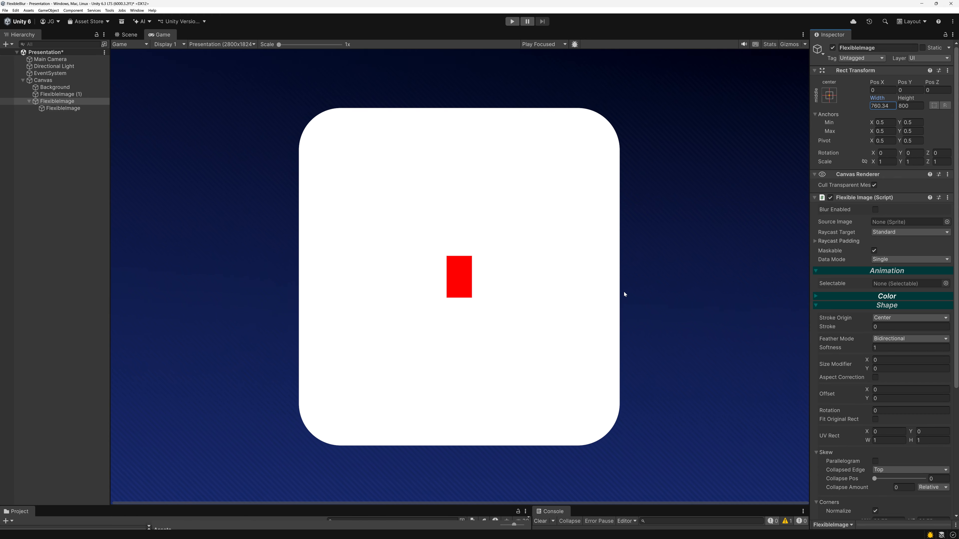
key("ctrl+z")
left_click_drag(907, 98, 910, 174)
key("ctrl+z")
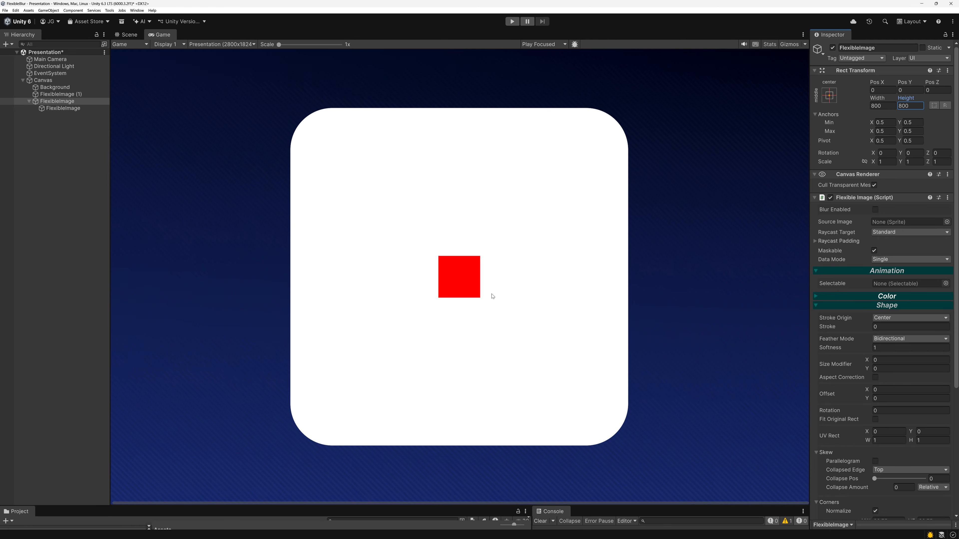
Try a Size Modifier of about -331 on both axes of the parent FlexibleImage, undo it, and try about -74
scroll(885, 370, "down", 5)
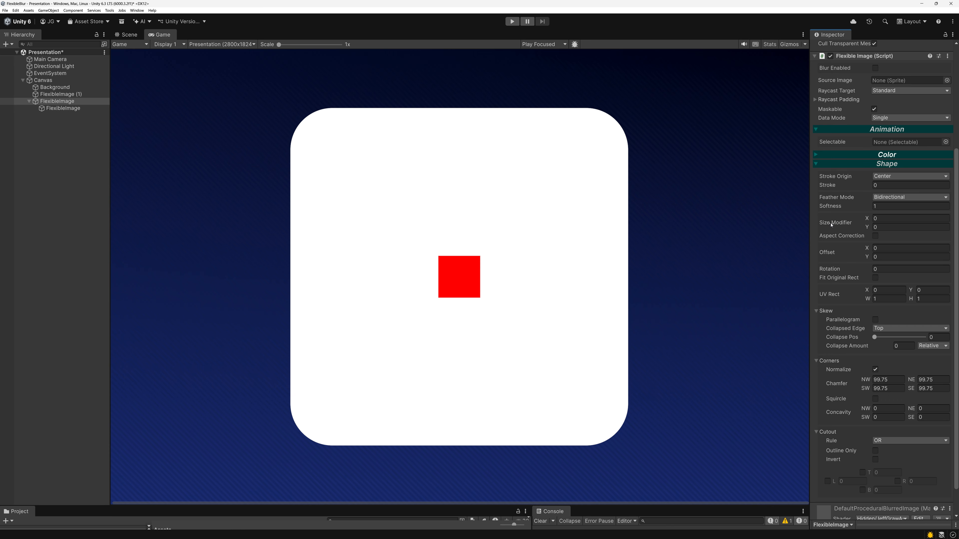
left_click_drag(832, 223, 255, 400)
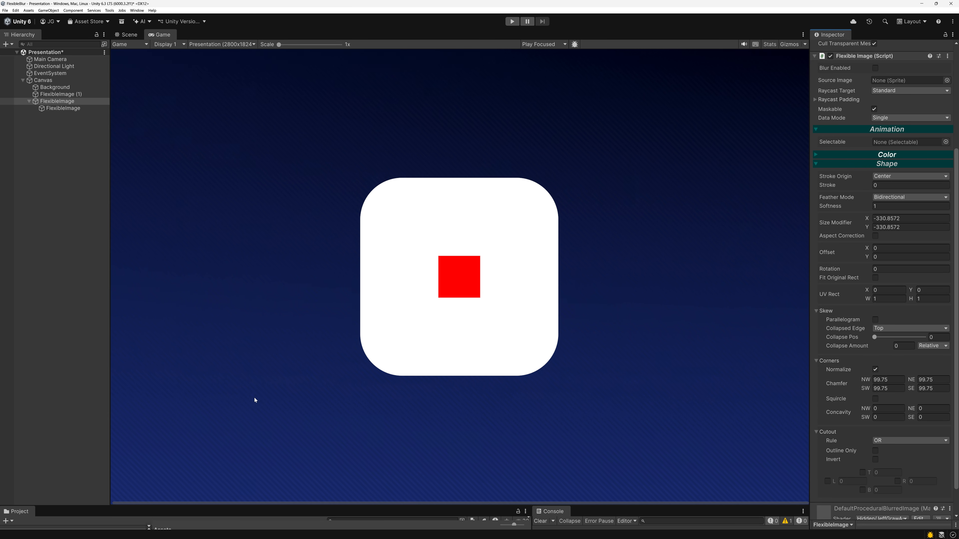
key("ctrl+z")
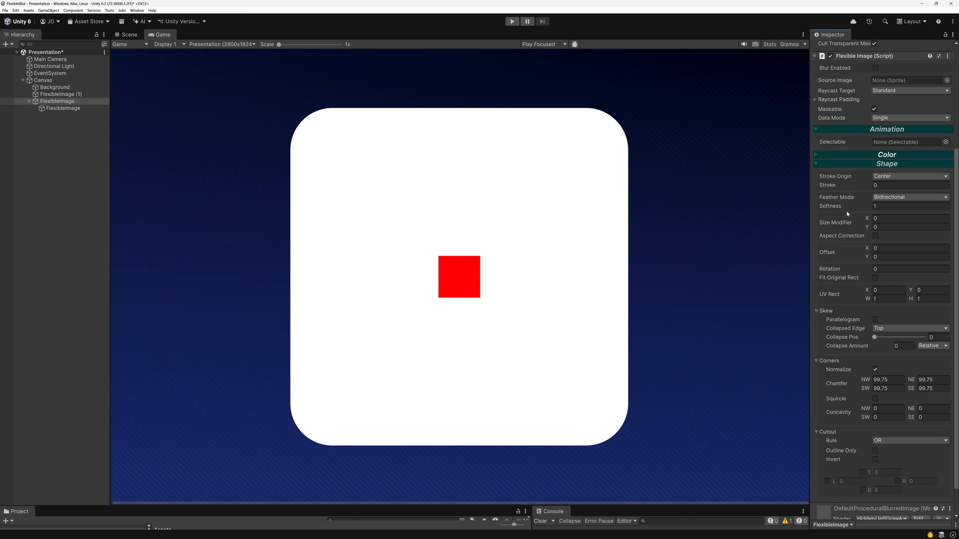
mouse_move(835, 225)
left_mouse_down()
mouse_move(845, 264)
mouse_move(802, 350)
mouse_move(158, 321)
mouse_move(696, 278)
mouse_move(852, 223)
left_mouse_up()
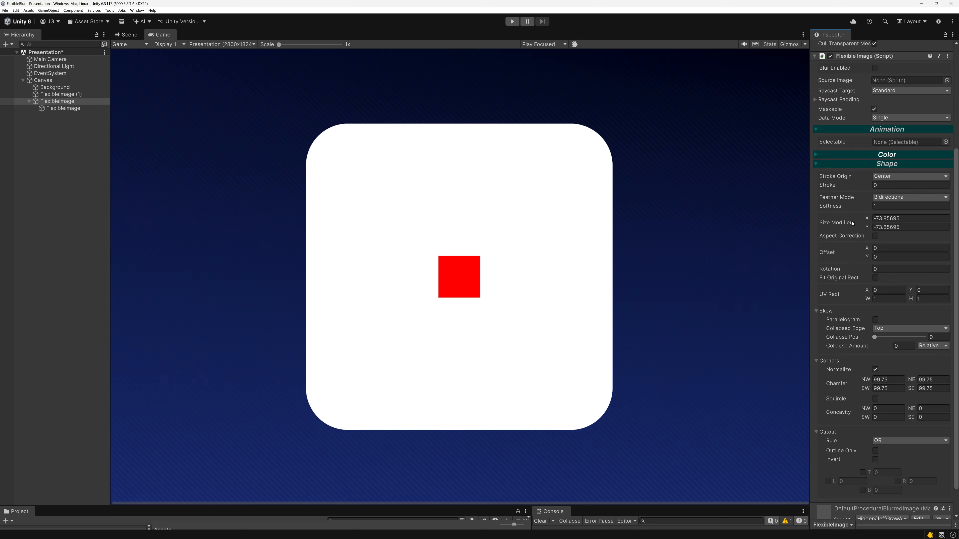
Set the parent FlexibleImage's Rect Transform Width to 1600
scroll(853, 227, "up", 3)
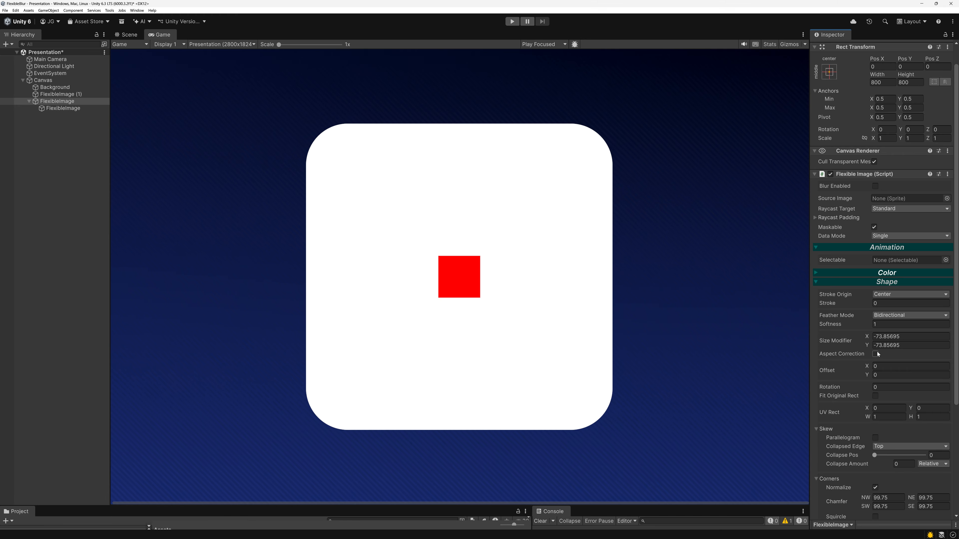
scroll(877, 354, "up", 1)
left_click(883, 106)
type("1600")
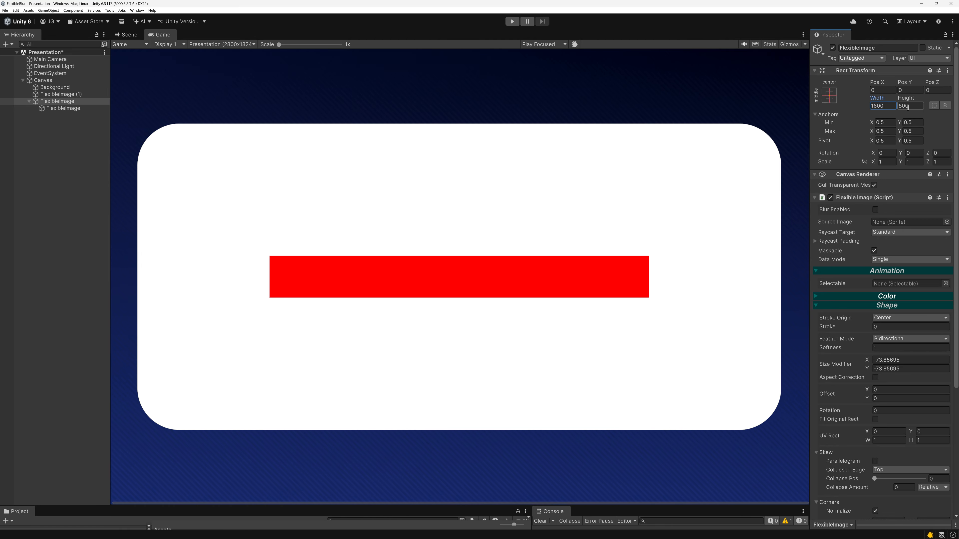
Try a Size Modifier of about -737 on both axes of the wide image, and reset X and Y to 0
scroll(881, 256, "down", 5)
mouse_move(842, 194)
left_mouse_down()
mouse_move(573, 218)
mouse_move(653, 371)
mouse_move(336, 409)
mouse_move(852, 187)
left_mouse_up()
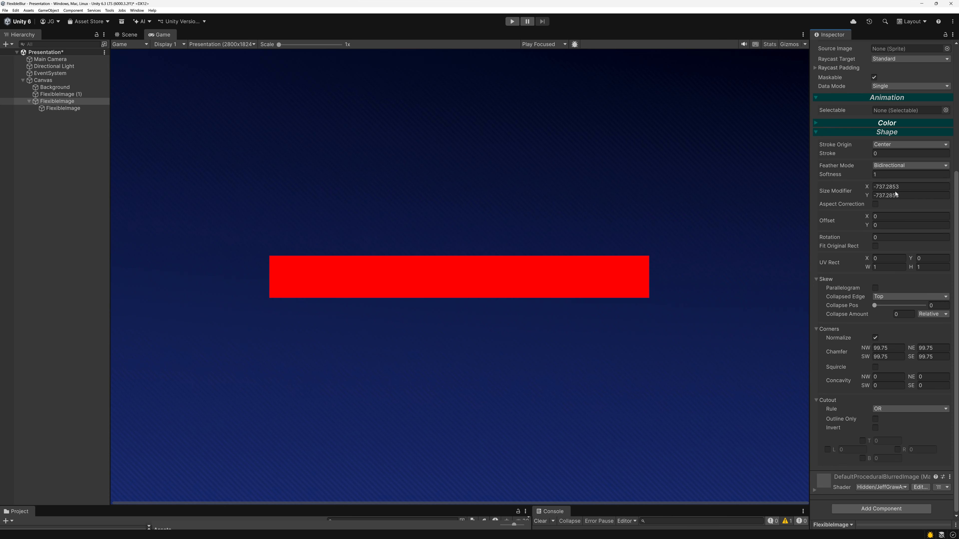
left_click(913, 196)
type("0")
left_click(905, 187)
type("0")
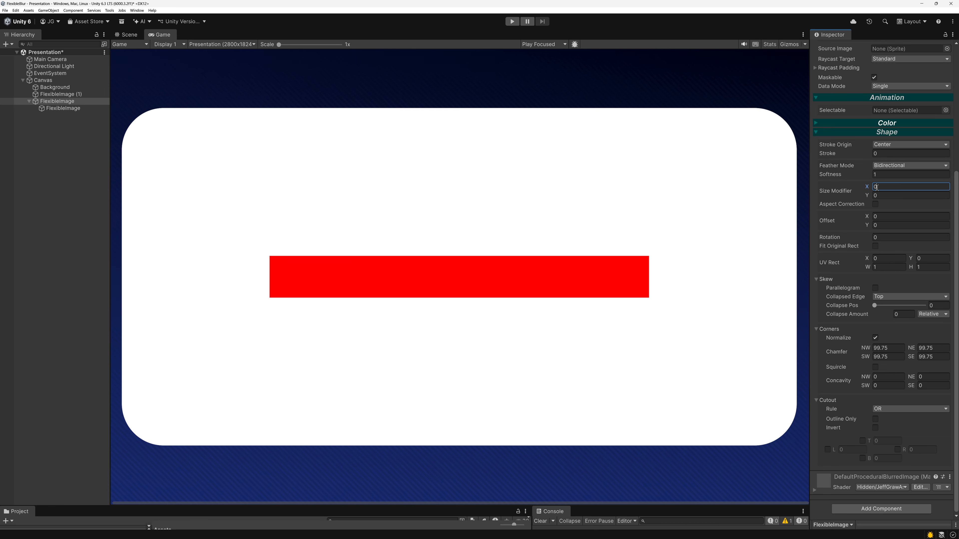
Enlarge the wide image by setting its Size Modifier to 100 on both X and Y
left_click_drag(840, 192, 52, 186)
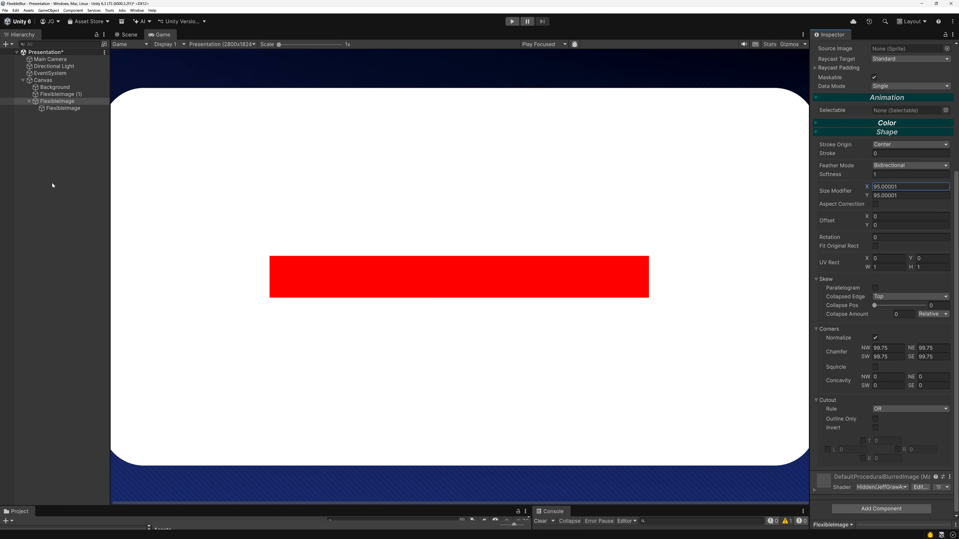
type("100")
key("Tab")
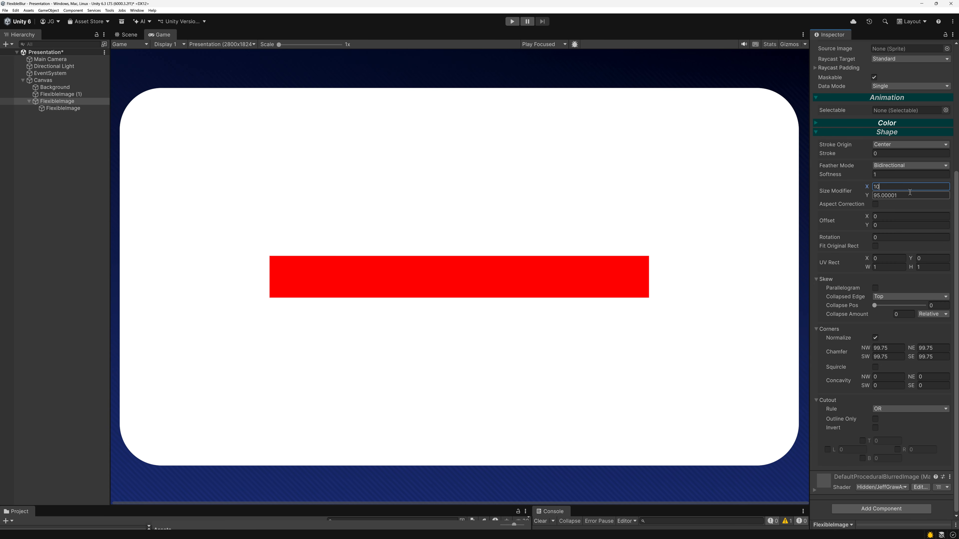
type("100")
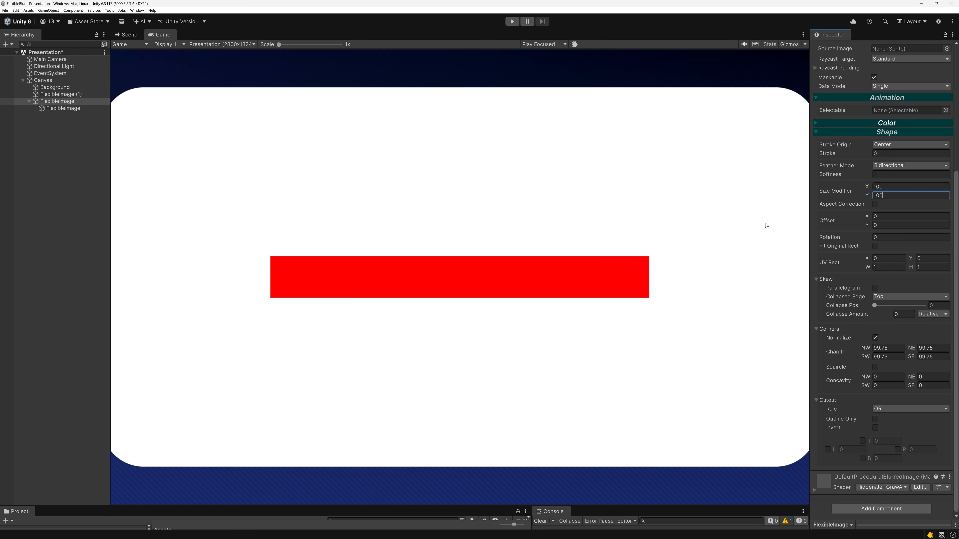
Enable Aspect Correction for the Size Modifier, and compare it against the Rect Transform's Width and Height
scroll(867, 205, "up", 8)
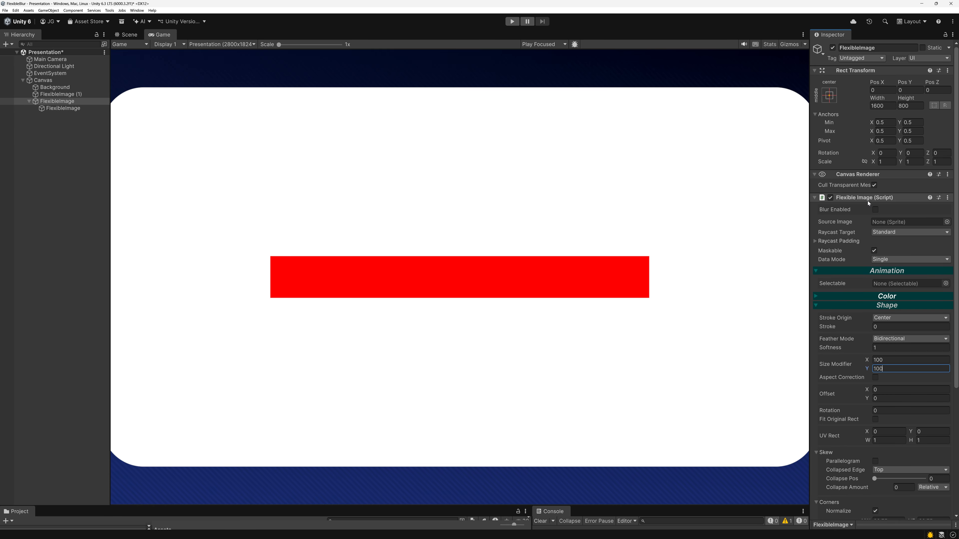
scroll(868, 210, "down", 4)
left_click(875, 283)
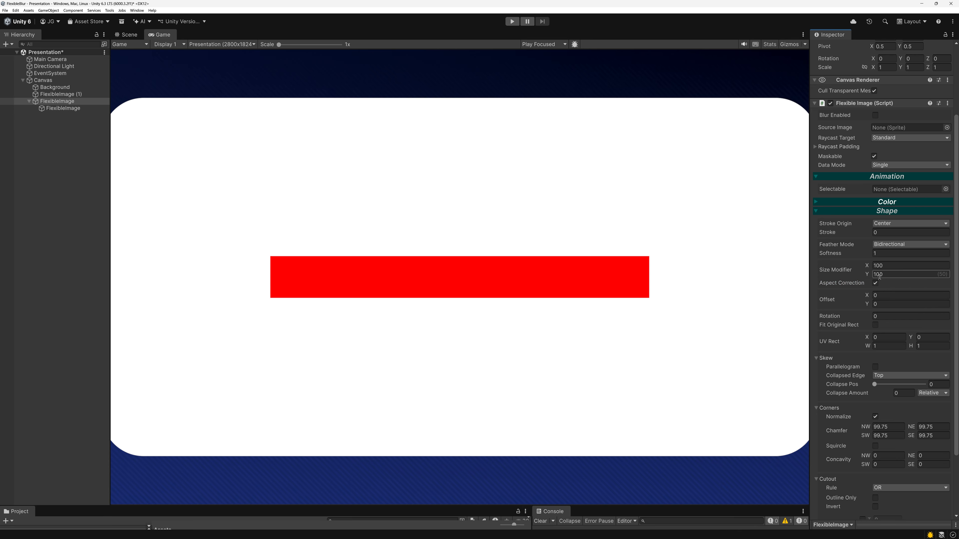
scroll(940, 271, "up", 4)
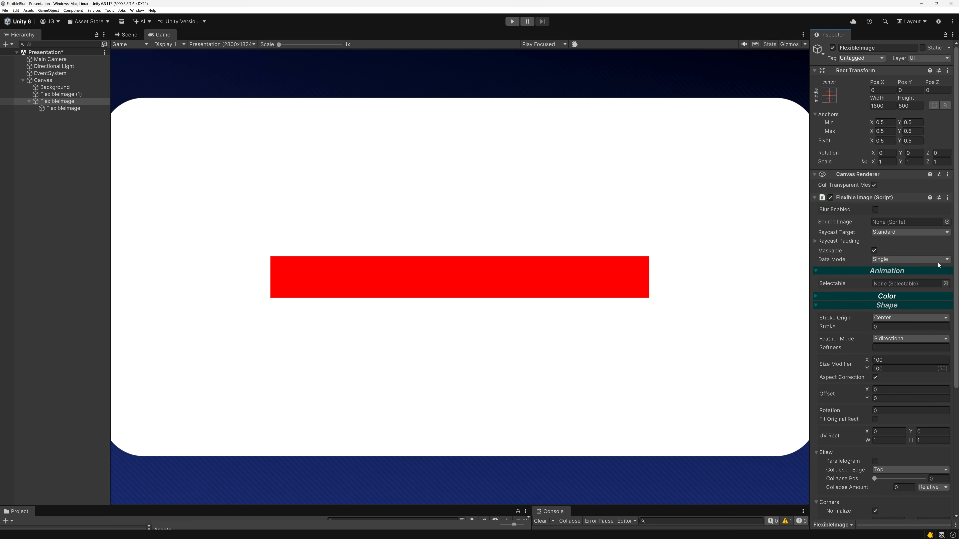
left_click(910, 104)
left_click(884, 102)
Try Aspect Correction with Size Modifiers of about -367 and -546 on both axes, and X alone at about -580
scroll(857, 313, "down", 7)
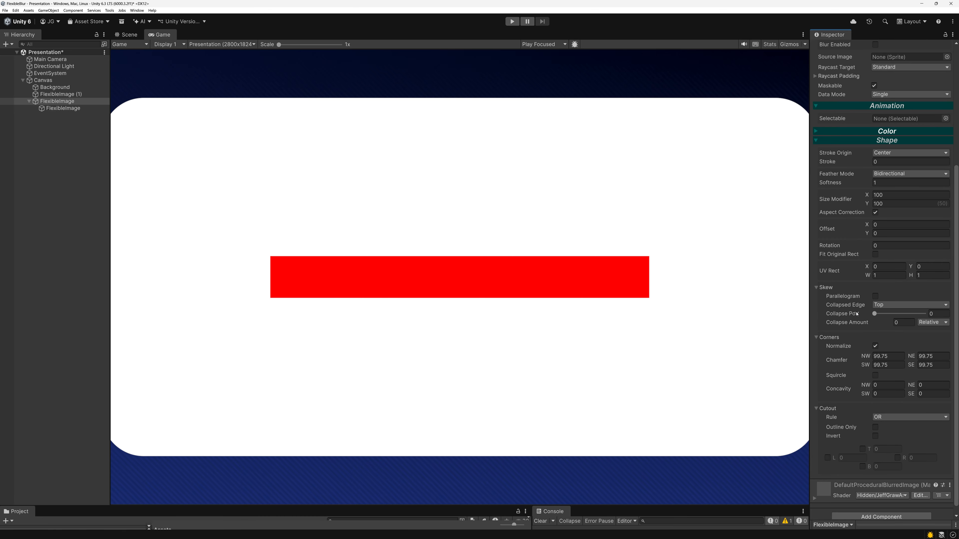
scroll(856, 254, "up", 2)
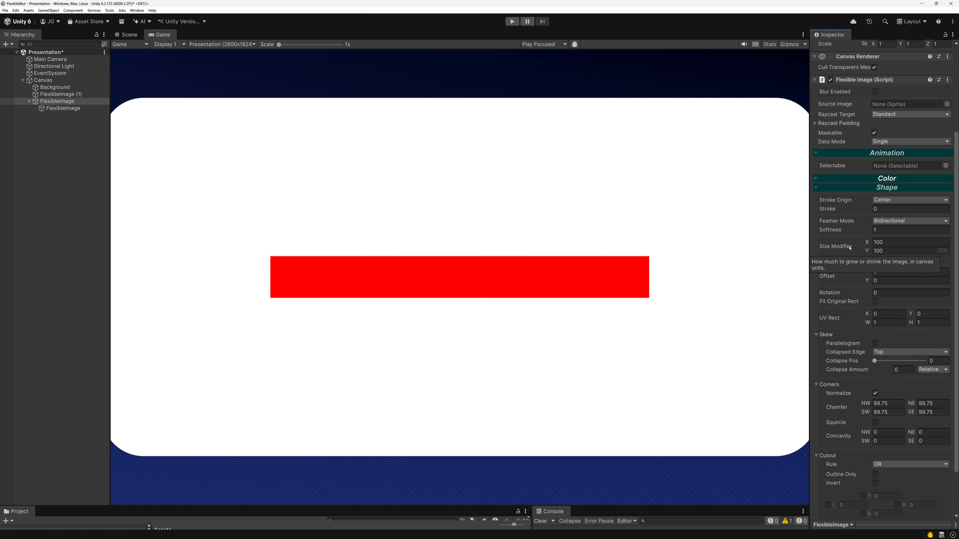
left_click_drag(836, 246, 31, 510)
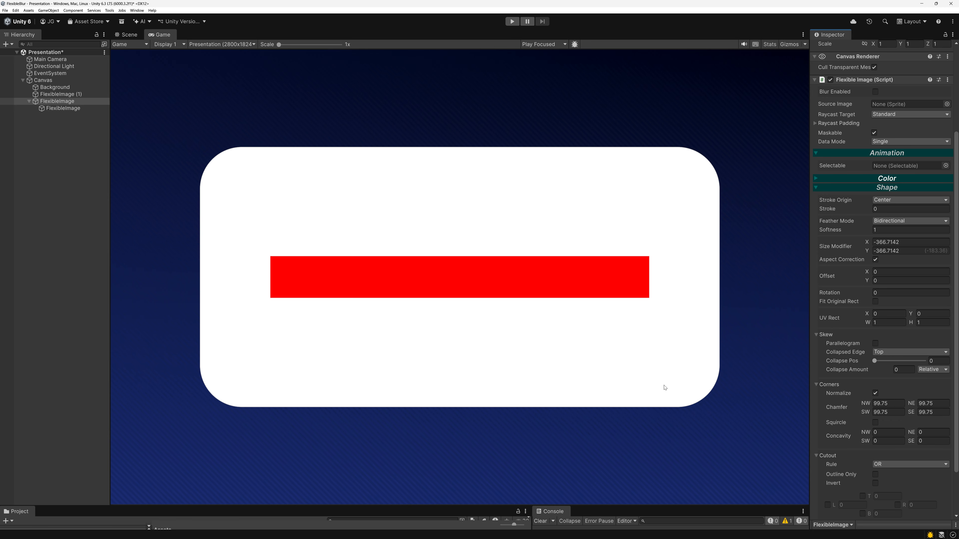
left_click_drag(849, 245, 549, 314)
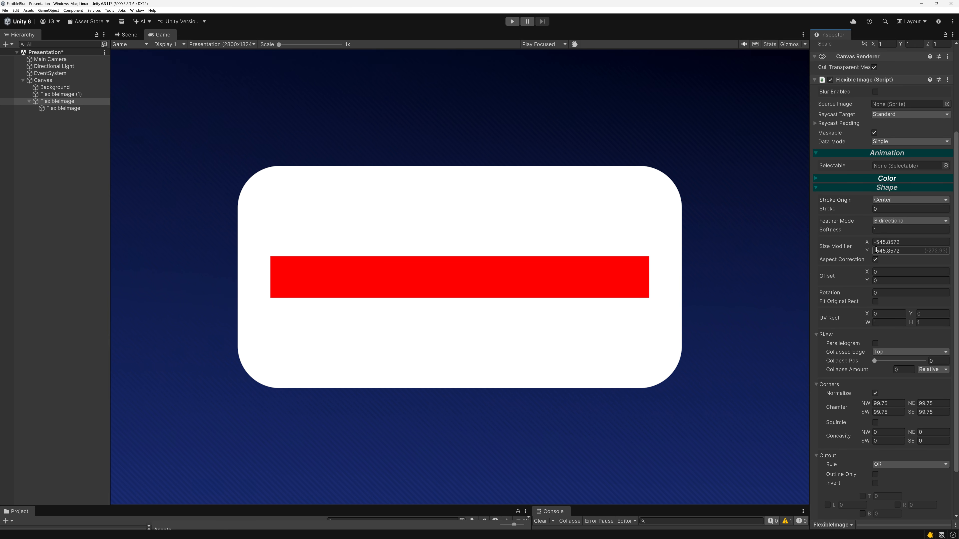
left_click_drag(867, 243, 41, 281)
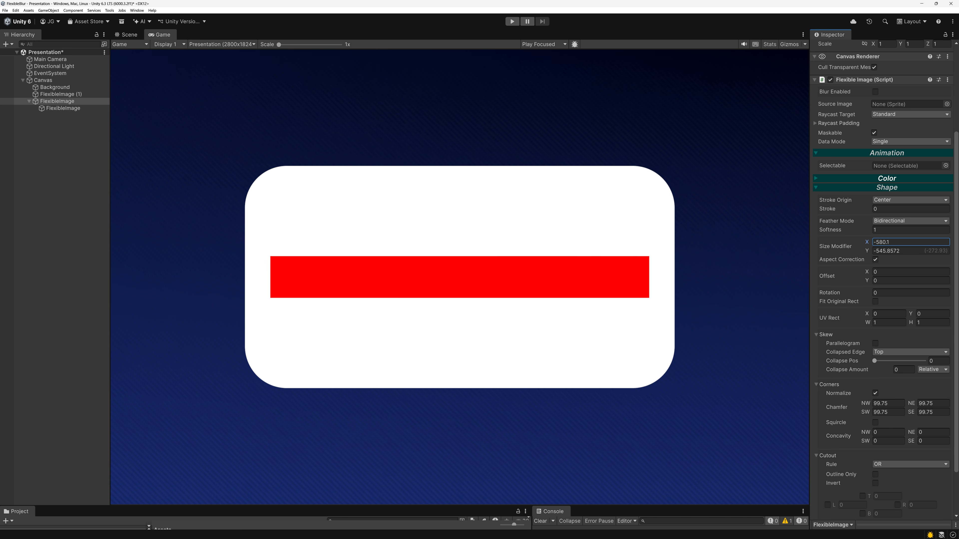
Disable Aspect Correction, and set the Size Modifier's X and Y to 0
left_click(876, 260)
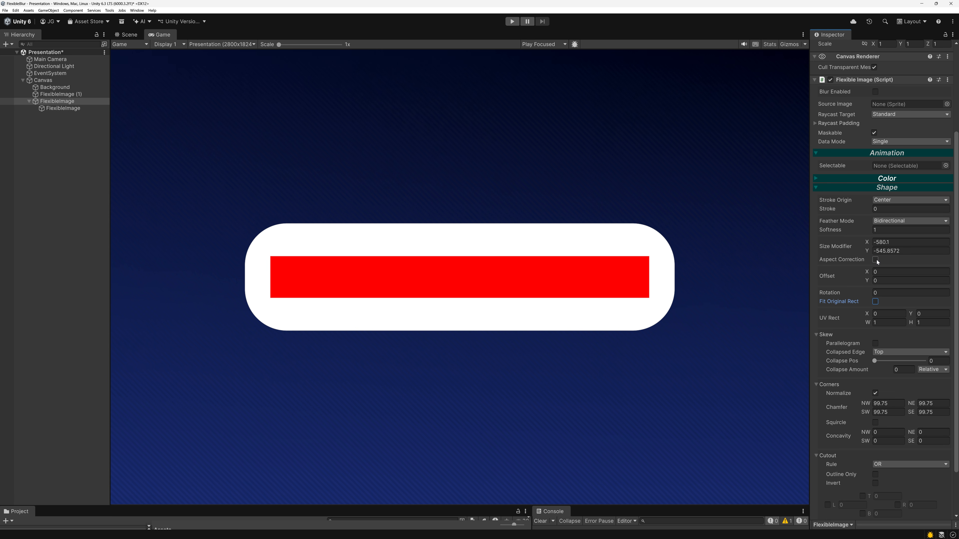
left_click(906, 251)
type("0")
left_click(902, 242)
type("0")
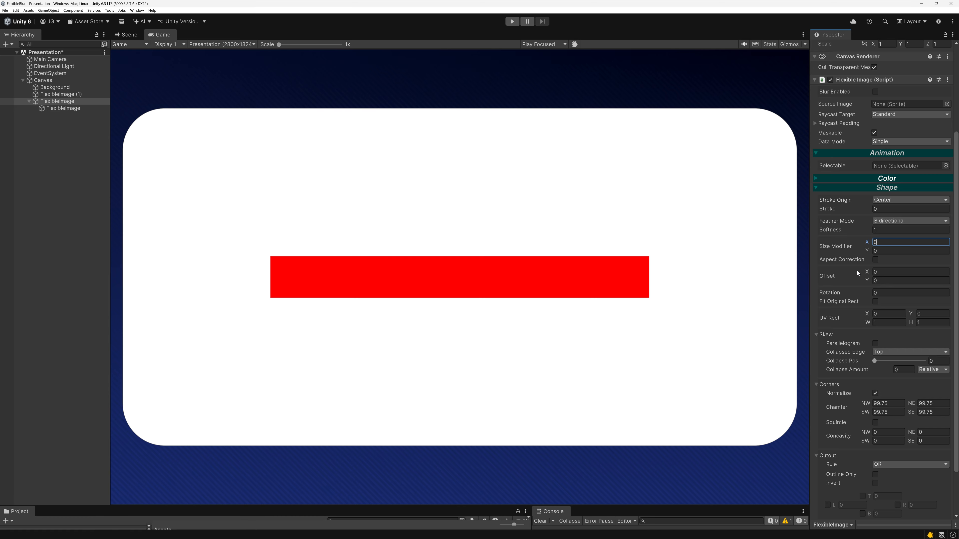
Set the white FlexibleImage's Width to 800 in its Rect Transform
scroll(895, 227, "up", 5)
left_click(884, 107)
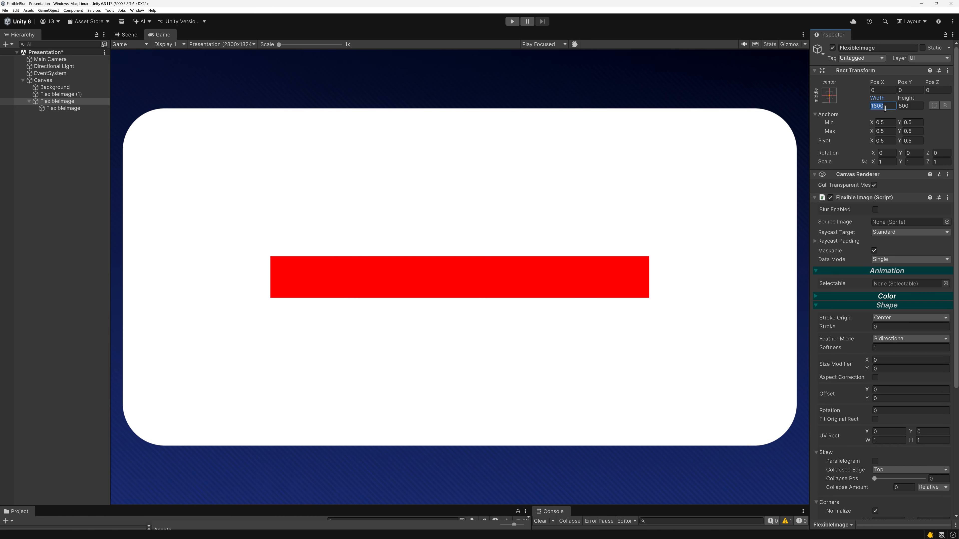
type("800")
Try changing the image's Offset and rotating it to about 6.76, and return both settings to 0
scroll(857, 271, "down", 4)
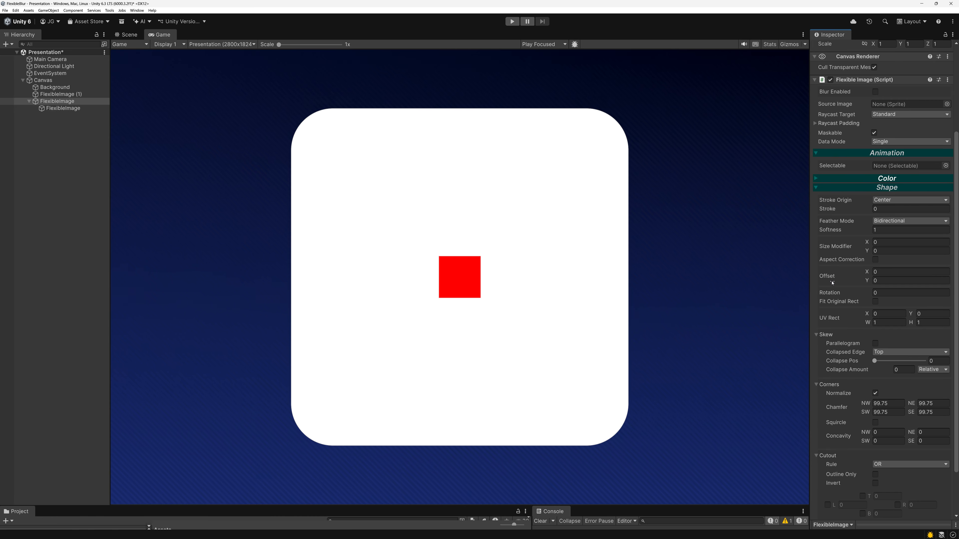
left_click_drag(867, 272, 477, 332)
left_click_drag(833, 276, 693, 295)
left_click_drag(829, 295, 784, 295)
left_click(915, 296)
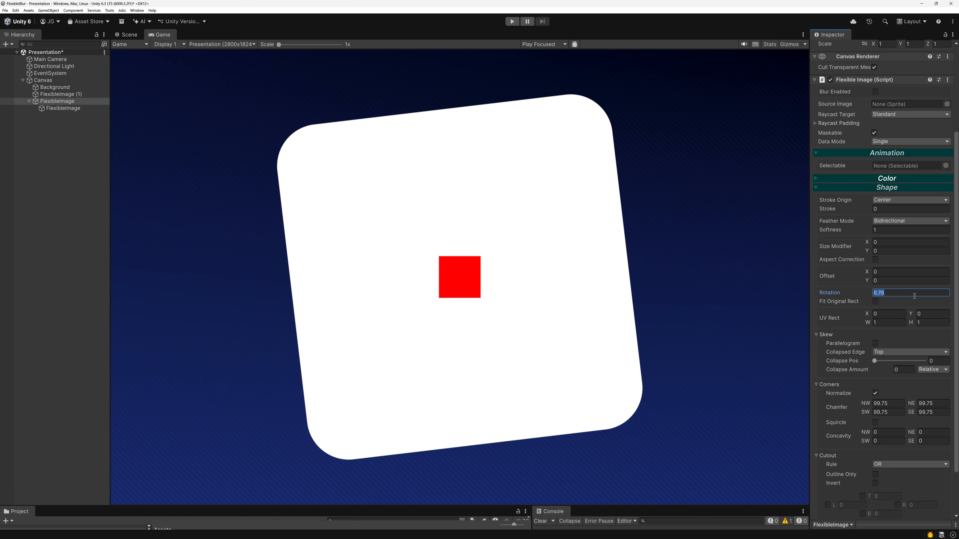
type("0")
Deactivate the child FlexibleImage object, and enable the Flexible Image component on FlexibleImage (1)
left_click(63, 108)
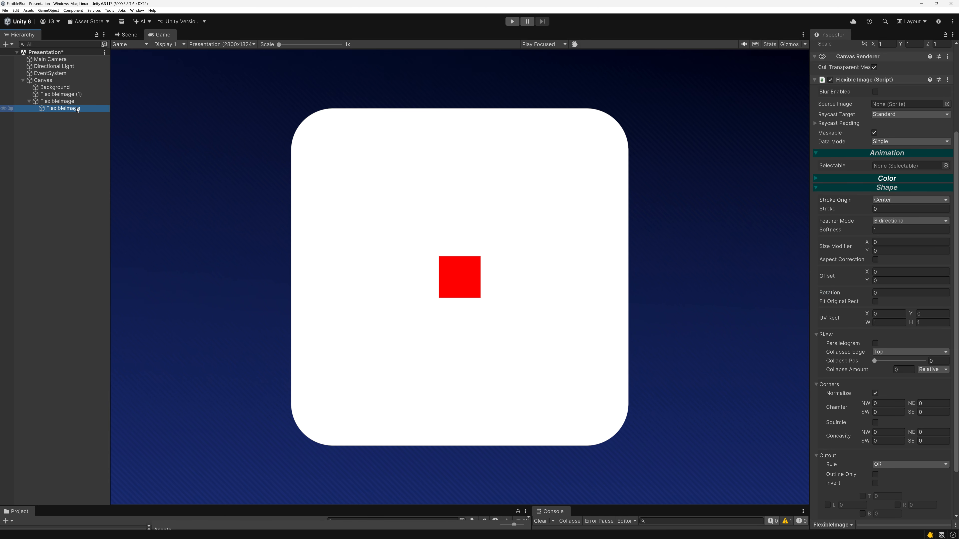
left_click(832, 48)
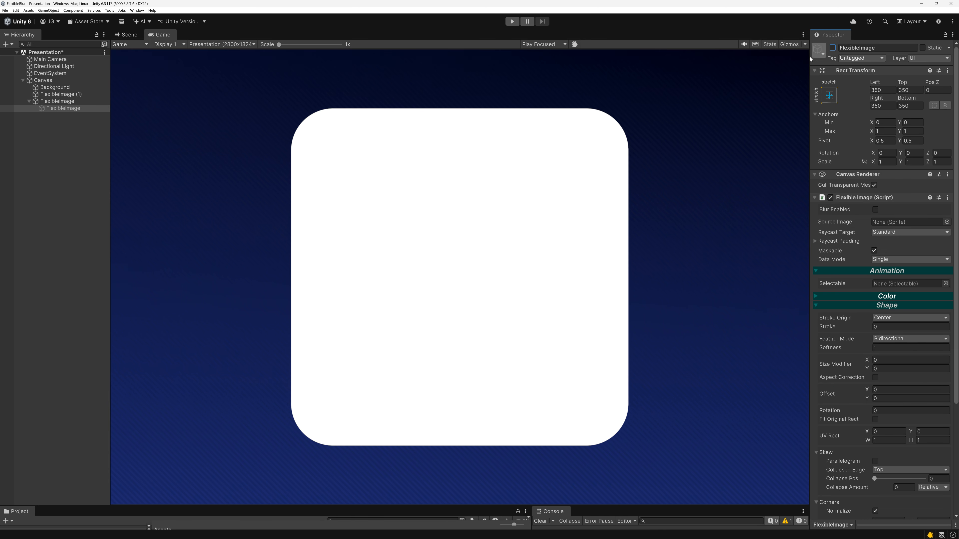
left_click(74, 94)
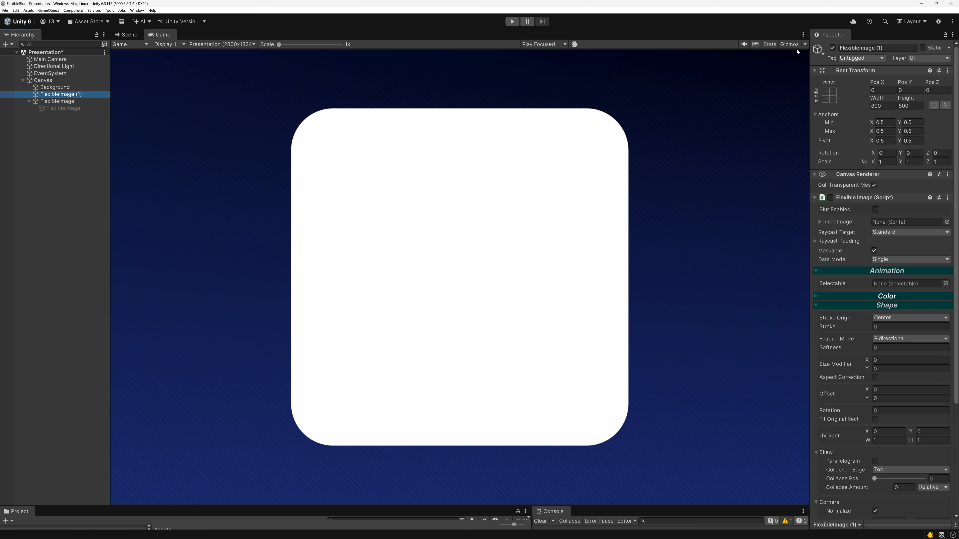
left_click(830, 197)
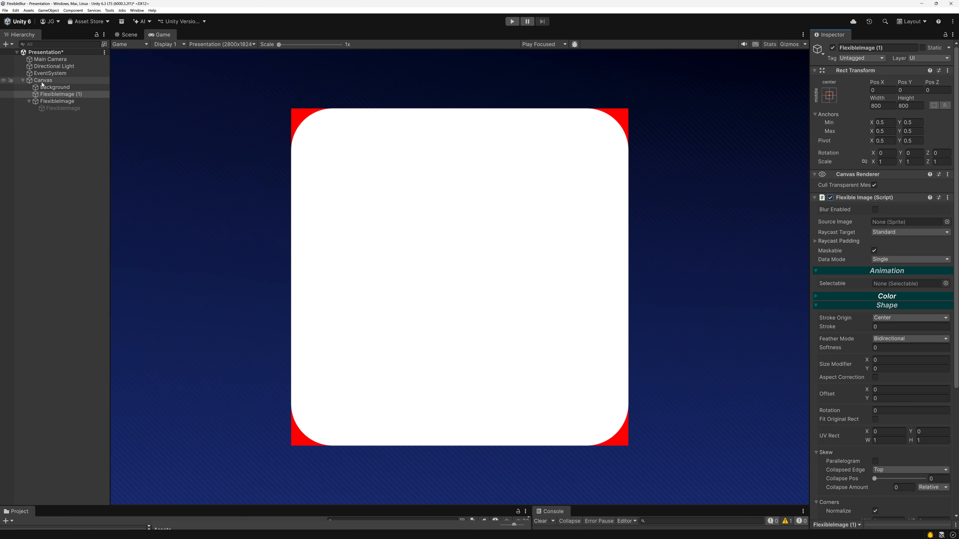
Reduce the Chamfer of all four corners of the parent FlexibleImage to 0
left_click(62, 102)
scroll(881, 365, "down", 5)
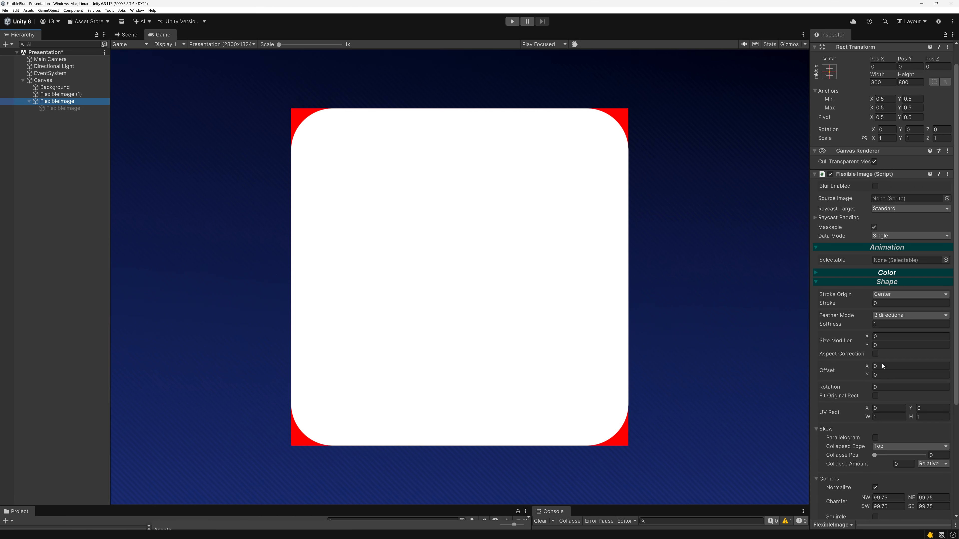
left_click_drag(847, 346, 222, 315)
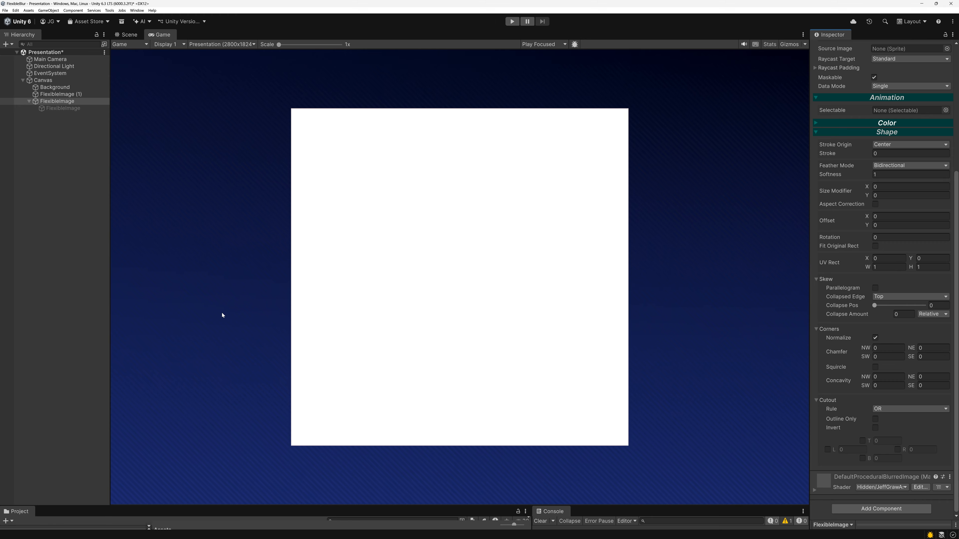
Try rotating the image to about 25.73 and 19.89, and enable Fit Original Rect
left_click_drag(829, 238, 391, 218)
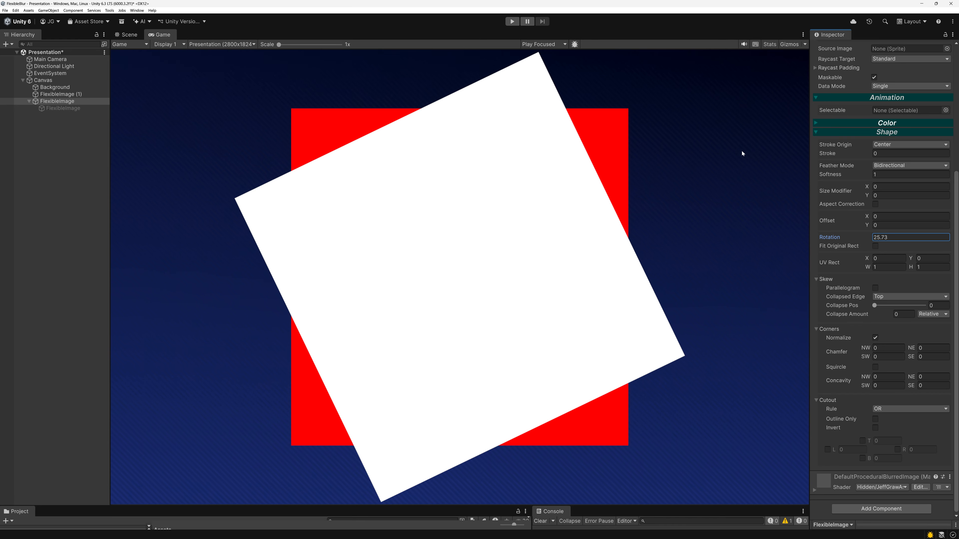
left_click_drag(829, 239, 872, 255)
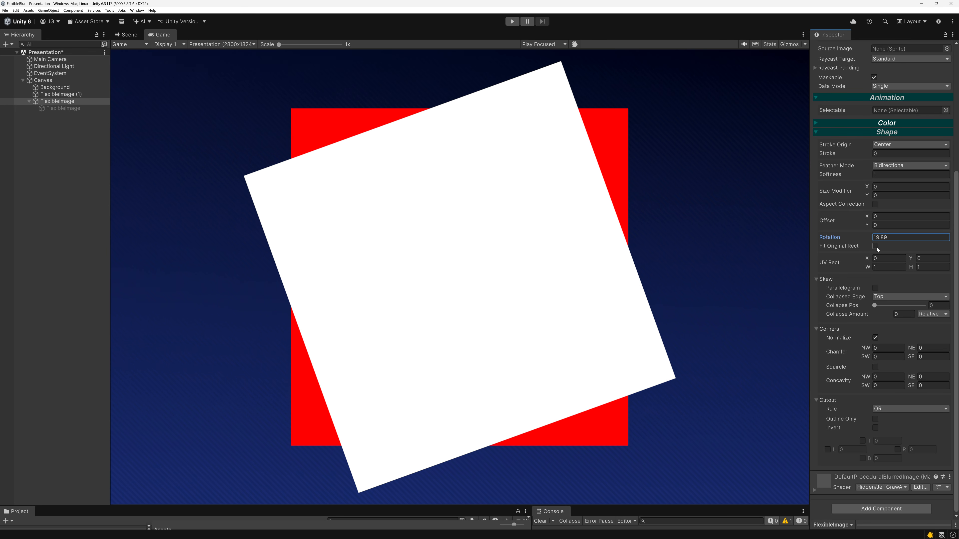
left_click(875, 246)
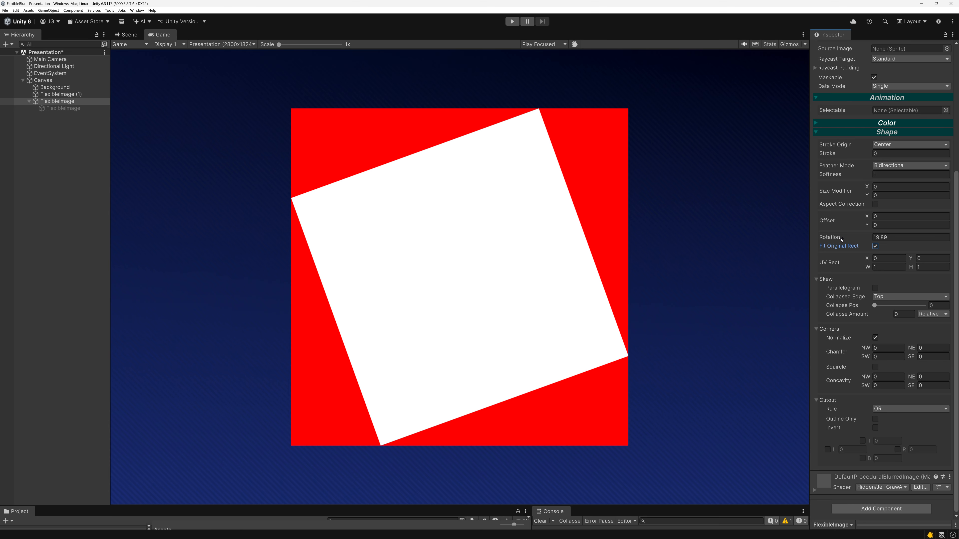
Try Rotation values of about 70.9 and exactly 45 while Fit Original Rect is enabled
left_click_drag(841, 239, 27, 304)
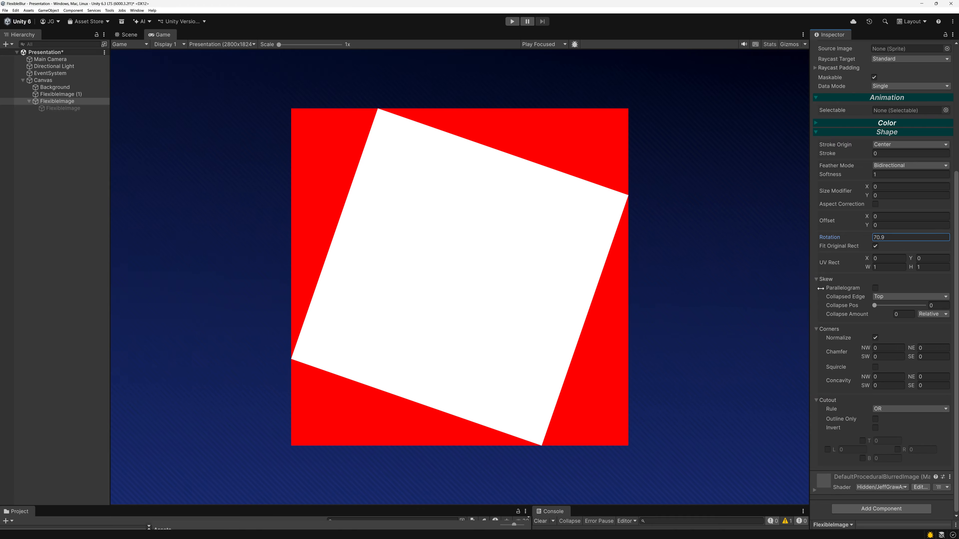
left_click(891, 240)
type("45")
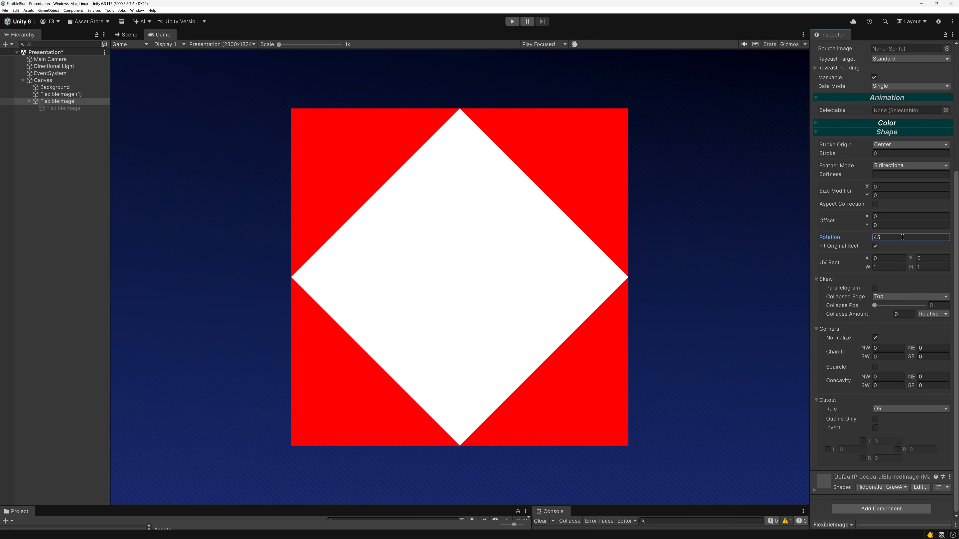
Set the image's Rotation to 0 and disable Fit Original Rect
key("ctrl+a")
type("0")
left_click(875, 246)
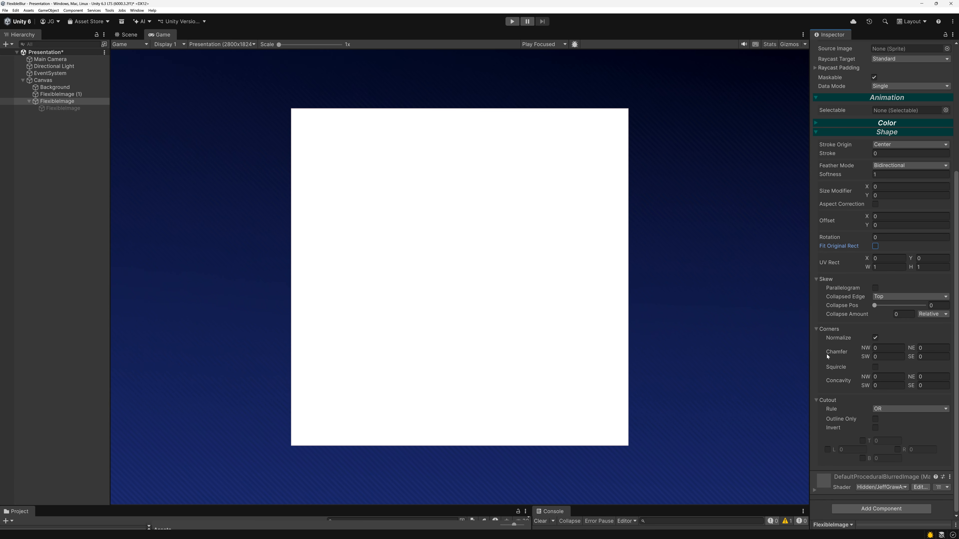
Shape the image into a ring with a Chamfer of about 926.75 on all corners and a Stroke of about 324.3
left_click_drag(834, 353, 685, 317)
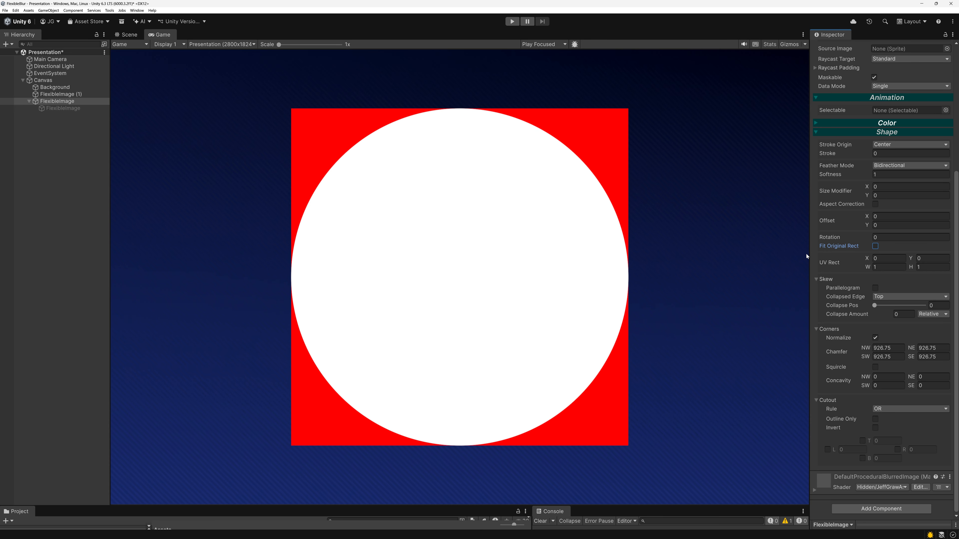
mouse_move(826, 156)
left_mouse_down()
mouse_move(626, 148)
mouse_move(933, 136)
left_mouse_up()
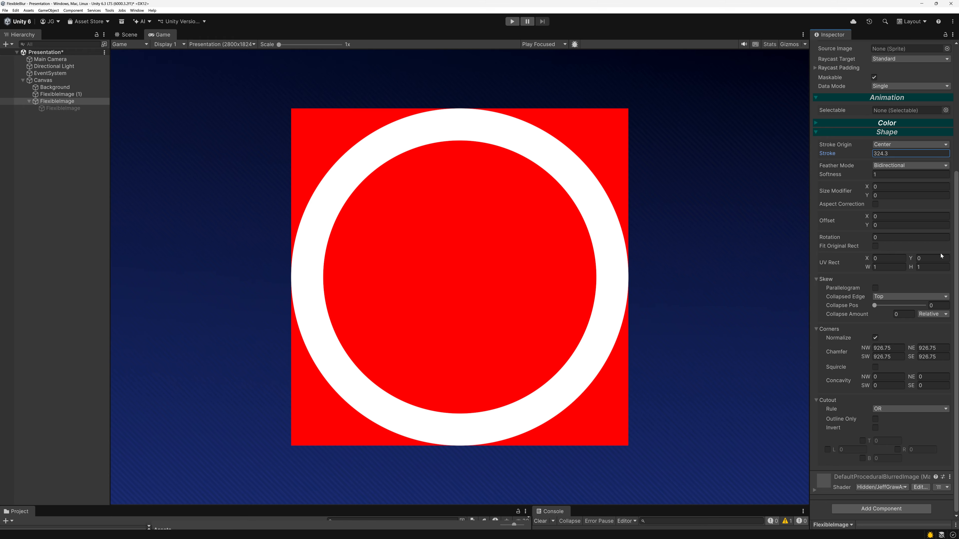
Set the UV Rect's Y to 0.5 to crop the ring to a half arc, and try an Offset Y change and undo it
left_click_drag(911, 260, 931, 260)
left_click(931, 258)
type("0.5")
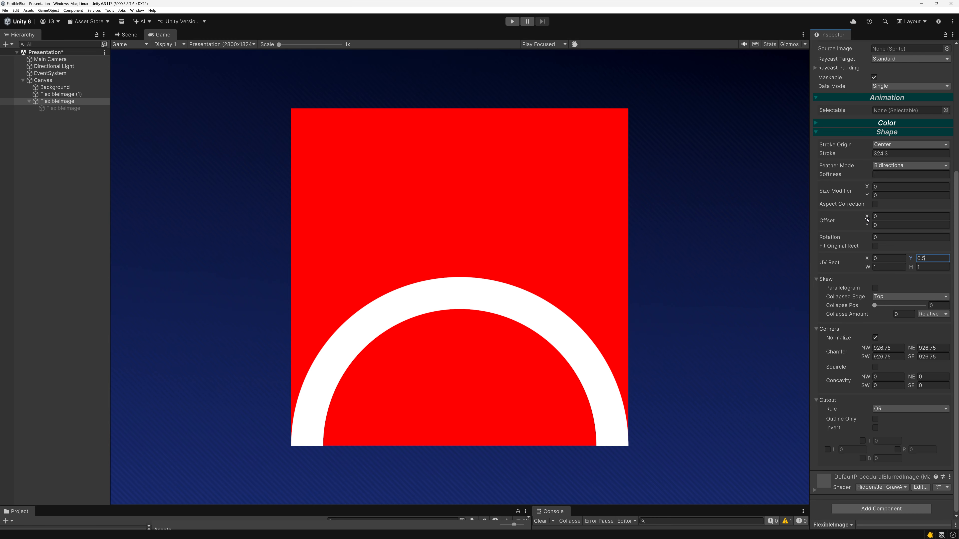
left_click_drag(866, 225, 155, 193)
key("ctrl+z")
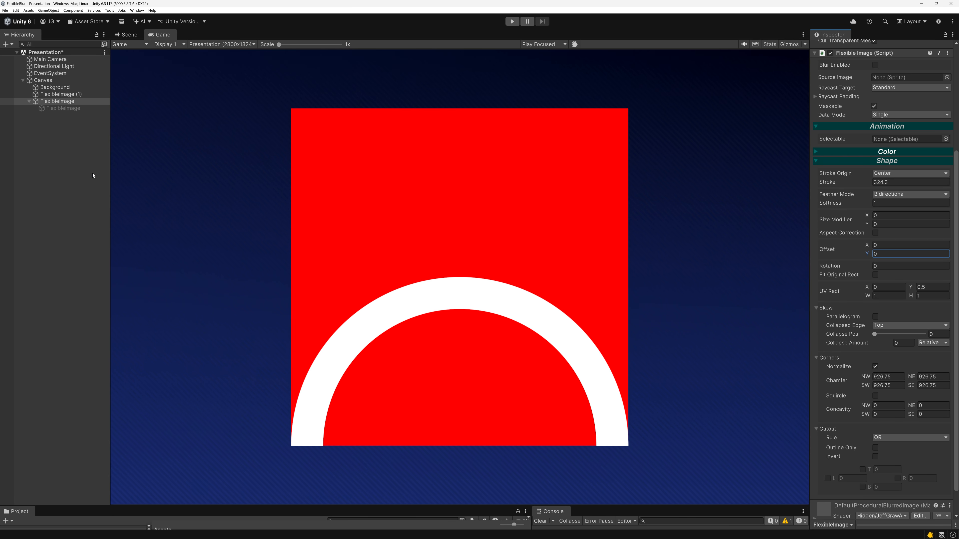
Try the Multiple Data Mode to show its quad settings, and return the Data Mode to Single
scroll(880, 258, "up", 4)
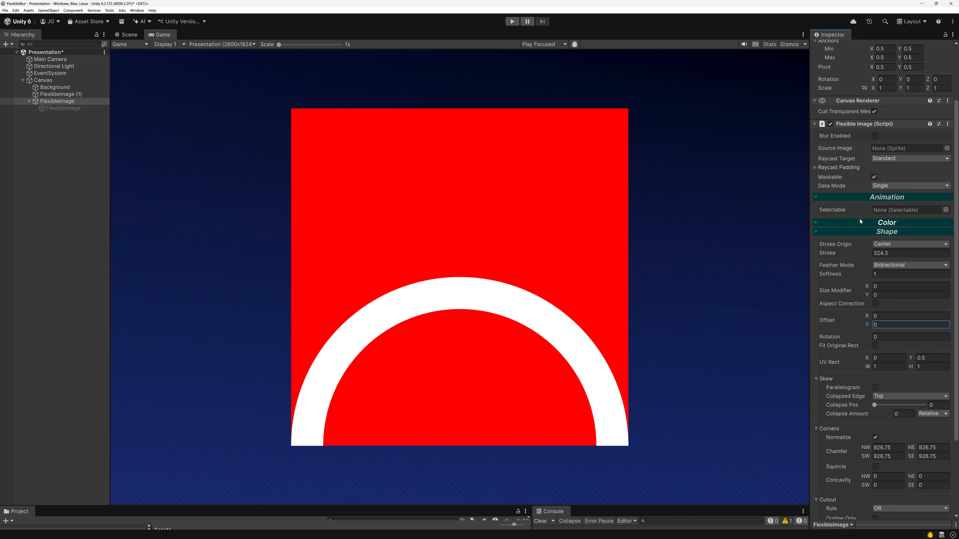
left_click(879, 186)
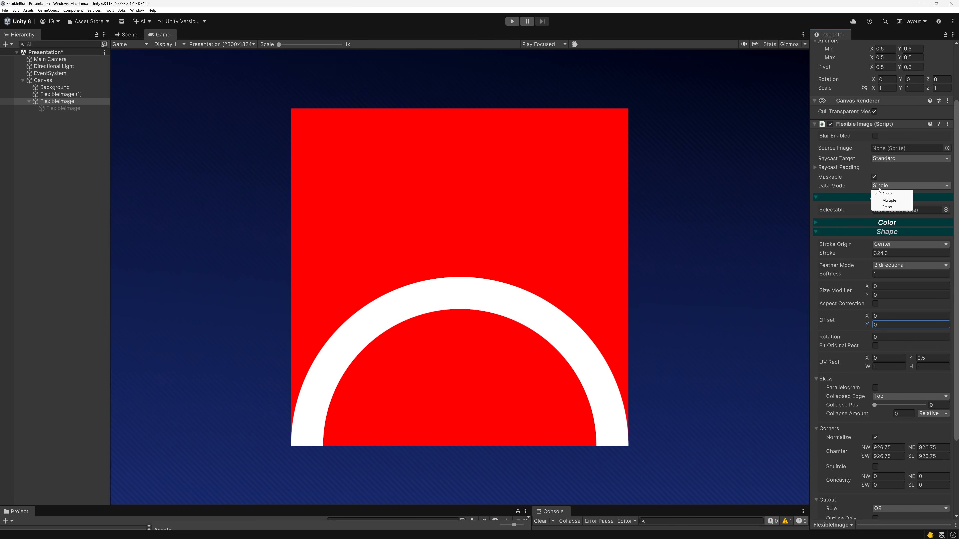
left_click(889, 200)
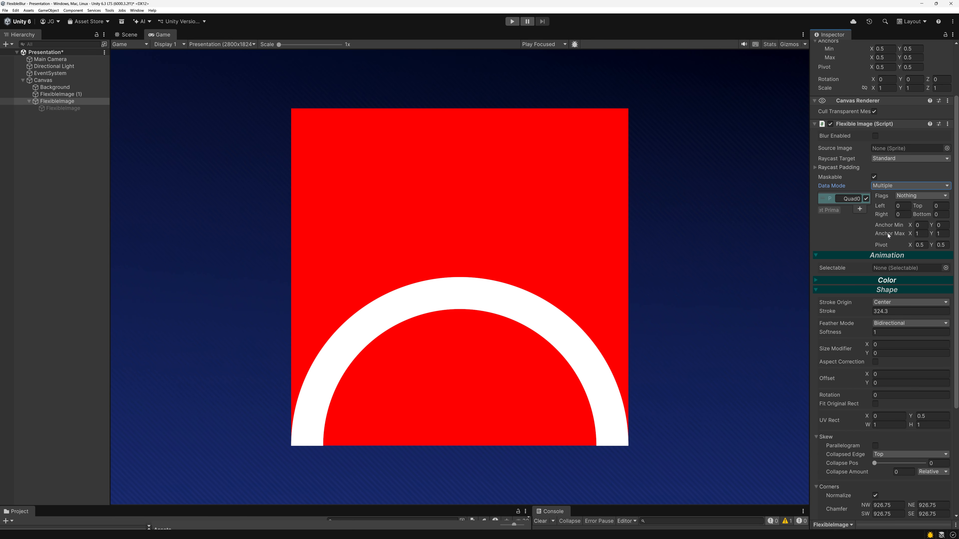
scroll(917, 239, "down", 1)
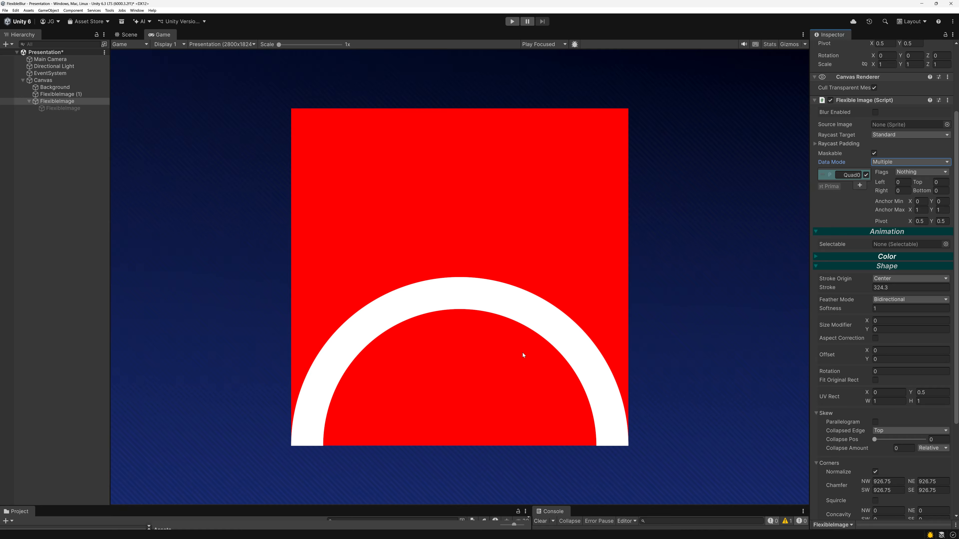
left_click(899, 163)
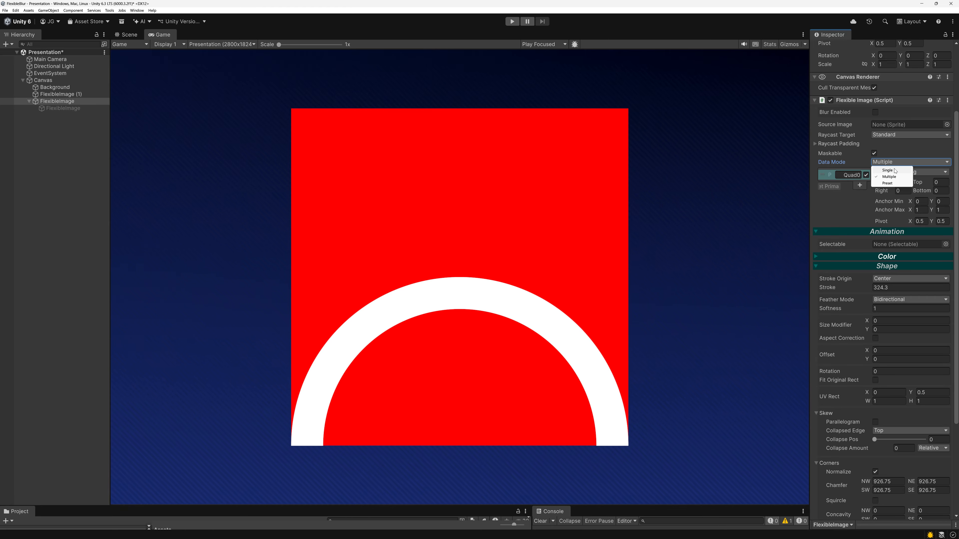
left_click(894, 171)
Set the UV Rect's Y to 0 to restore the full ring
scroll(906, 227, "down", 4)
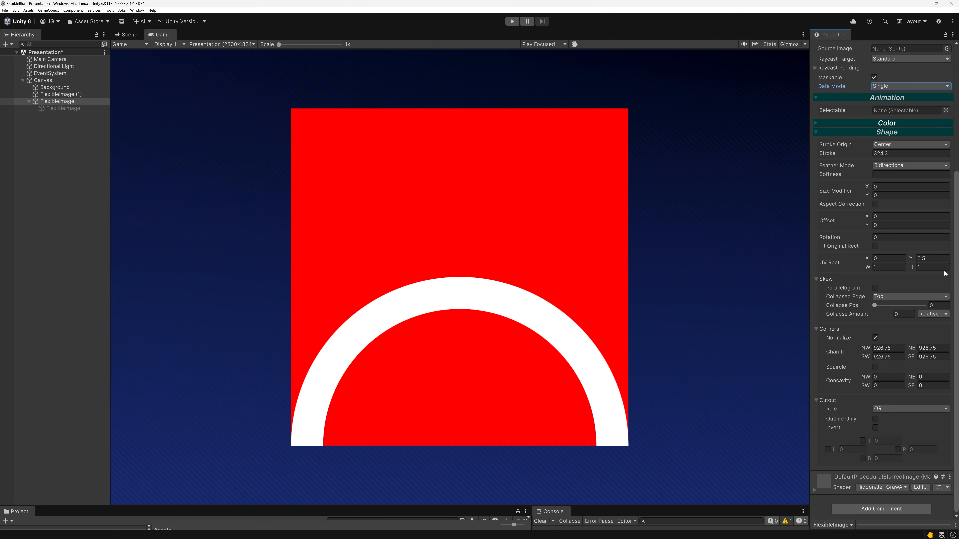
left_click(941, 258)
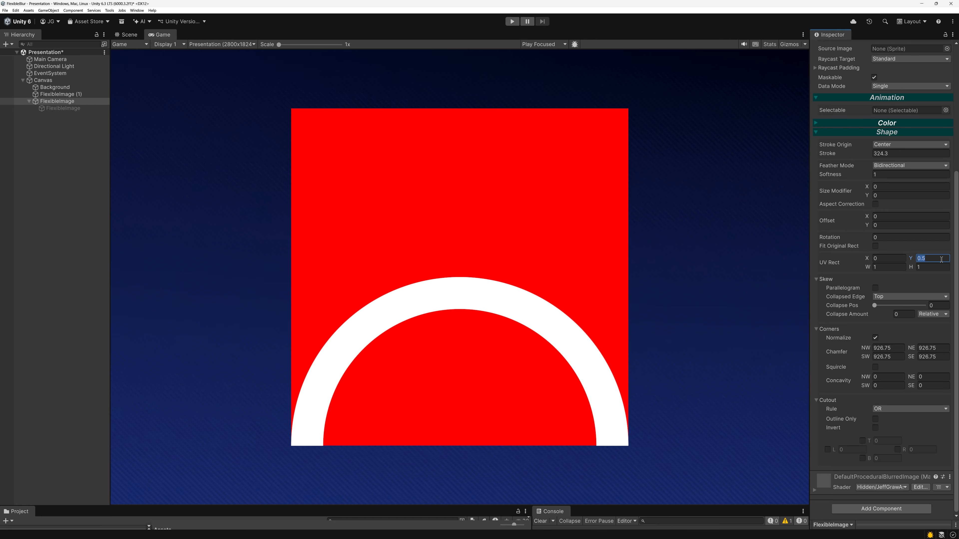
type("0")
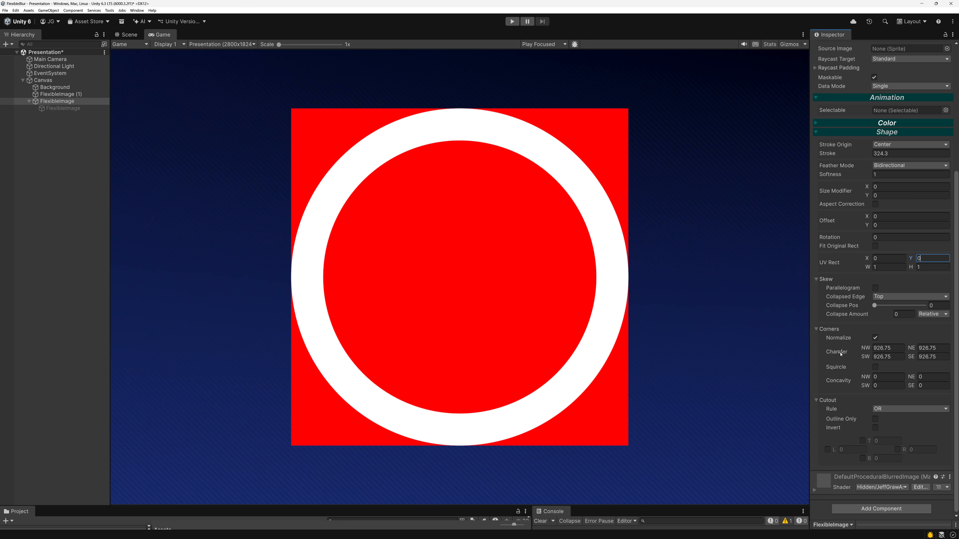
Reduce the Chamfer of all four corners to 0, and set the Stroke to 0
left_click_drag(852, 356, 385, 389)
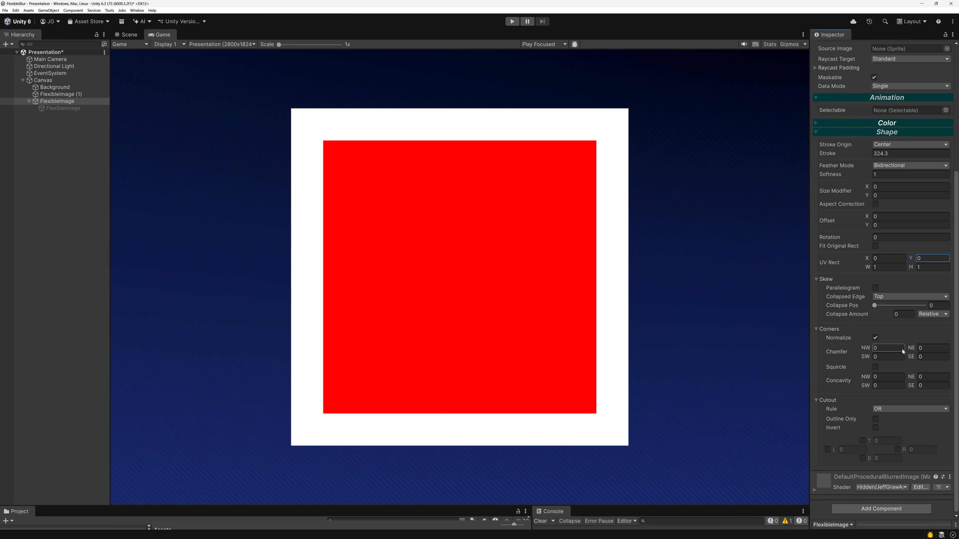
scroll(889, 349, "up", 2)
left_click(895, 177)
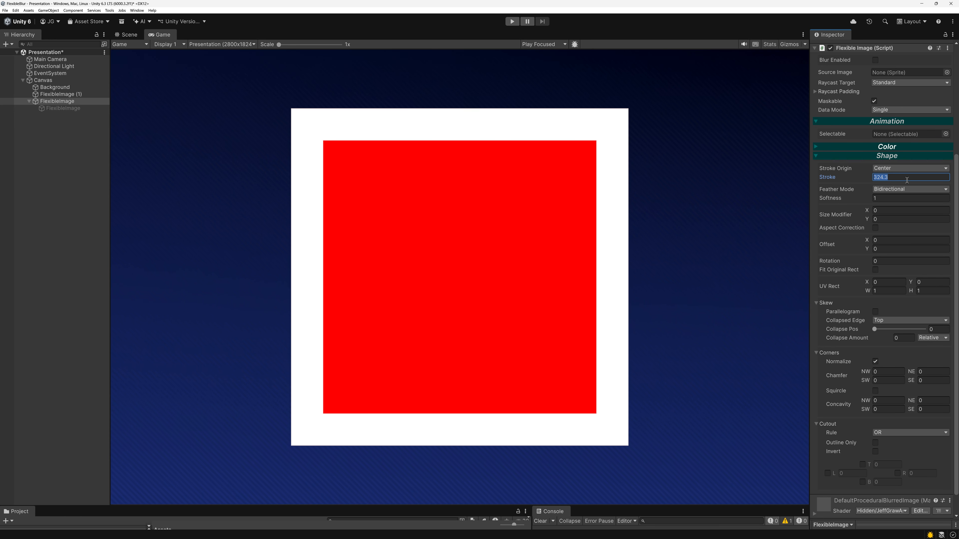
type("0")
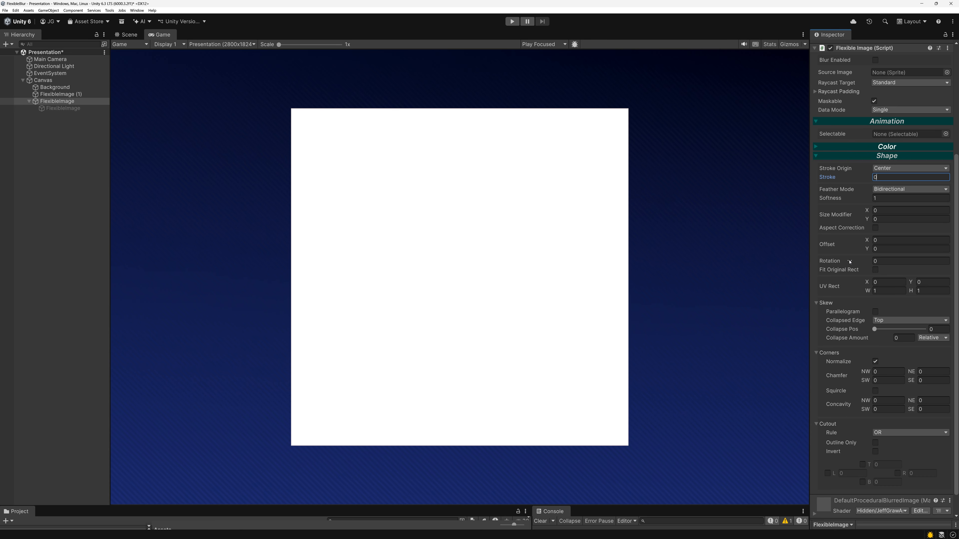
Disable the Flexible Image component on FlexibleImage (1)
left_click(68, 94)
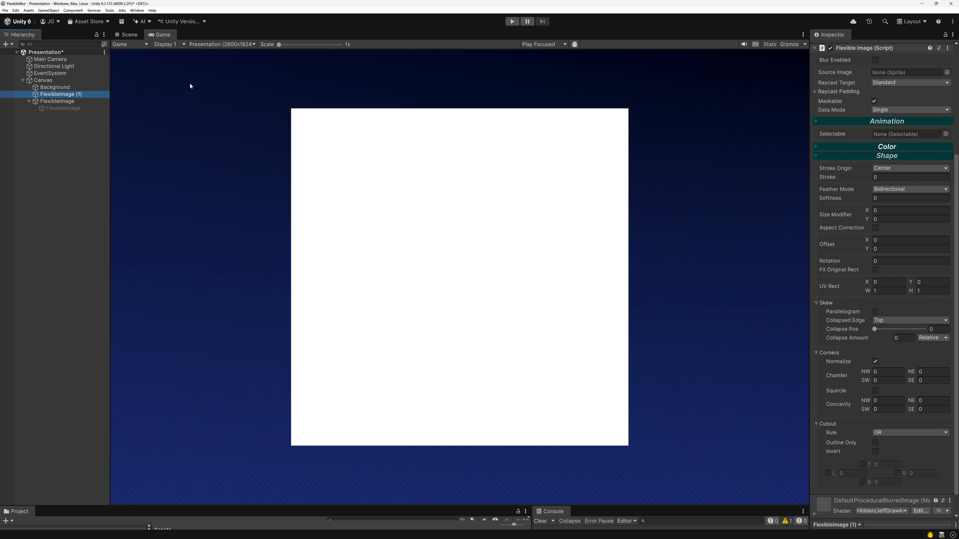
left_click(830, 48)
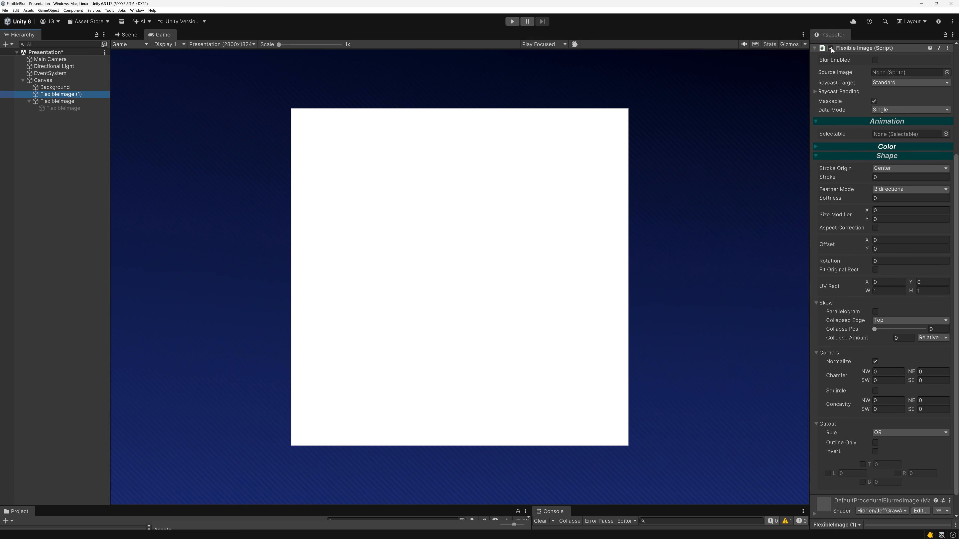
Select the parent FlexibleImage object, try the Absolute mode for its Skew Collapse Amount, and return the mode to Relative
left_click(76, 102)
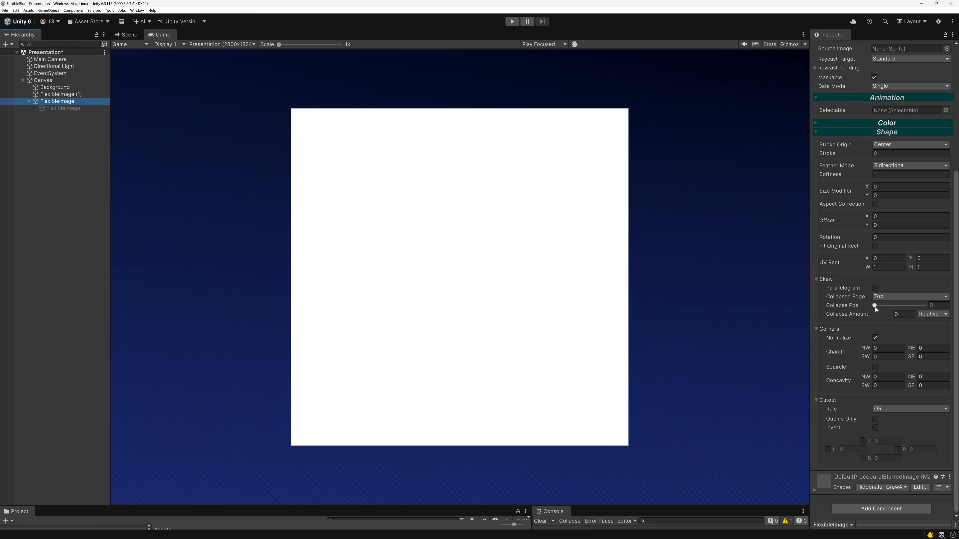
left_click(879, 297)
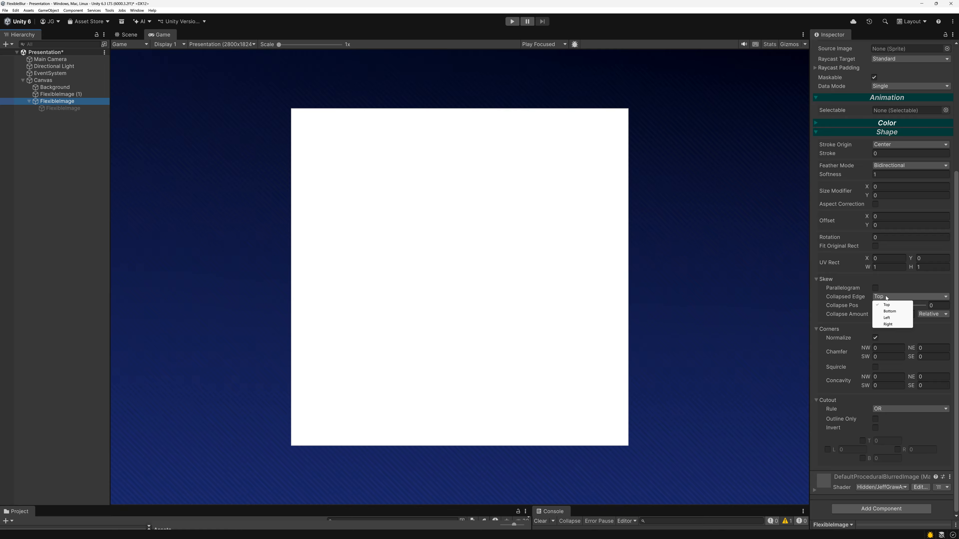
left_click(844, 306)
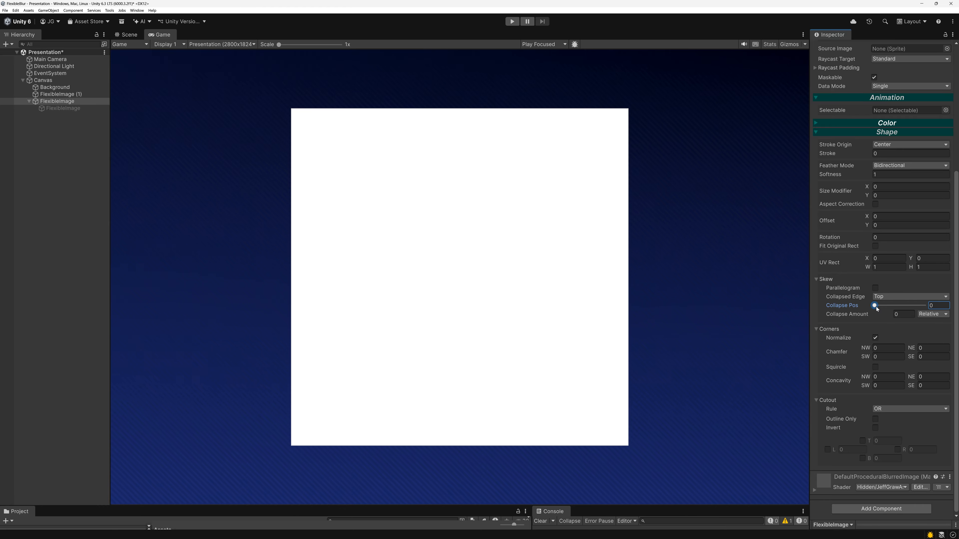
left_click(933, 313)
left_click(933, 328)
left_click(933, 314)
left_click(932, 321)
Widen the Inspector slightly and skew the top edge with Collapse Amount 0.55 and Collapse Pos 0.524
left_click_drag(809, 306, 805, 304)
left_click_drag(870, 314, 896, 316)
left_click_drag(110, 299, 107, 300)
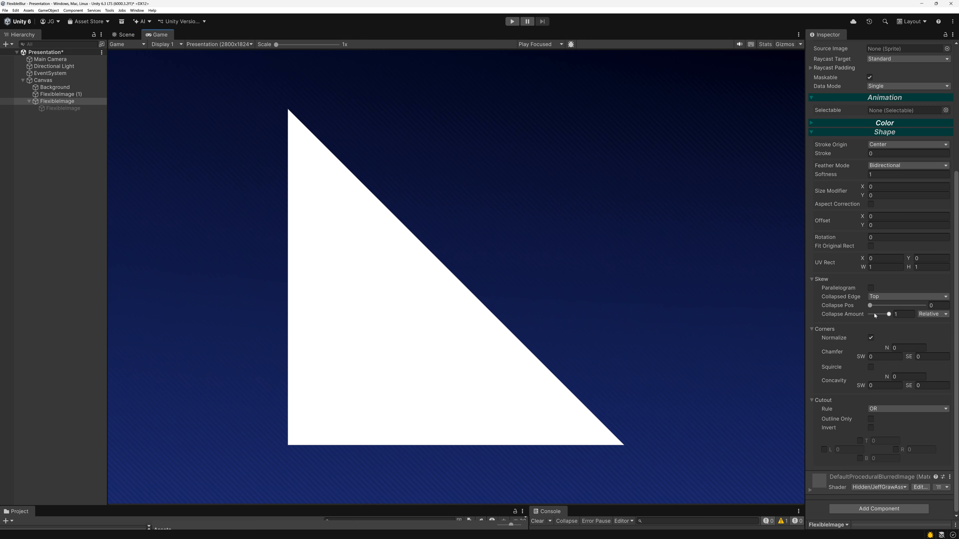
mouse_move(884, 315)
left_mouse_down()
mouse_move(872, 308)
mouse_move(920, 307)
mouse_move(899, 307)
left_mouse_up()
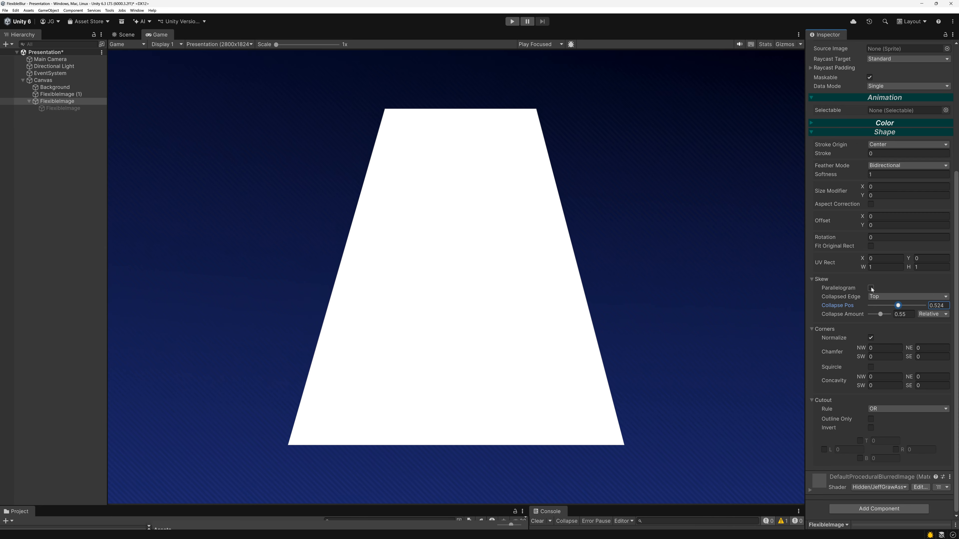
Try the Parallelogram option with Collapse Amount 0.21 and Collapse Pos 0.63, and switch Parallelogram off again
left_click(870, 288)
mouse_move(899, 306)
left_mouse_down()
mouse_move(868, 307)
mouse_move(923, 310)
mouse_move(868, 307)
mouse_move(884, 316)
mouse_move(875, 316)
mouse_move(905, 311)
left_mouse_up()
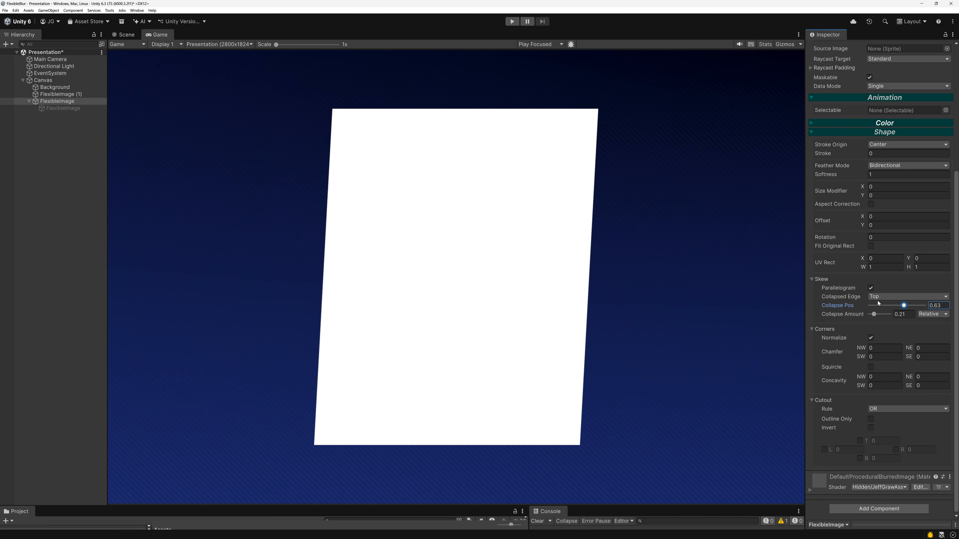
left_click(871, 288)
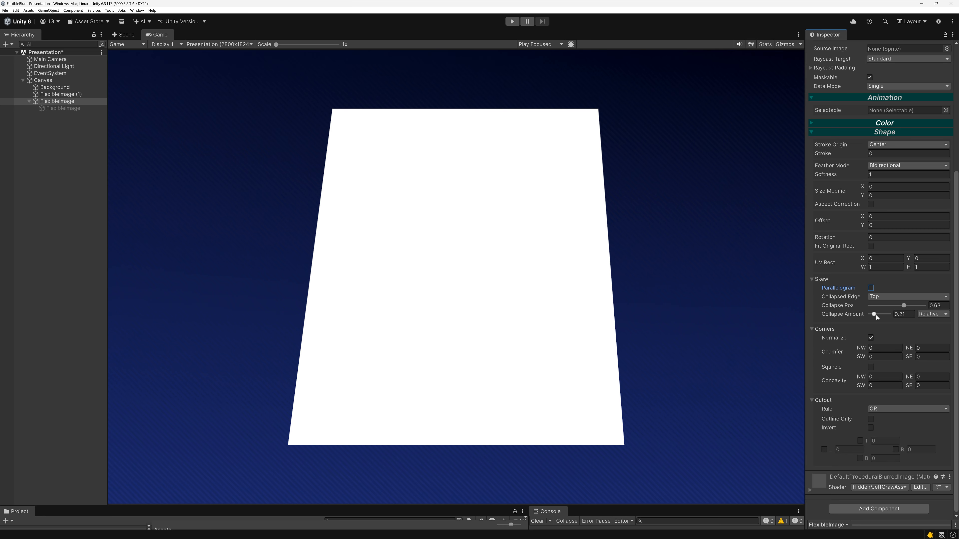
Raise the Collapse Amount to 1 to form a triangle, and try rounding its corners with Chamfer before returning them to 0
left_click_drag(874, 315, 882, 316)
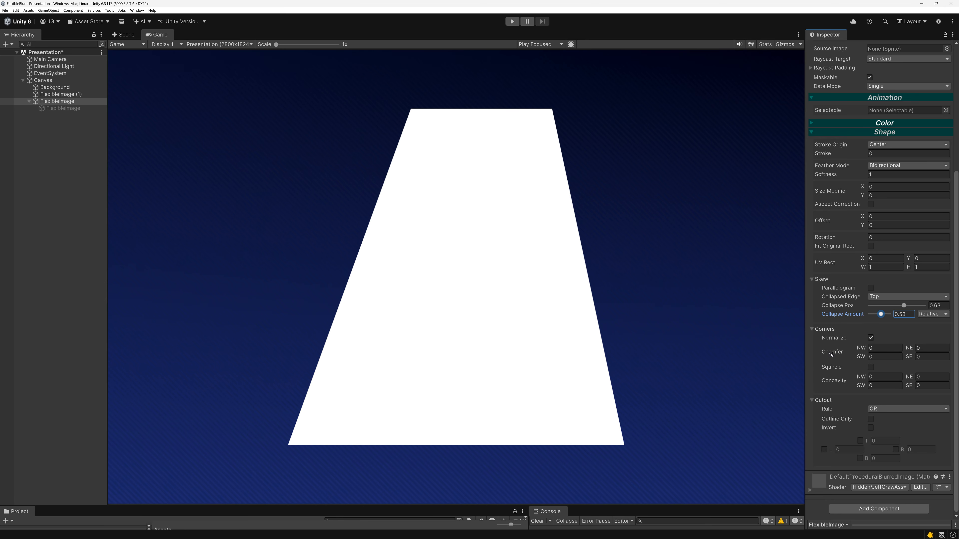
left_click_drag(831, 355, 788, 348)
left_click_drag(882, 317, 893, 318)
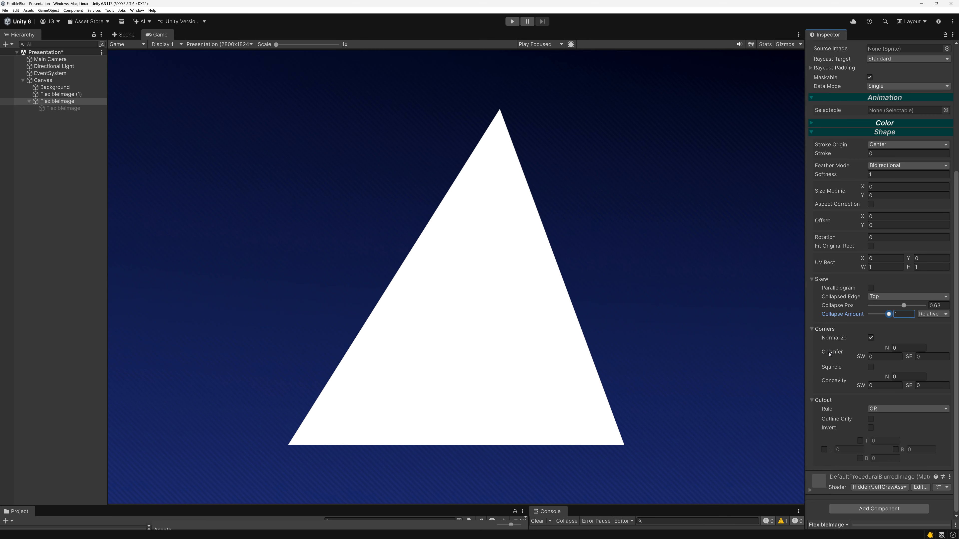
left_click_drag(830, 354, 905, 355)
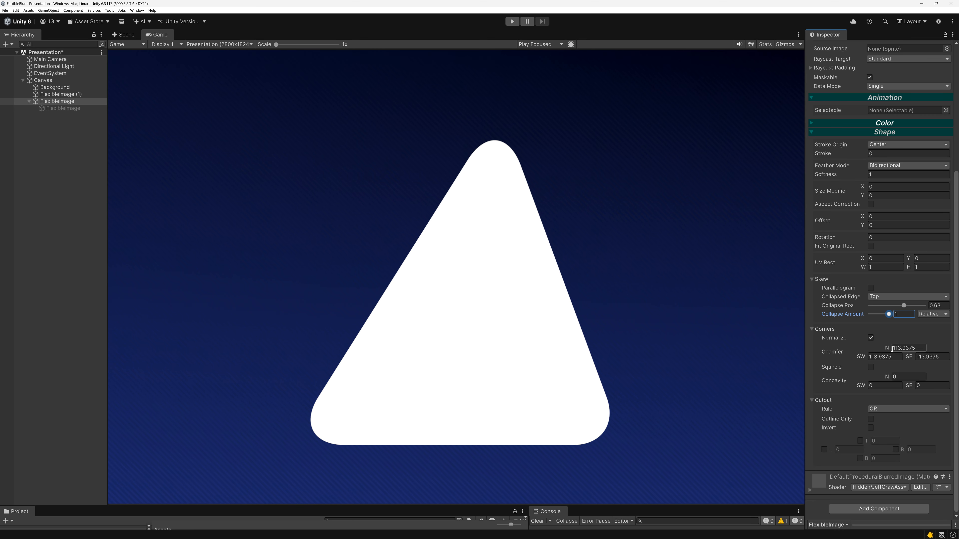
left_click_drag(827, 354, 676, 354)
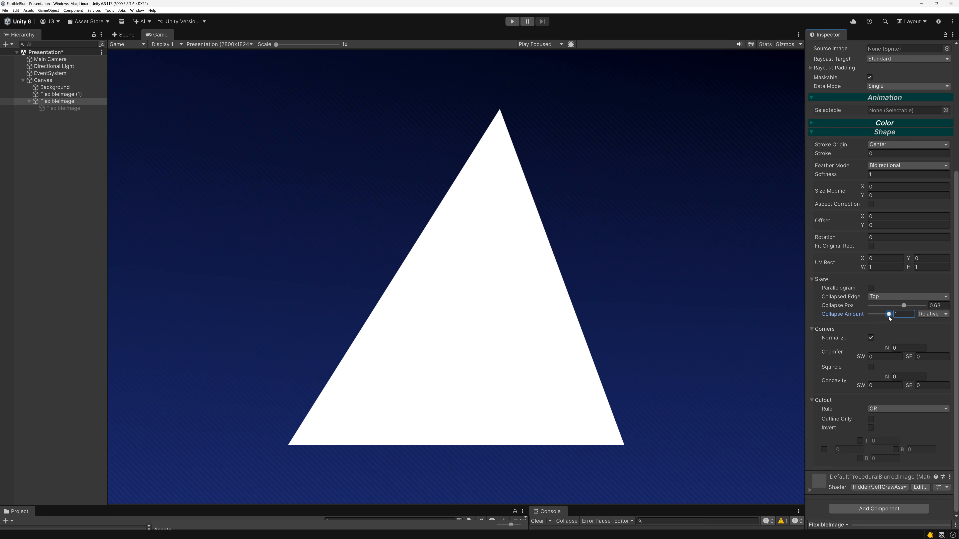
Lower the Collapse Amount to 0.72 and set the Collapse Pos to 1
left_click_drag(888, 317, 899, 306)
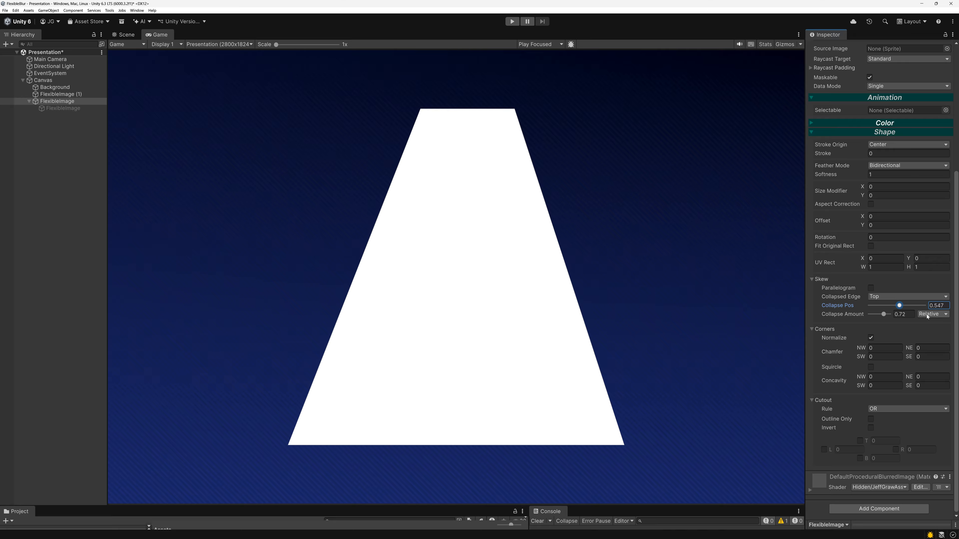
left_click(925, 317)
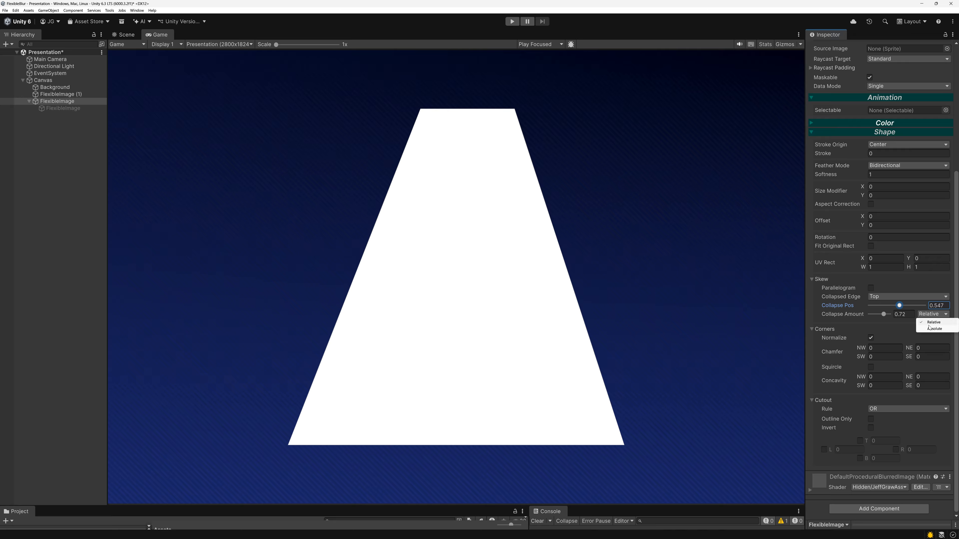
left_click(897, 324)
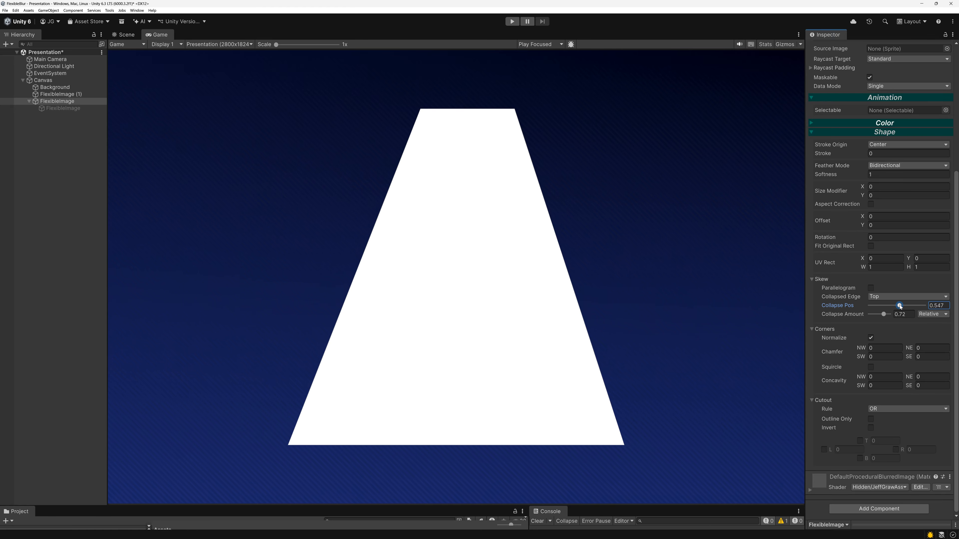
left_click_drag(899, 305, 896, 305)
left_click(940, 305)
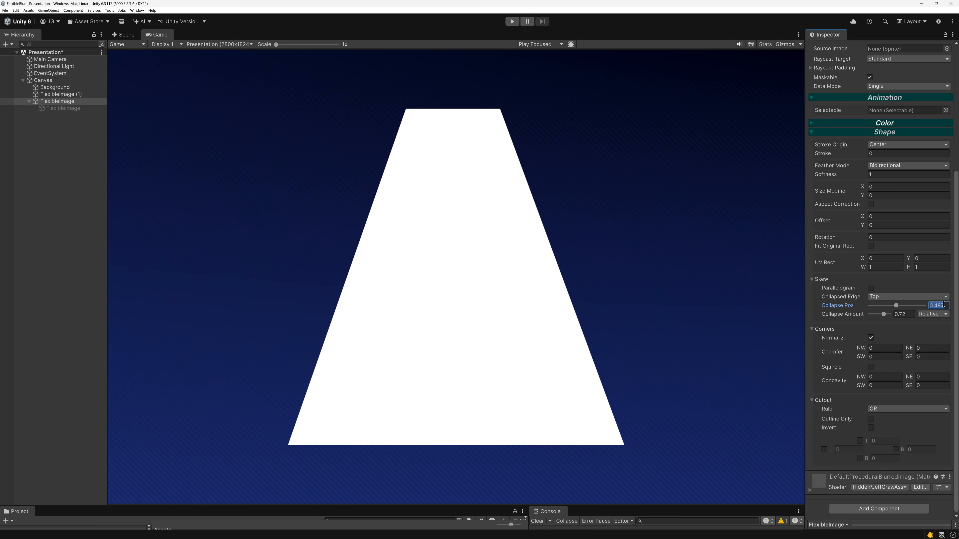
type("1")
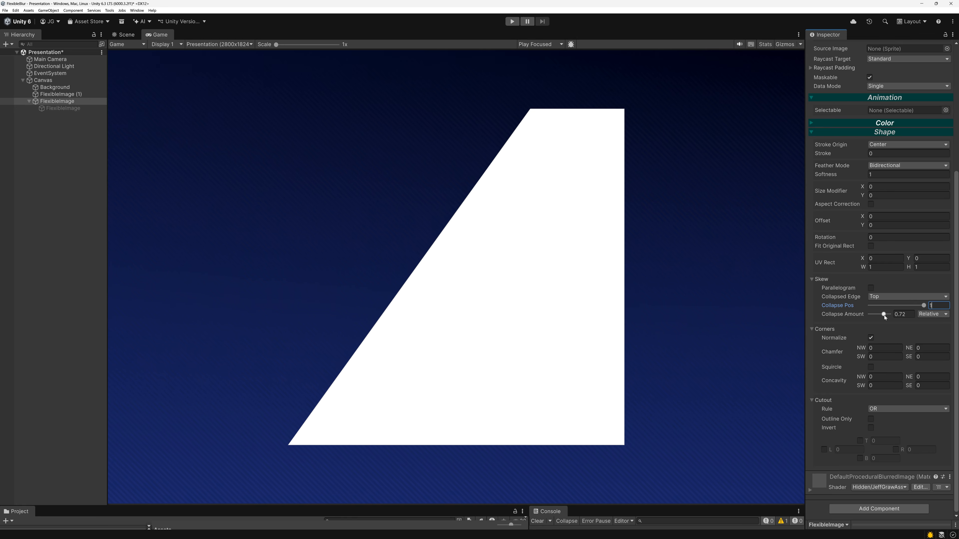
Set the Collapse Amount to 0.5, and try varying the Size Modifier's X before returning it to 0
mouse_move(885, 316)
left_mouse_down()
mouse_move(857, 316)
mouse_move(877, 316)
left_mouse_up()
left_click(909, 314)
type(".56")
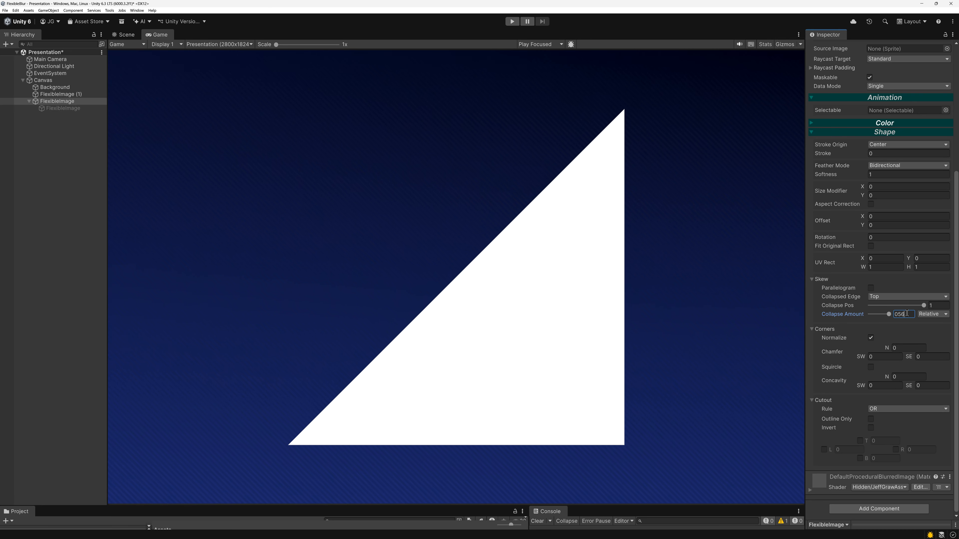
left_click_drag(907, 313, 861, 312)
type("0.5")
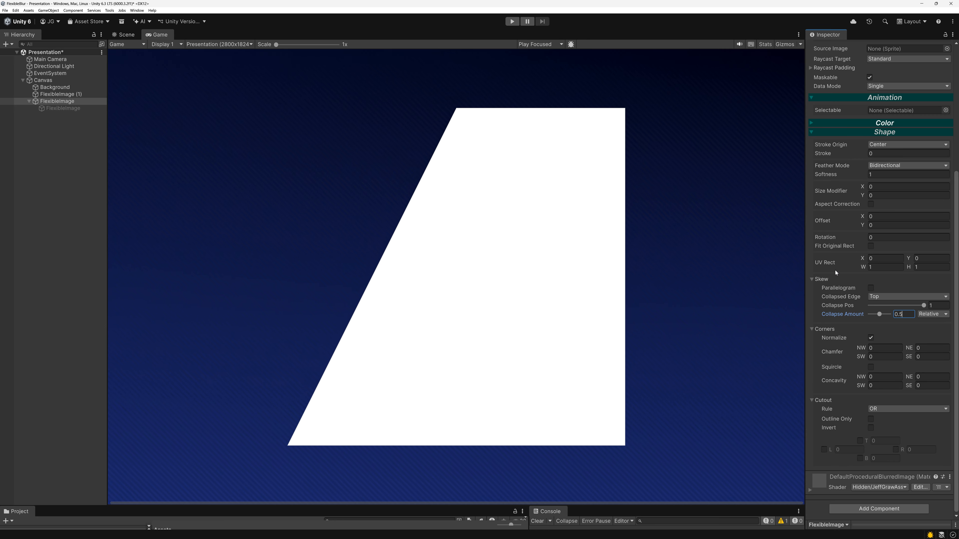
scroll(836, 271, "up", 5)
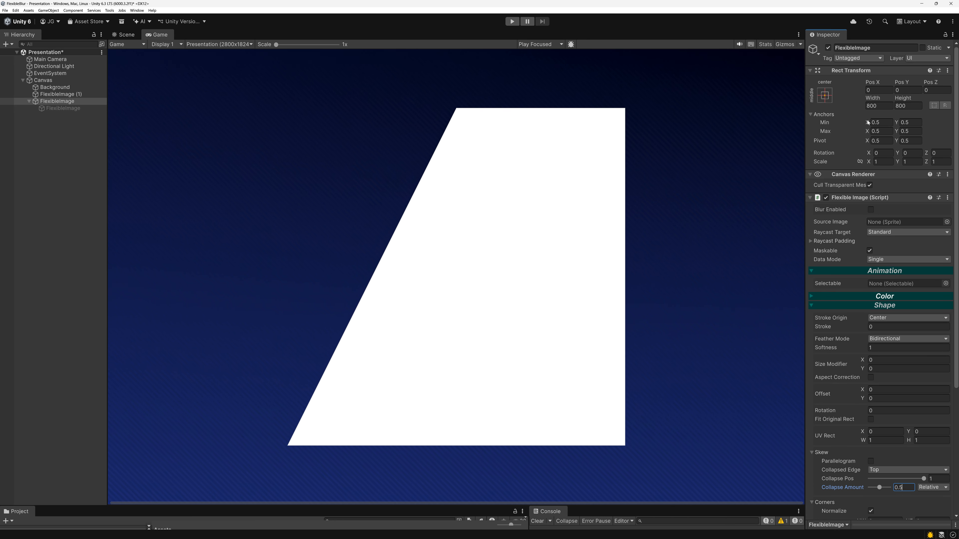
left_click_drag(848, 366, 243, 388)
Switch the Collapse Amount to Absolute mode and set it to 400
scroll(857, 372, "down", 6)
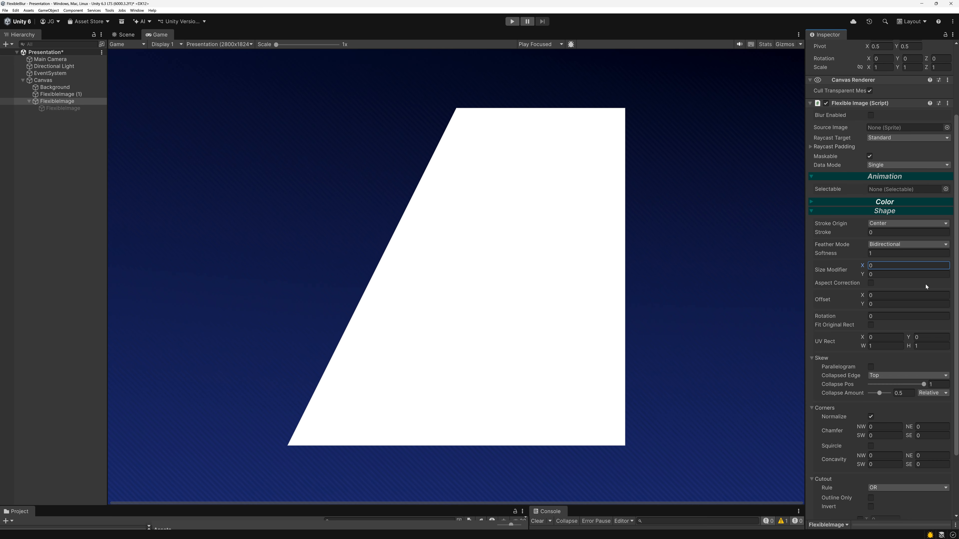
left_click(928, 346)
left_click(930, 361)
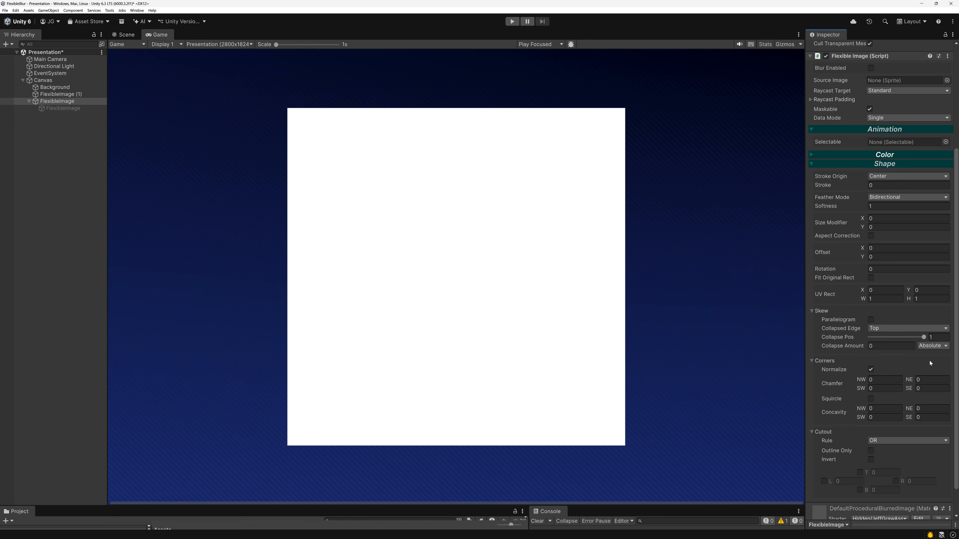
left_click_drag(841, 347, 910, 344)
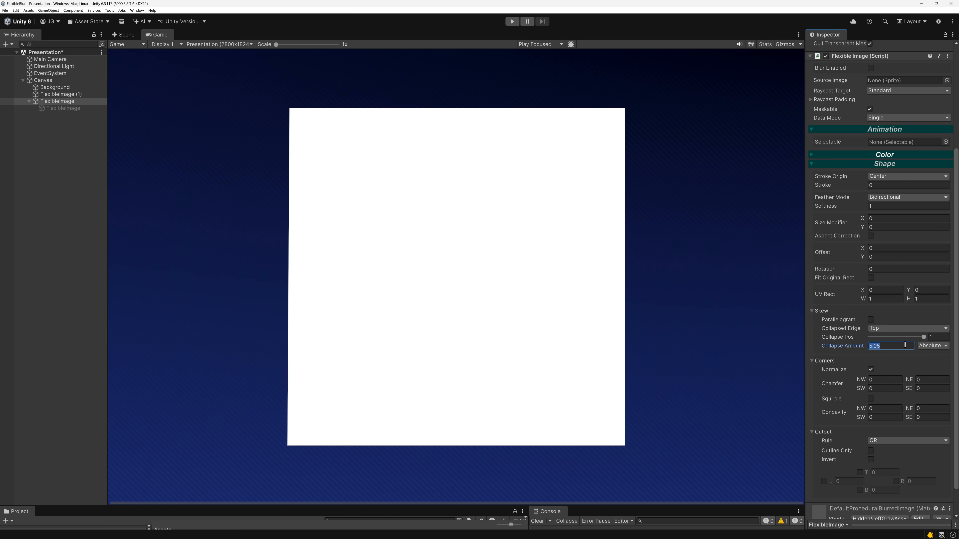
scroll(909, 339, "up", 5)
scroll(909, 338, "down", 3)
type("400")
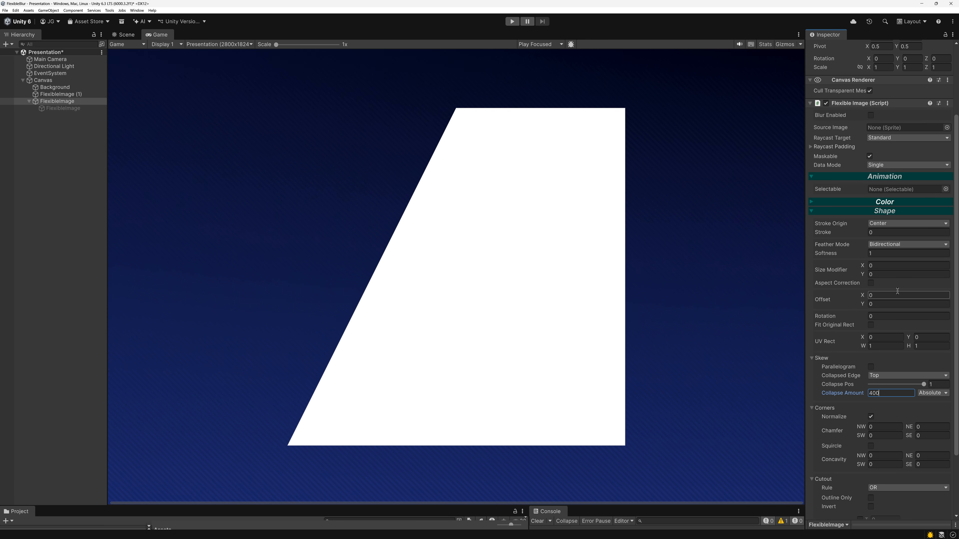
Try widening the absolutely skewed shape with Size Modifier X values up to about 284, and reset X to 0
scroll(887, 358, "up", 4)
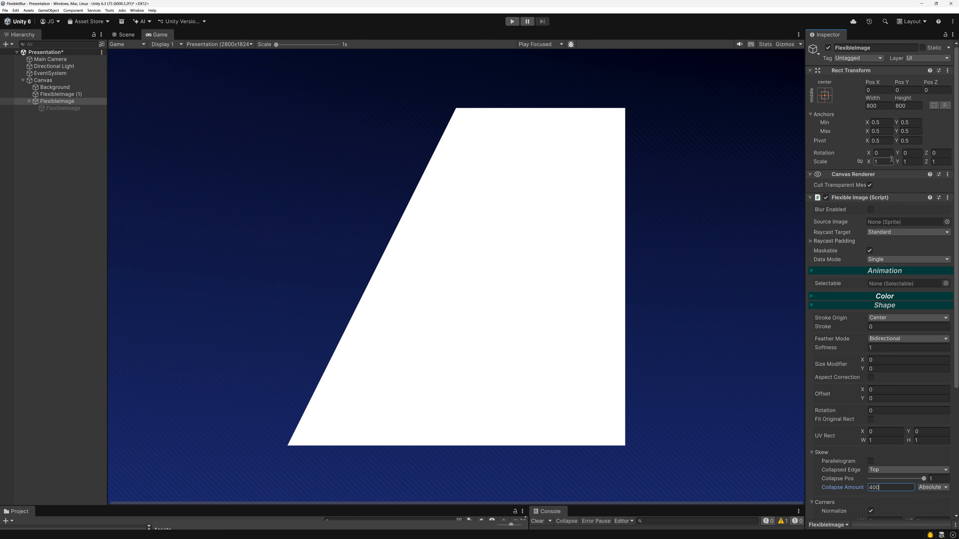
scroll(924, 332, "down", 6)
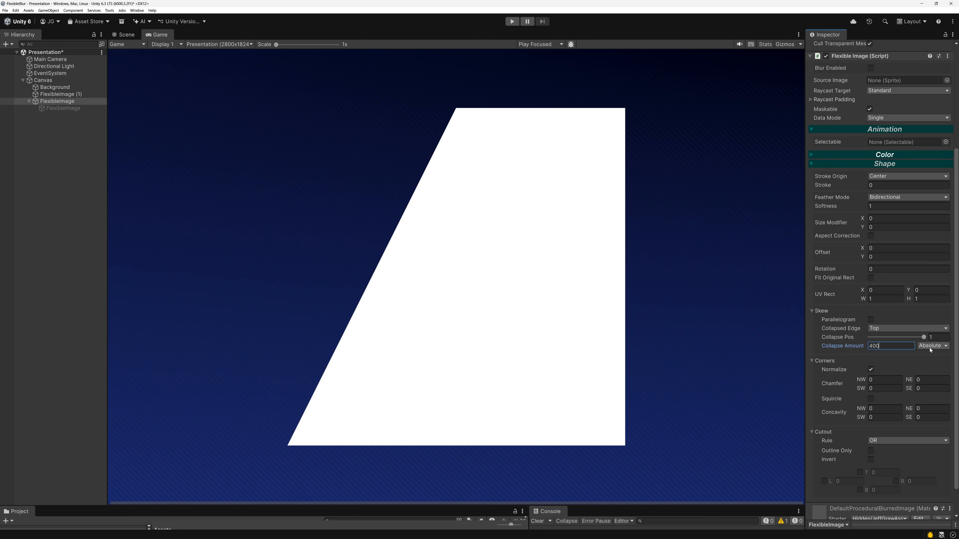
scroll(930, 348, "up", 5)
scroll(904, 360, "down", 3)
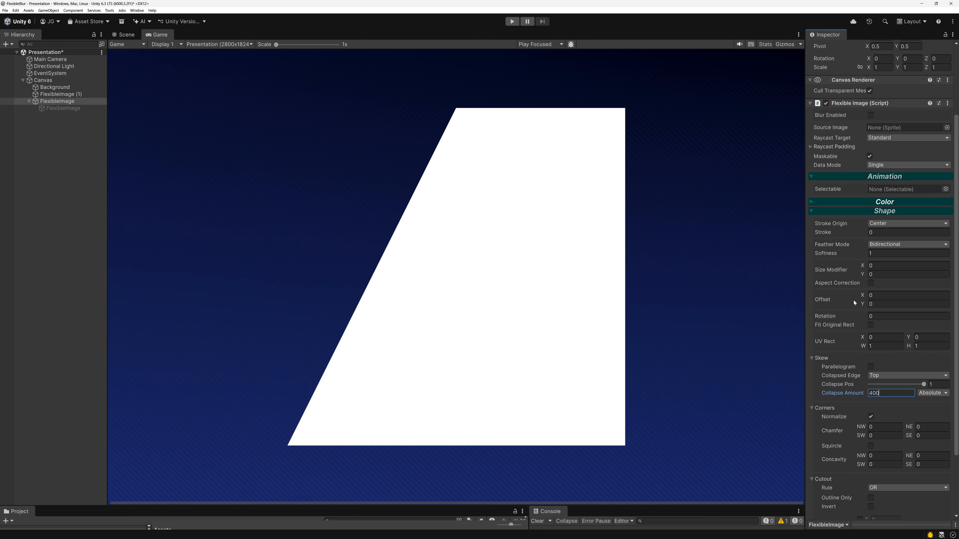
scroll(859, 268, "up", 4)
left_click_drag(870, 99, 950, 403)
key("ctrl+z")
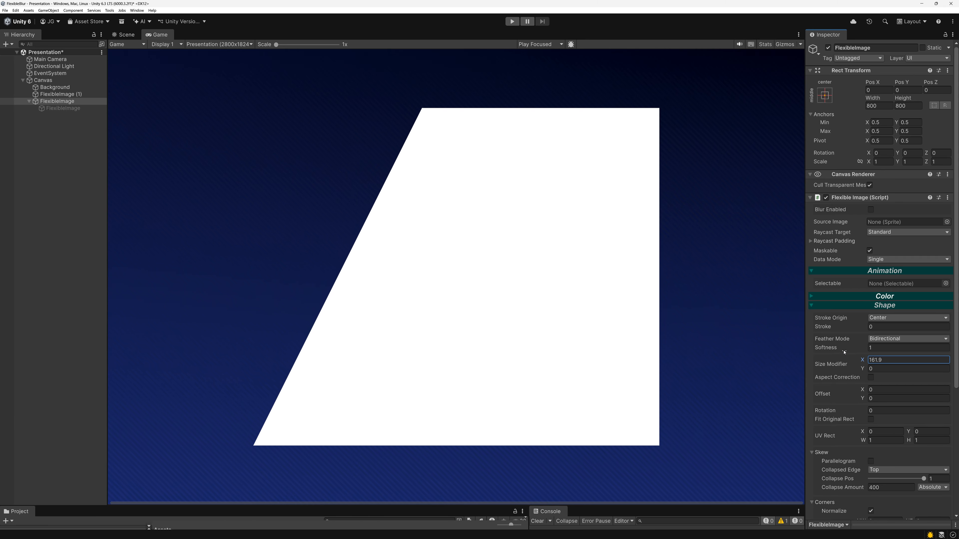
left_click_drag(865, 358, 352, 232)
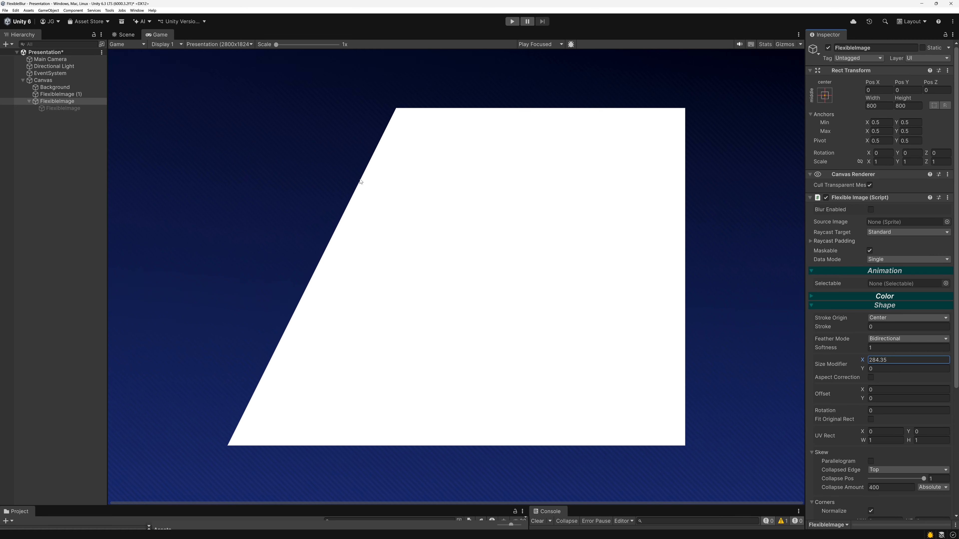
double_click(900, 361)
type("0")
key("Return")
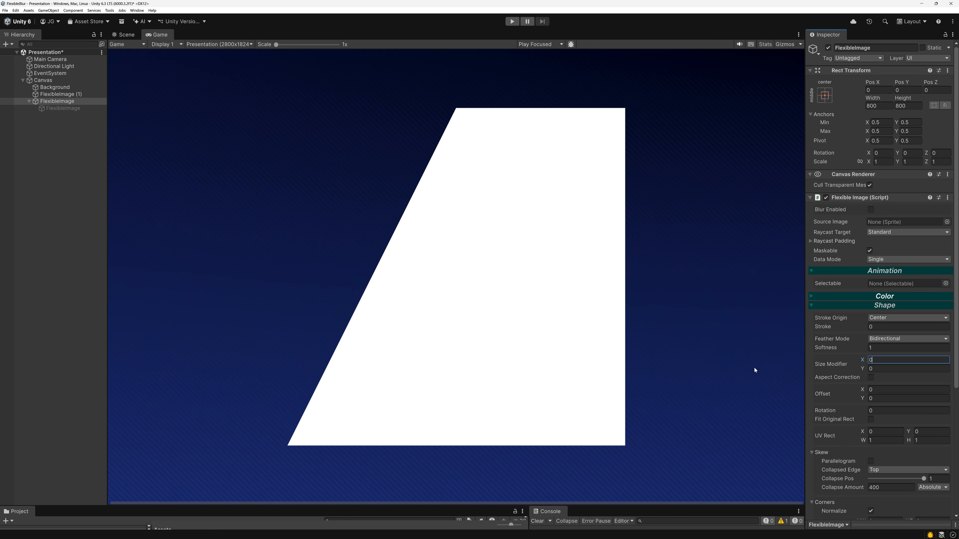
Move the Collapse Pos to 0.286 and set the Collapse Amount to 0 to remove the skew
scroll(841, 433, "down", 5)
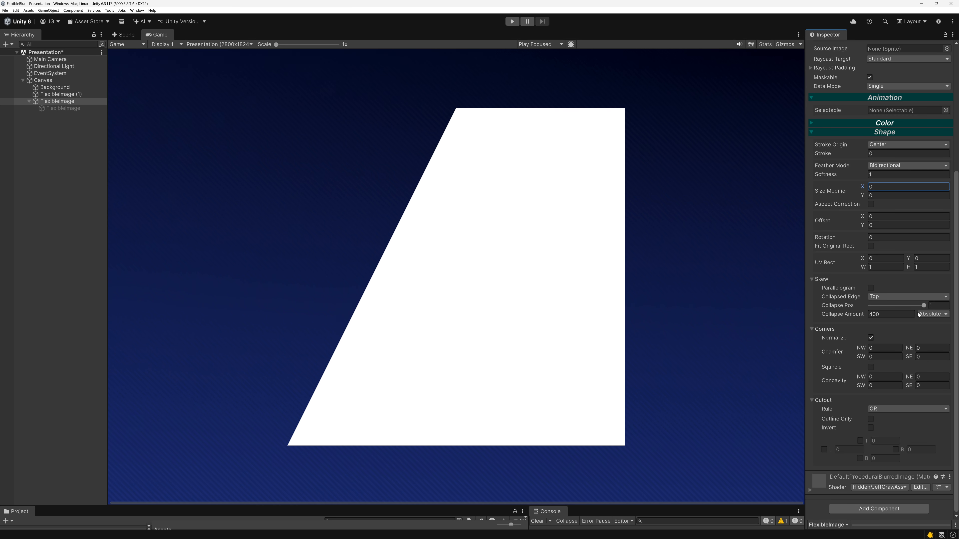
left_click_drag(924, 307, 884, 307)
key("Tab")
type("0")
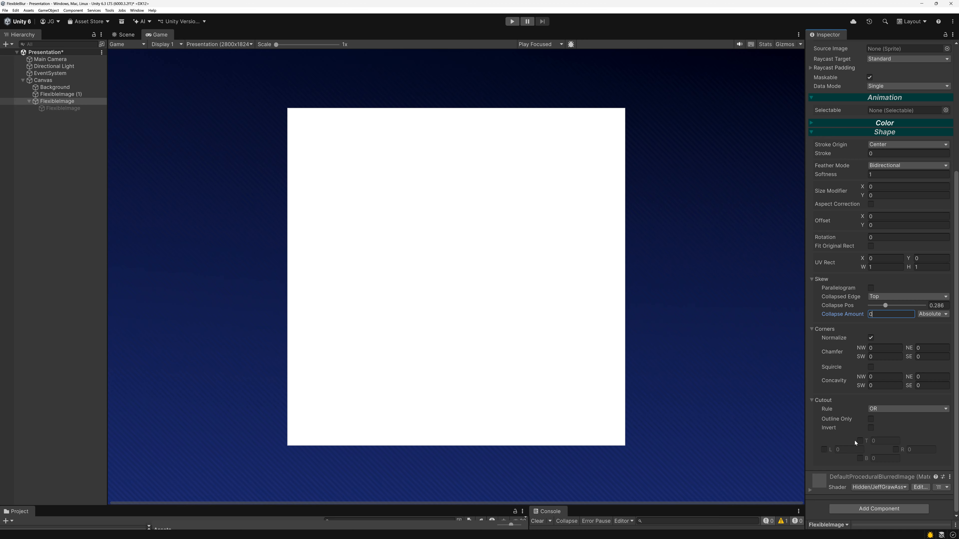
Enable the left and right cutouts and set each of them to 10
left_click(824, 450)
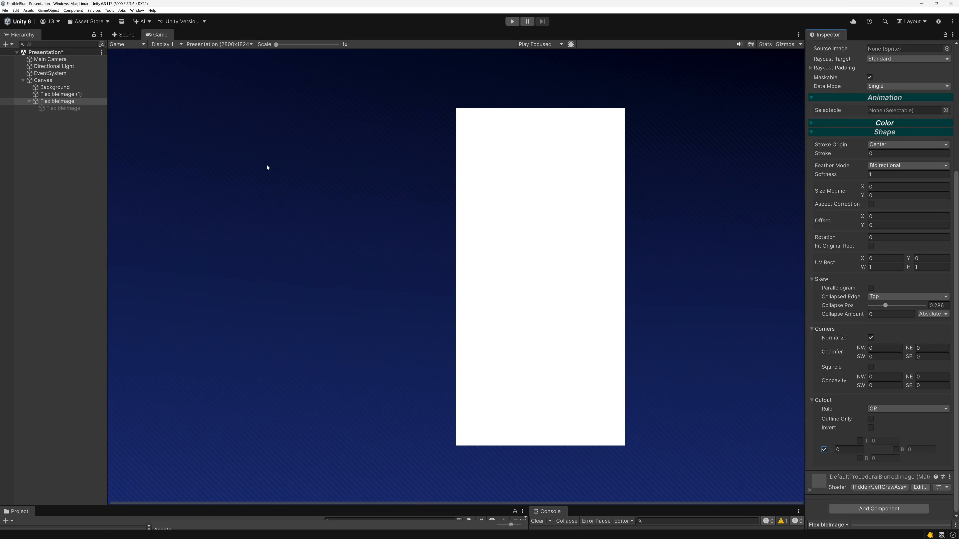
left_click(857, 449)
type("10")
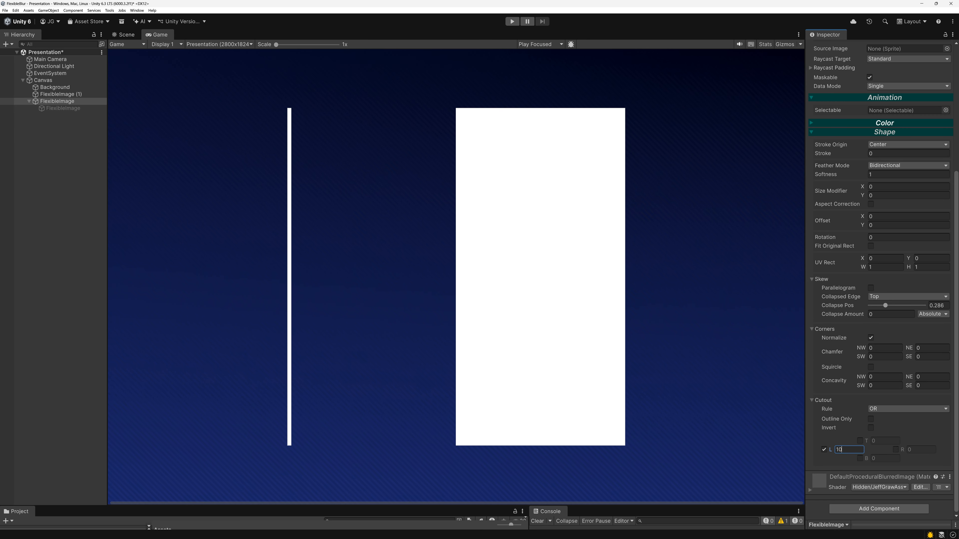
left_click(896, 450)
left_click(918, 450)
type("10")
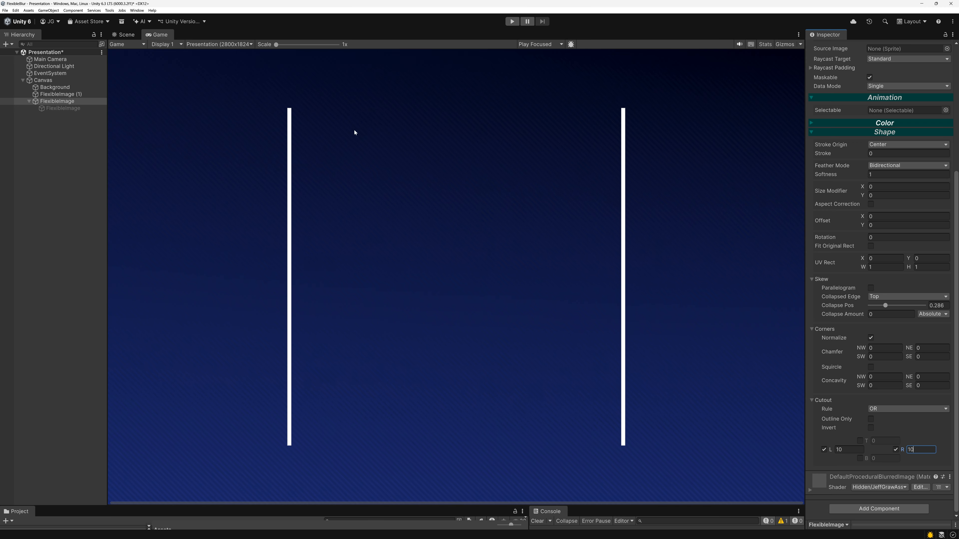
Disable the right cutout, then enable the top cutout and set it to 10
left_click(895, 450)
left_click(860, 440)
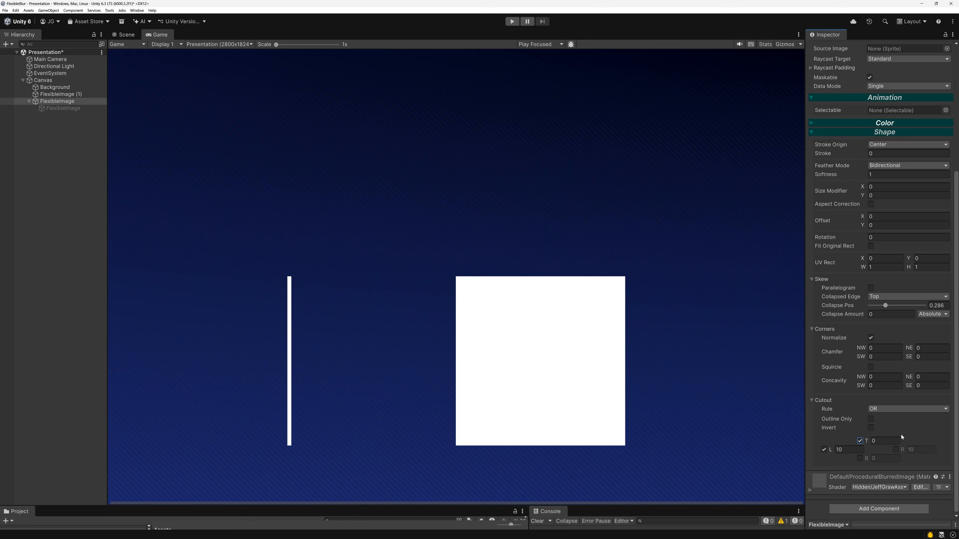
left_click(895, 440)
type("10")
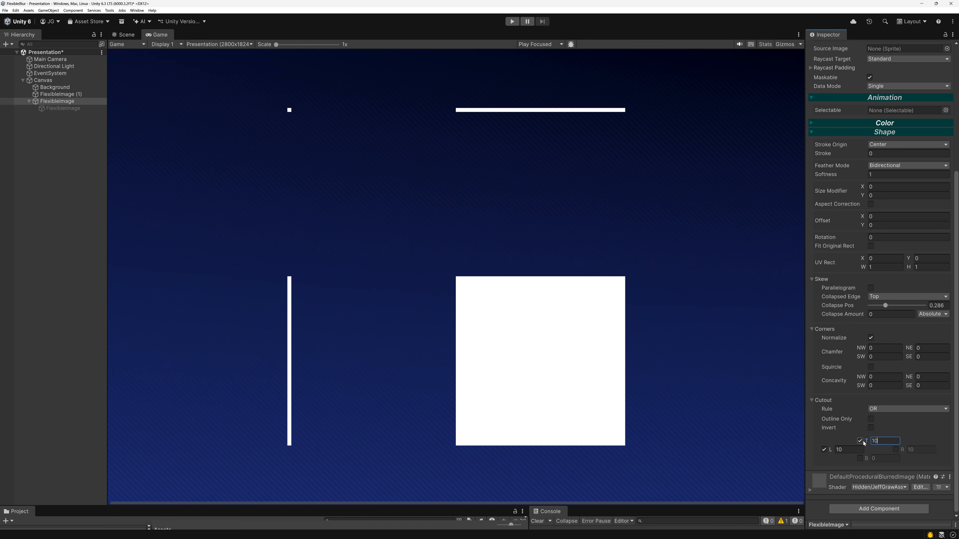
Compare the AND and OR cutout rules on the shape, leaving the rule set to AND
left_click(882, 409)
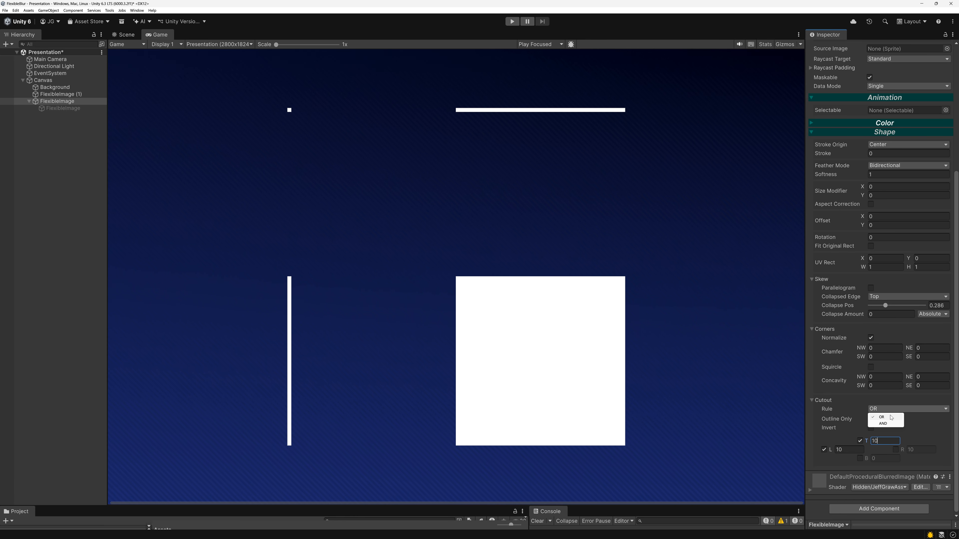
left_click(883, 423)
left_click(883, 411)
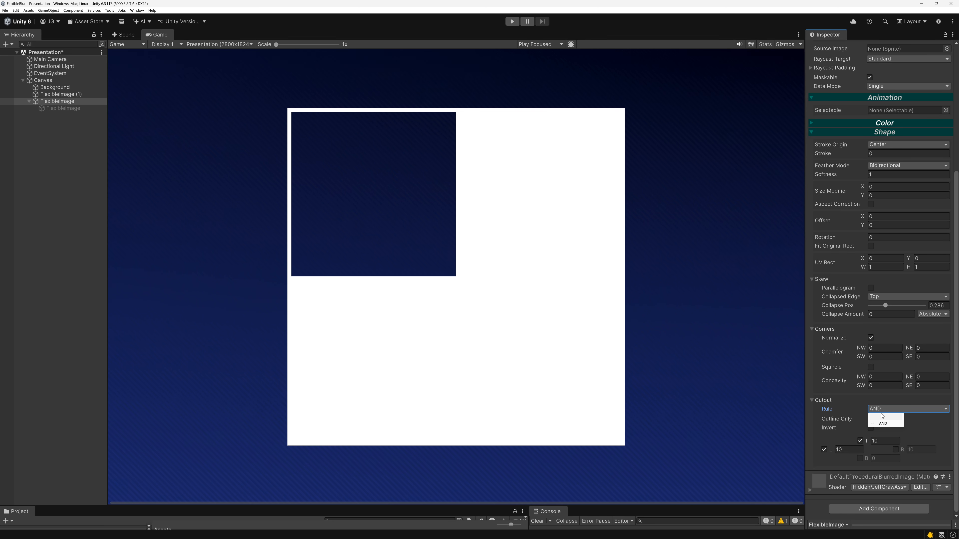
left_click(882, 417)
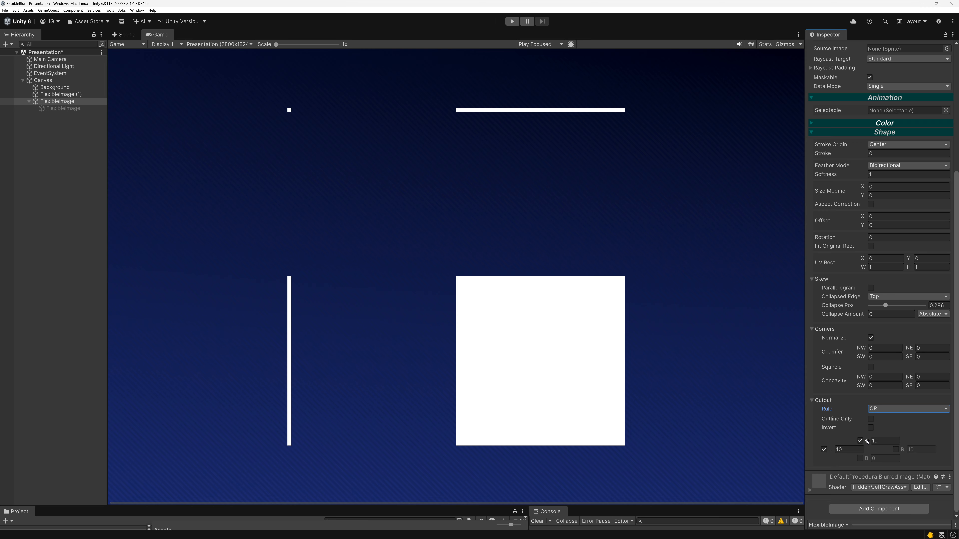
left_click(876, 410)
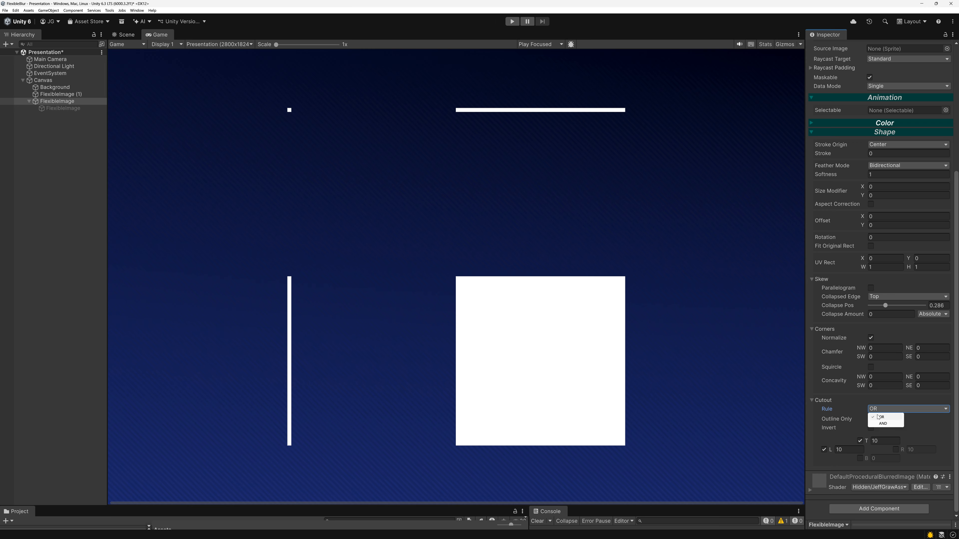
left_click(879, 423)
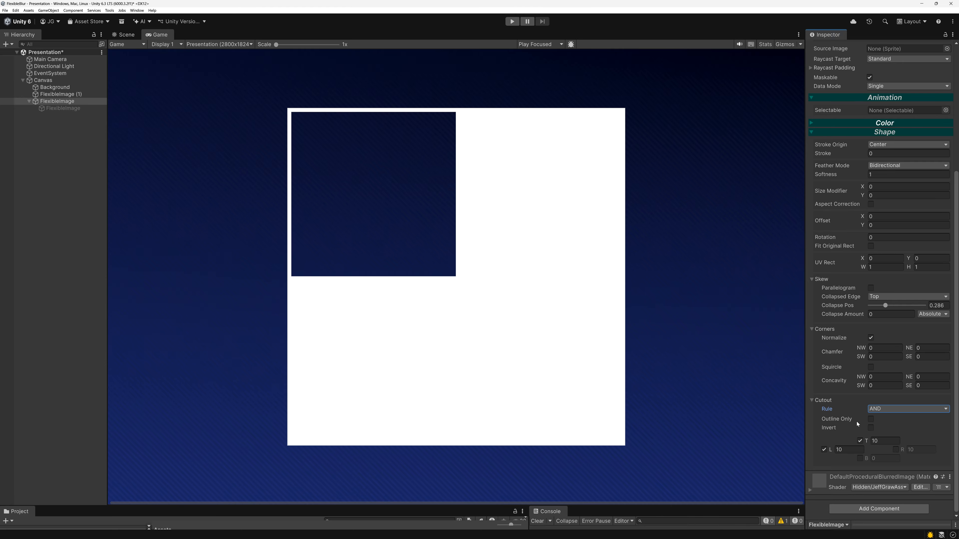
Try top cutout values such as 153 and 96.75, and disable the top cutout
left_click(879, 441)
type("7.5")
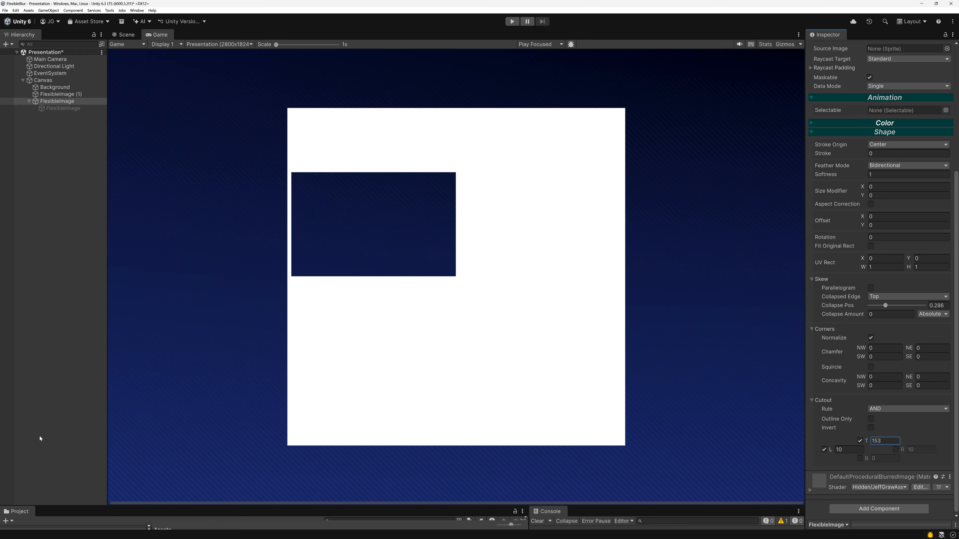
left_click_drag(880, 441, 11, 448)
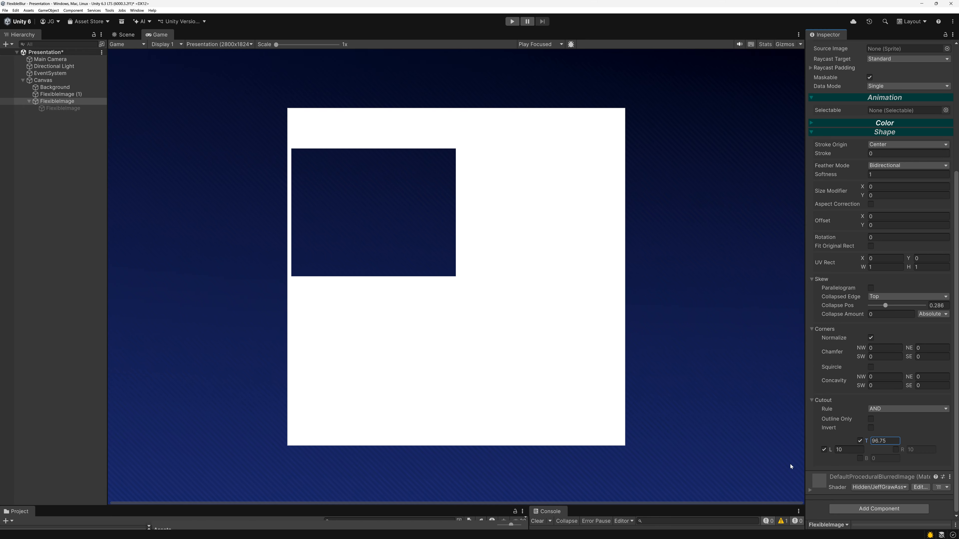
left_click(860, 441)
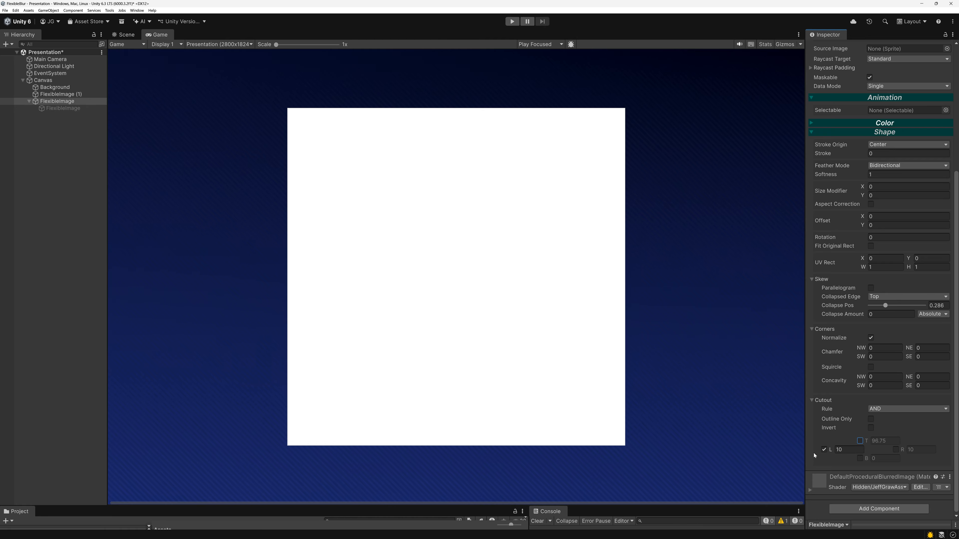
Try adjusting the left cutout on its own, return it to 10, and enable the top cutout again
left_click_drag(831, 451, 727, 453)
left_click(855, 452)
type("10")
left_click(860, 440)
Try other top cutout values, ending at 39.75
left_click(880, 442)
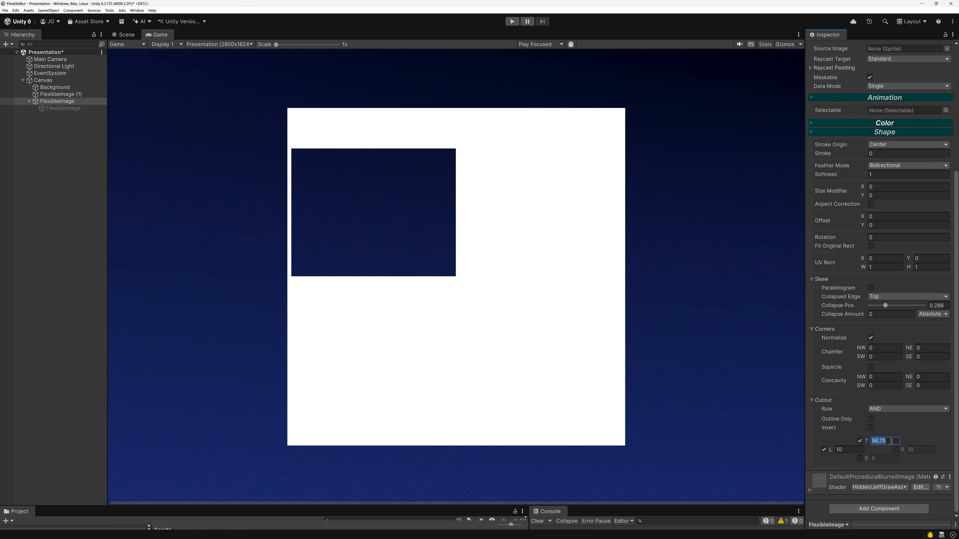
type("1")
key("BackSpace")
type("365")
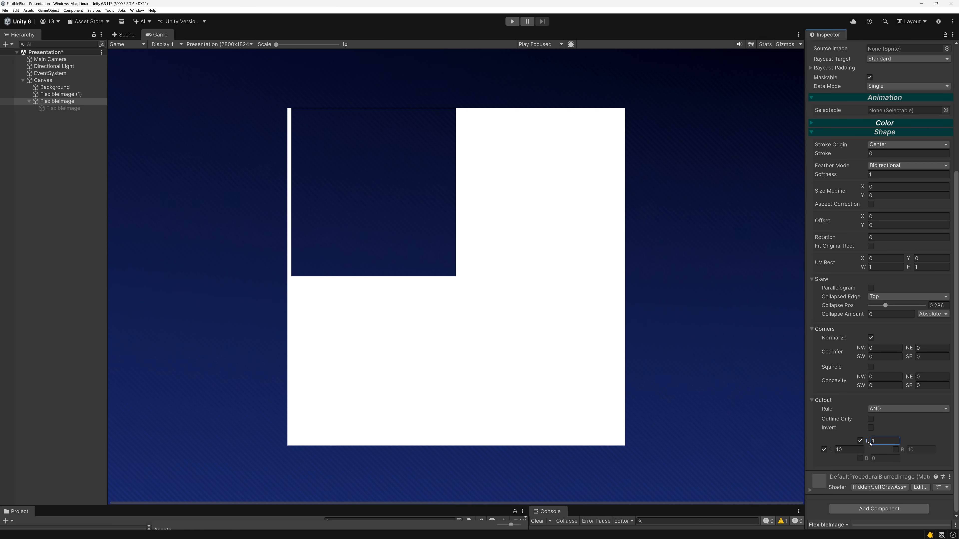
left_click_drag(644, 385, 423, 449)
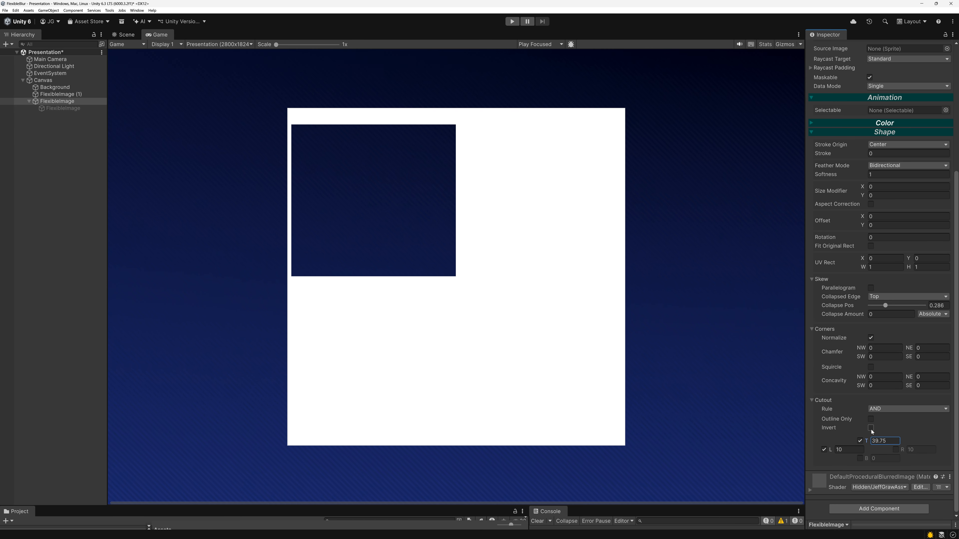
Set the top and left cutouts to 150 each
left_click(874, 439)
type("150")
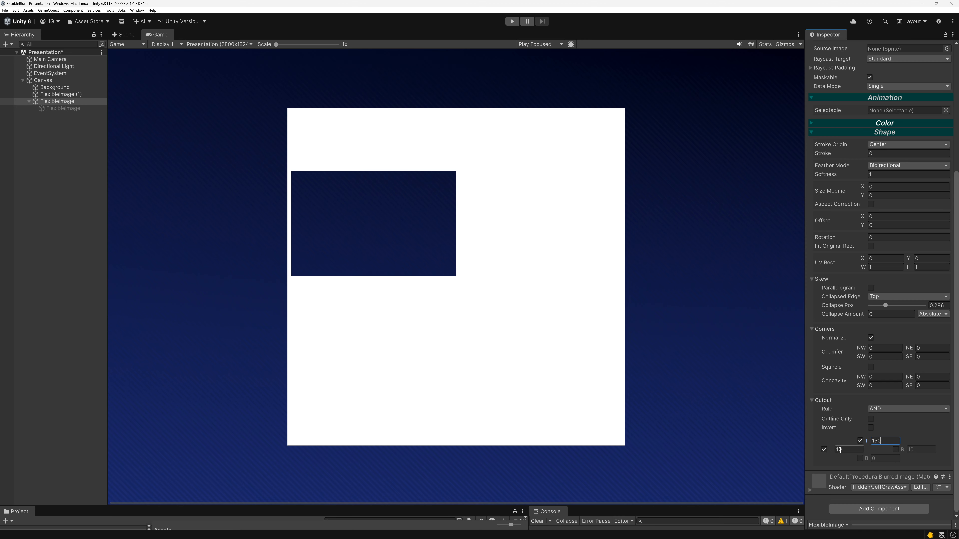
key("Tab")
type("150")
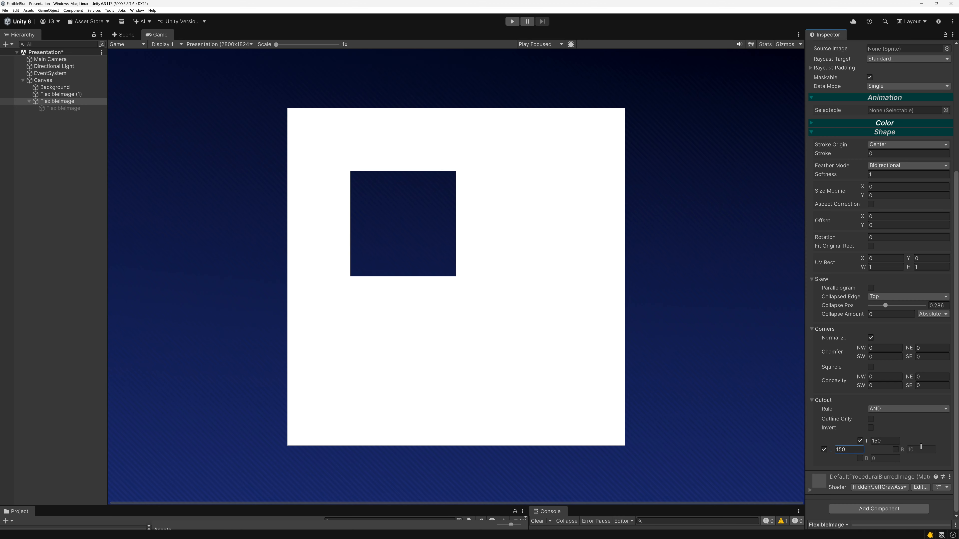
Enable the right and bottom cutouts at 150 each, and switch the cutout rule to OR
left_click(895, 450)
left_click(861, 459)
left_click(891, 459)
type("150")
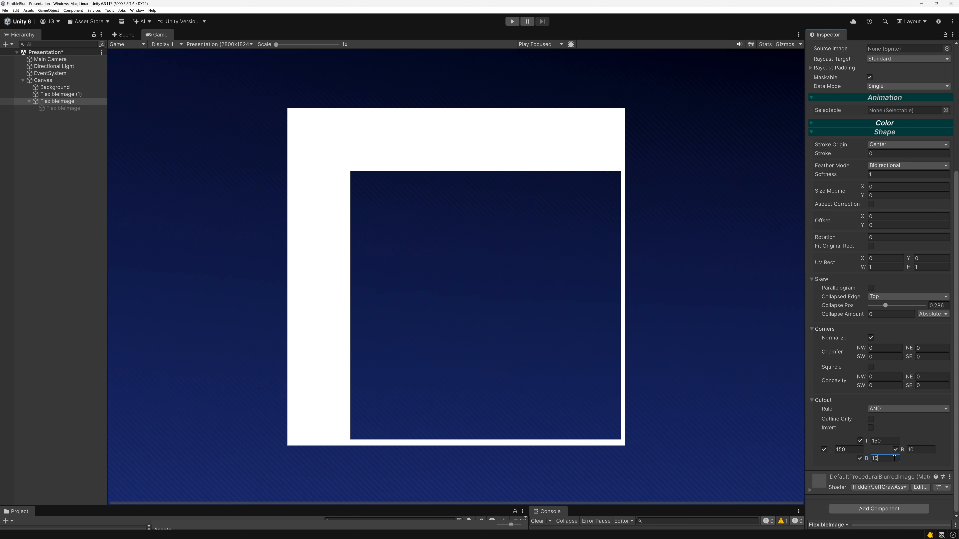
left_click(909, 450)
type("150")
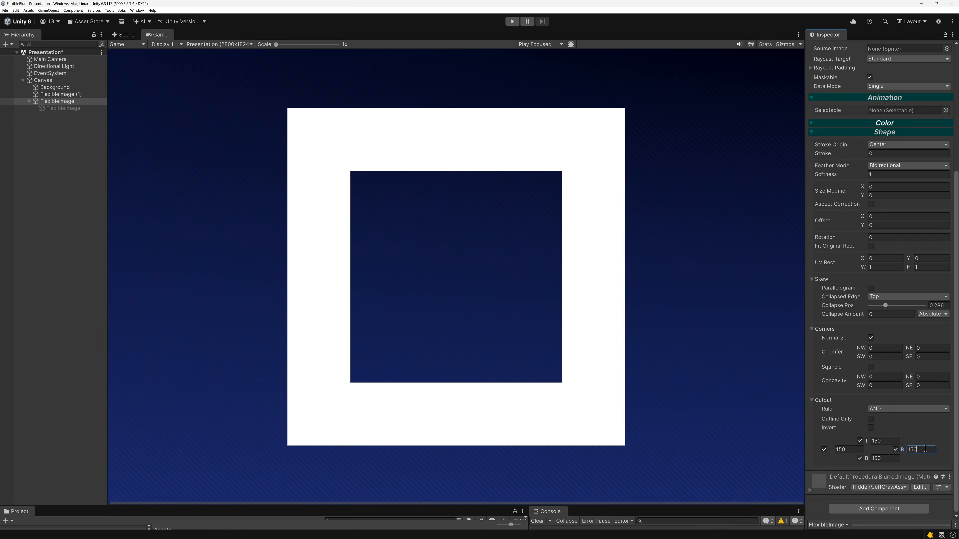
left_click(882, 418)
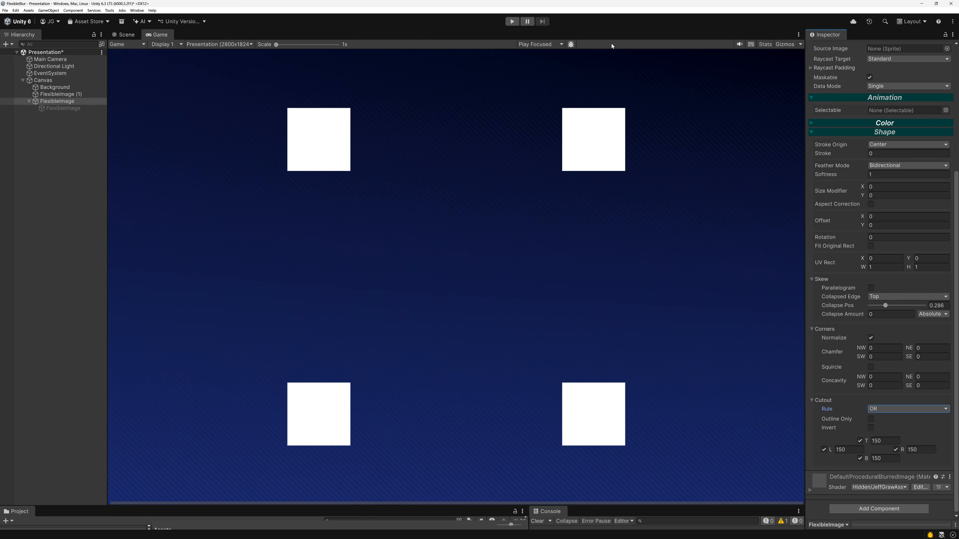
Set the outline width to 36 in the color settings and collapse the Outline group
scroll(835, 301, "up", 5)
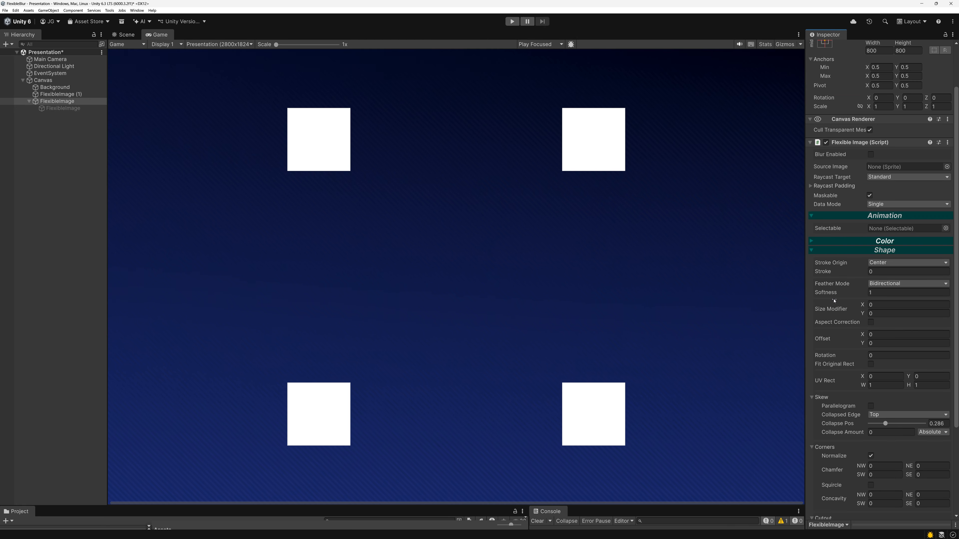
left_click(812, 241)
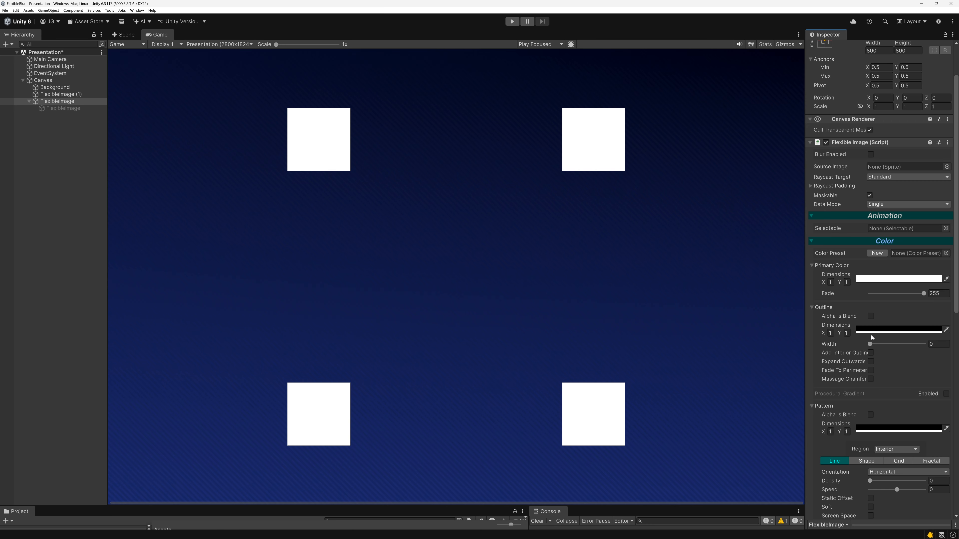
left_click_drag(870, 344, 874, 345)
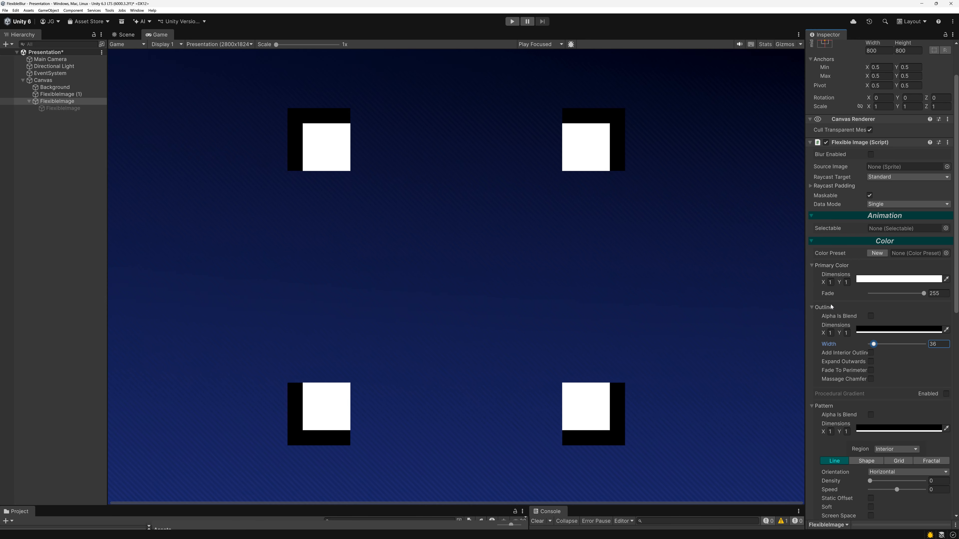
left_click(812, 307)
Restrict the cutout to Outline Only and round all four corners with a chamfer of 137.9375
scroll(832, 357, "down", 10)
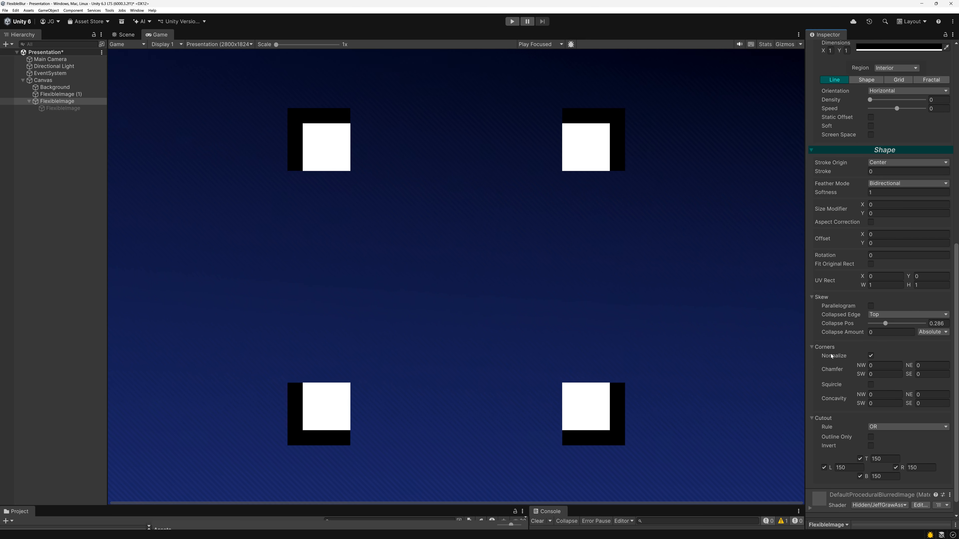
left_click(870, 437)
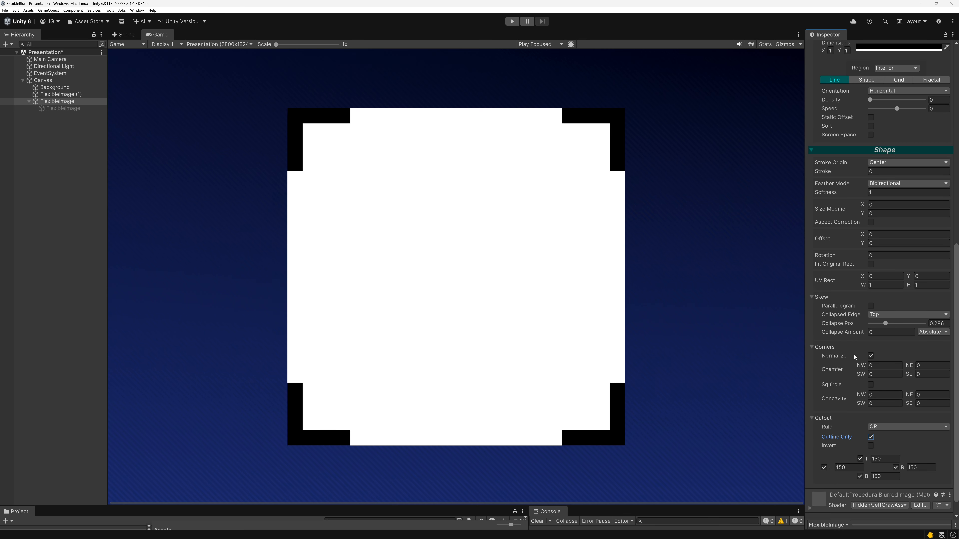
left_click_drag(837, 369, 3, 365)
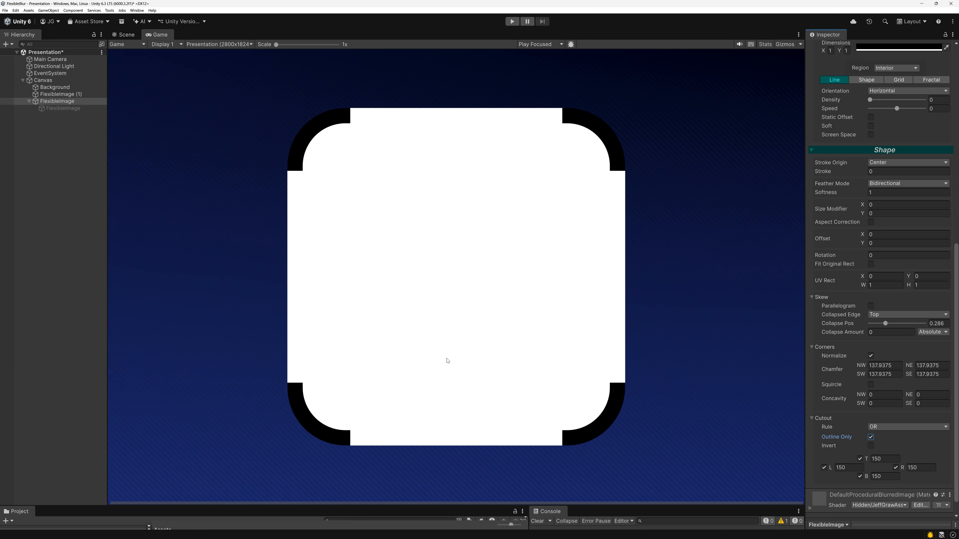
Try inverting the outline cutout twice, leaving Invert off
scroll(813, 434, "down", 2)
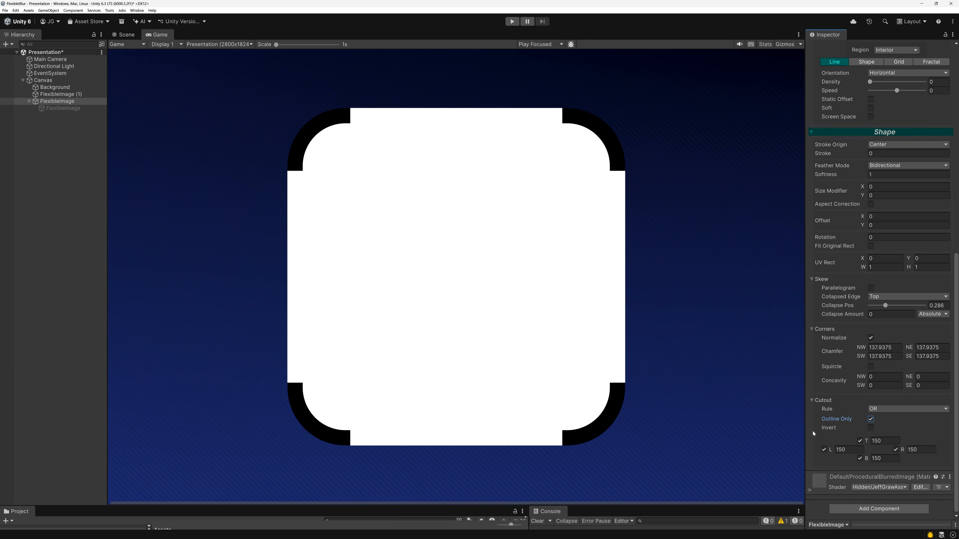
left_click(871, 427)
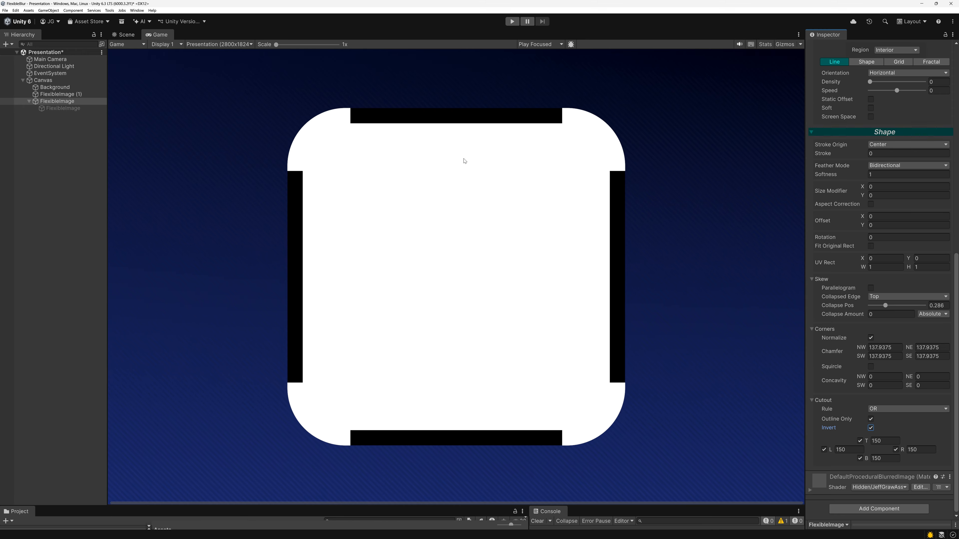
left_click(870, 428)
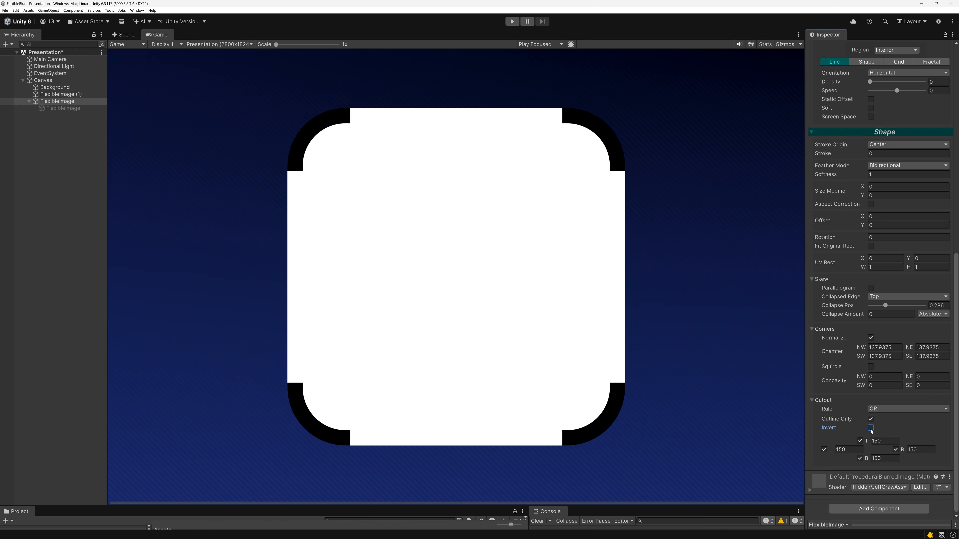
left_click(871, 428)
left_click(870, 428)
scroll(844, 426, "up", 1)
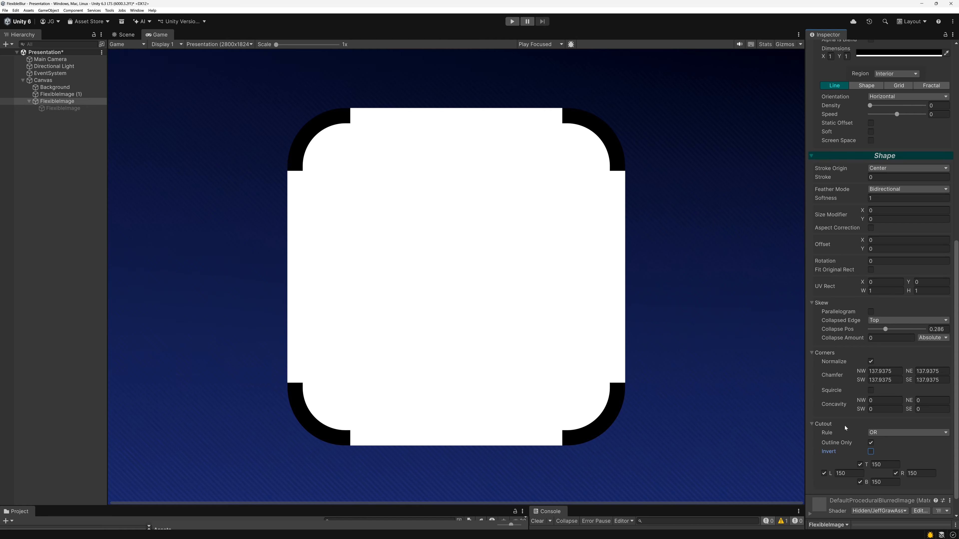
scroll(864, 443, "down", 1)
scroll(859, 442, "up", 1)
scroll(855, 440, "up", 1)
scroll(850, 434, "down", 1)
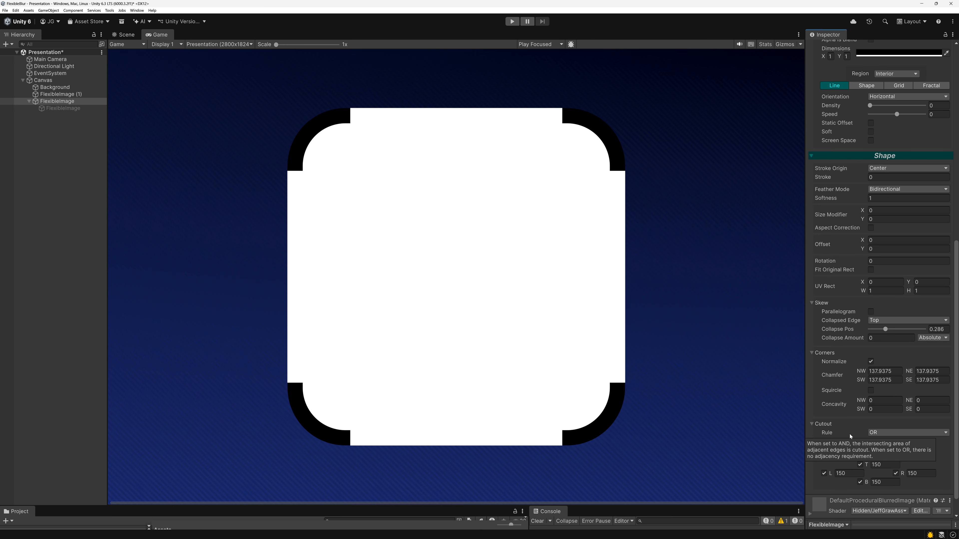
scroll(853, 428, "up", 2)
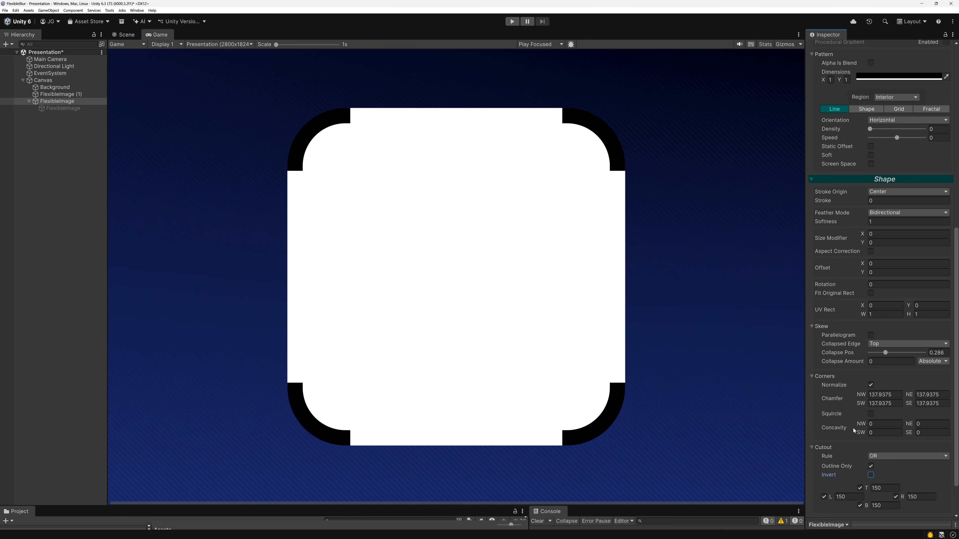
scroll(853, 428, "down", 2)
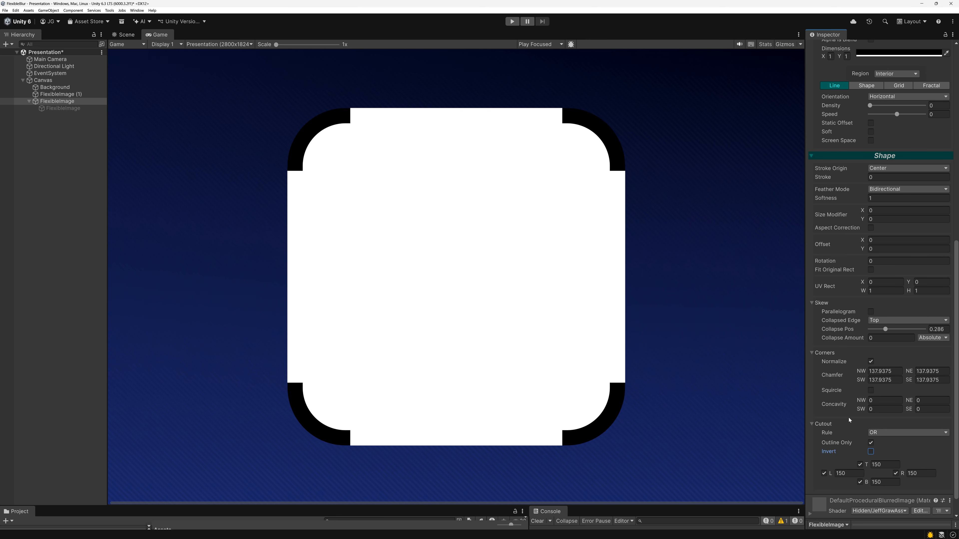
scroll(849, 417, "up", 1)
scroll(848, 417, "down", 2)
scroll(849, 418, "up", 2)
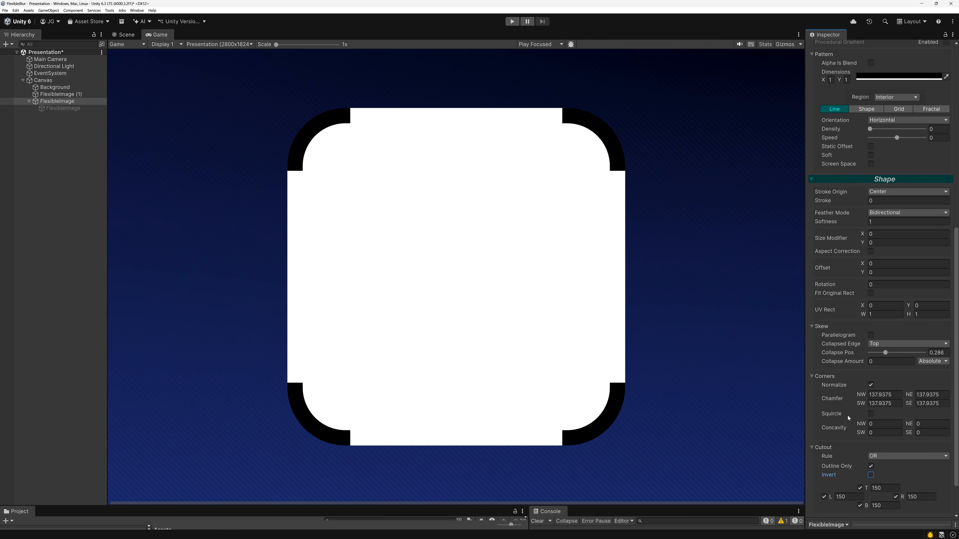
scroll(848, 416, "down", 1)
scroll(847, 415, "up", 2)
scroll(847, 415, "down", 2)
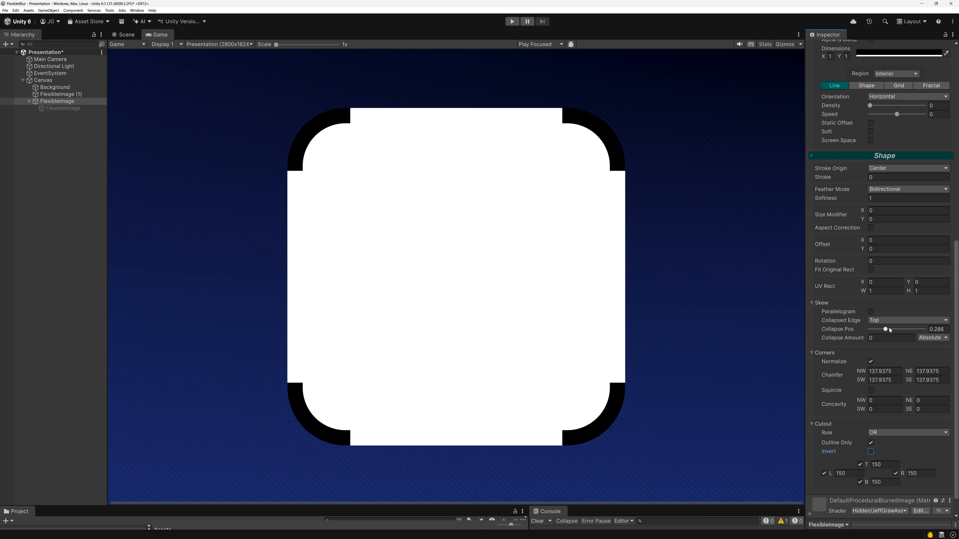
Skew the top edge with Collapse Pos 0.638 and an absolute Collapse Amount of 119.55
left_click_drag(889, 329, 417, 316)
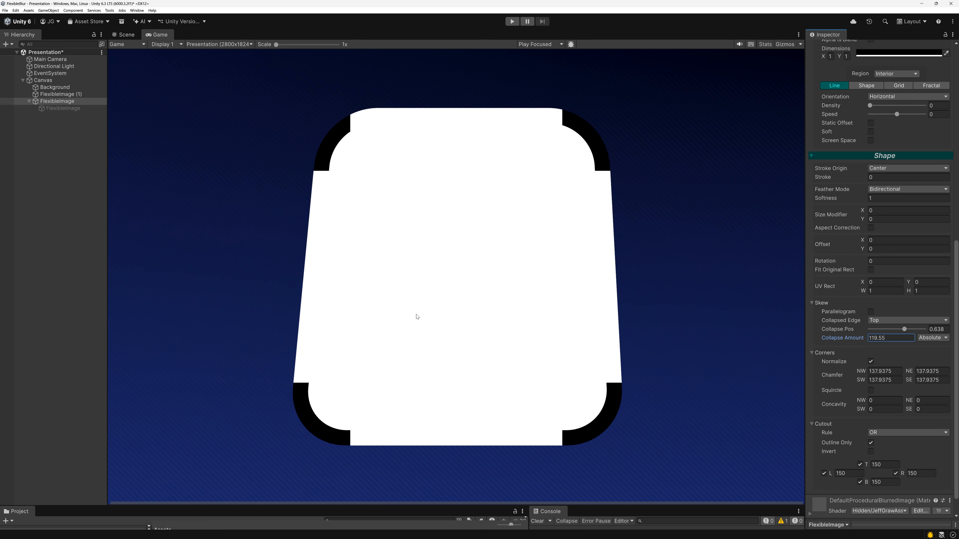